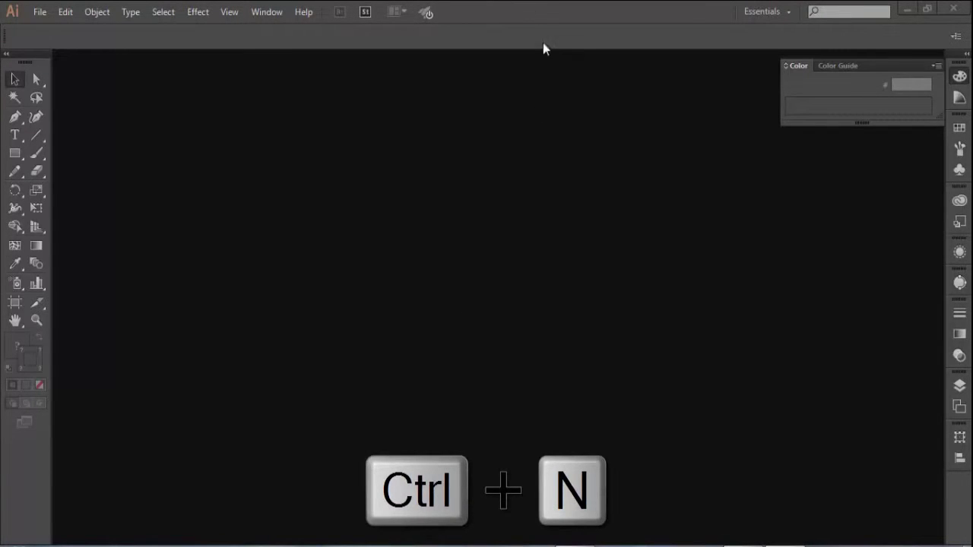
Create a new document named demo with the Nexus 5 size in landscape orientation, 1920 by 1080 px.
click(534, 7)
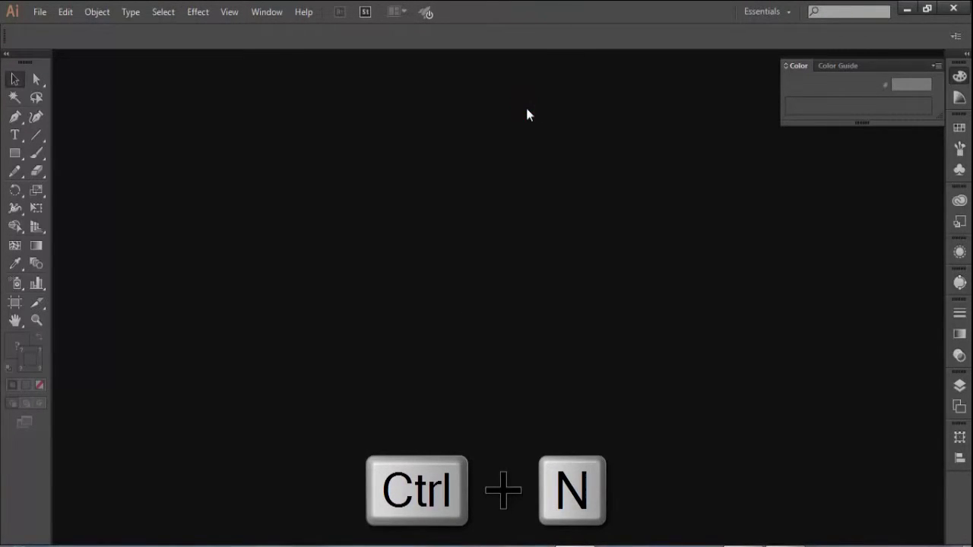
key(ctrl+n)
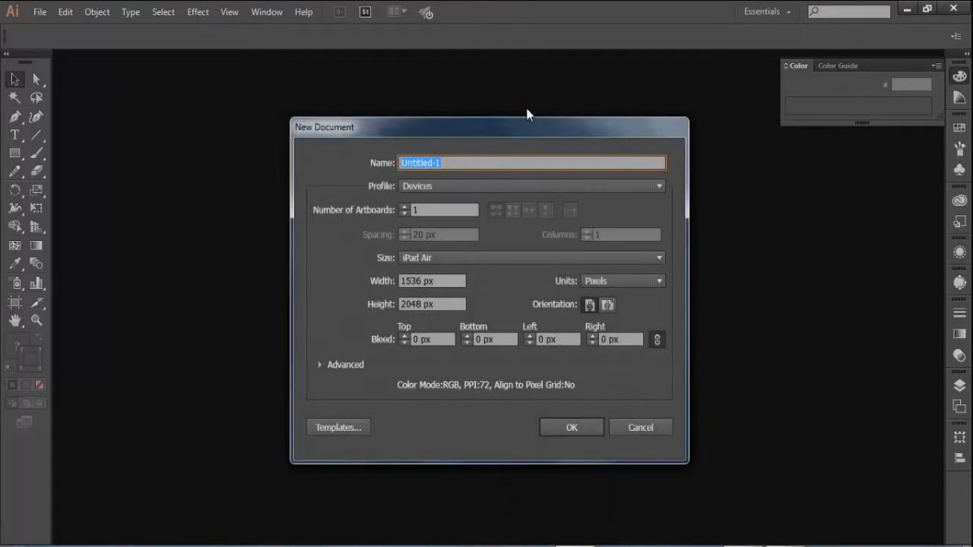
text(demo)
click(536, 261)
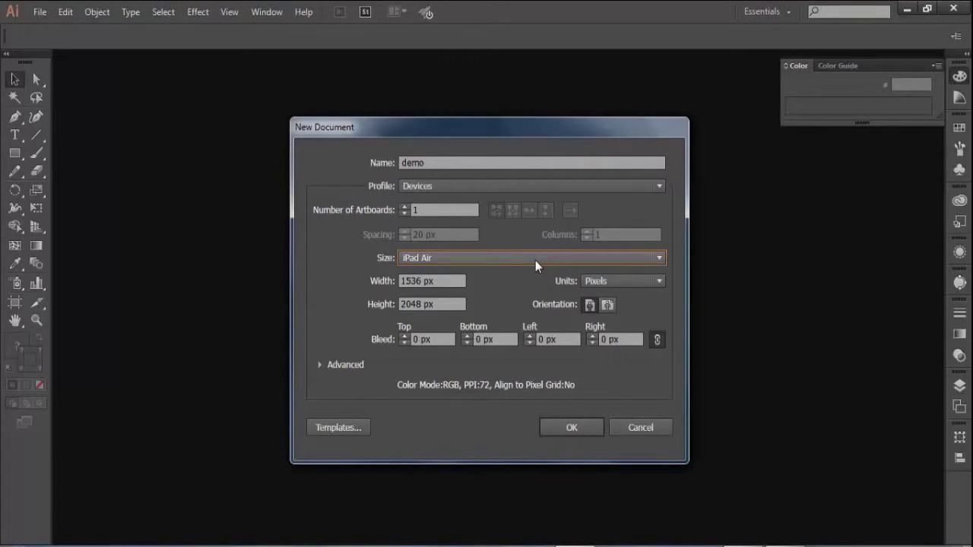
click(535, 260)
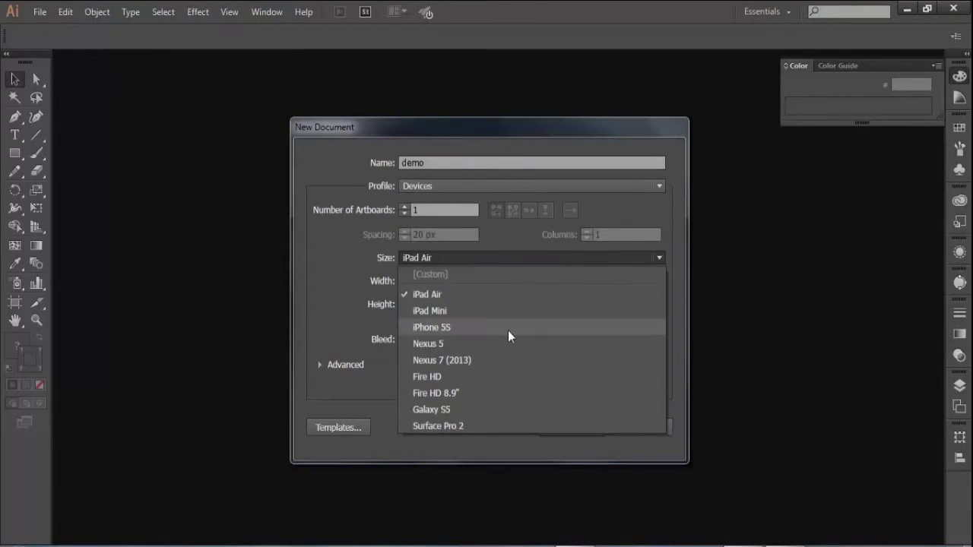
click(508, 360)
click(479, 259)
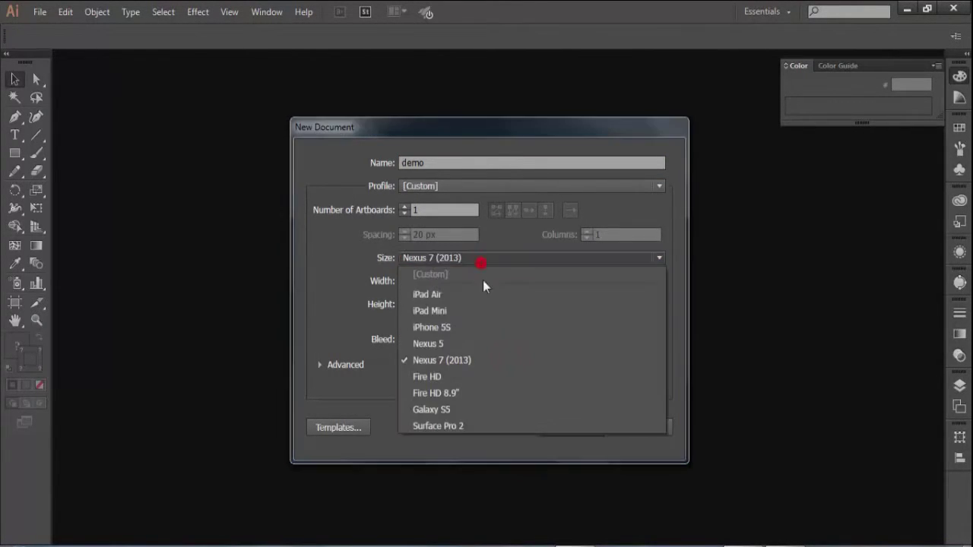
click(482, 342)
click(607, 305)
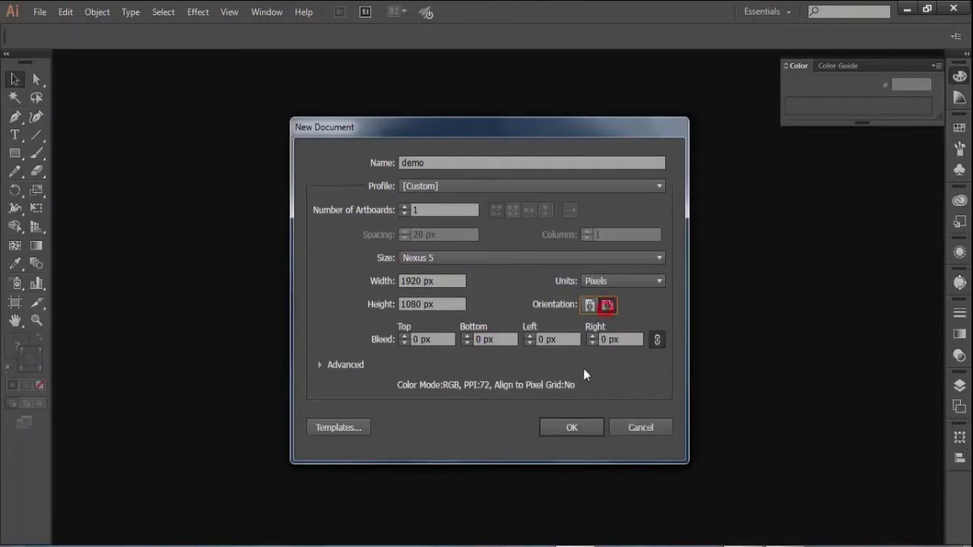
click(569, 426)
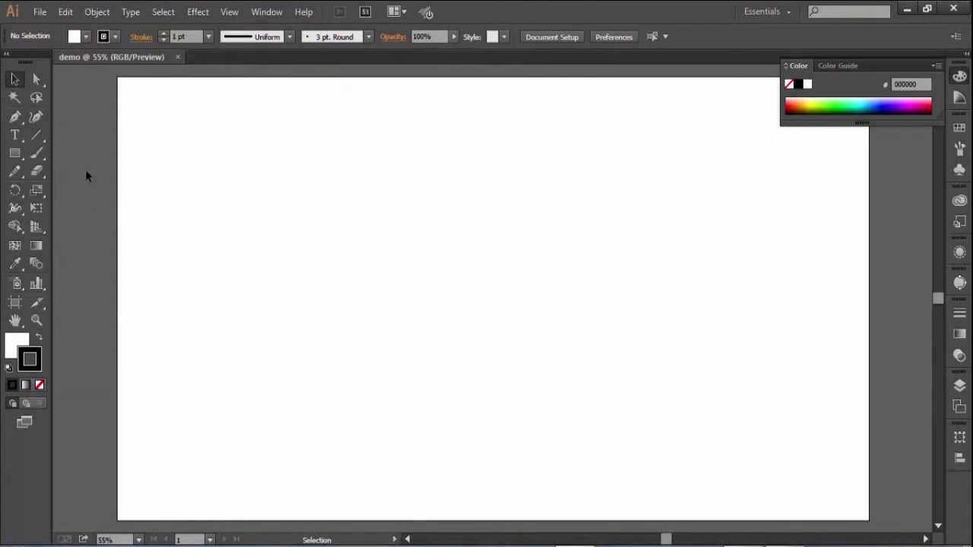
Draw a circle with the Ellipse tool in the upper middle of the artboard.
click(17, 156)
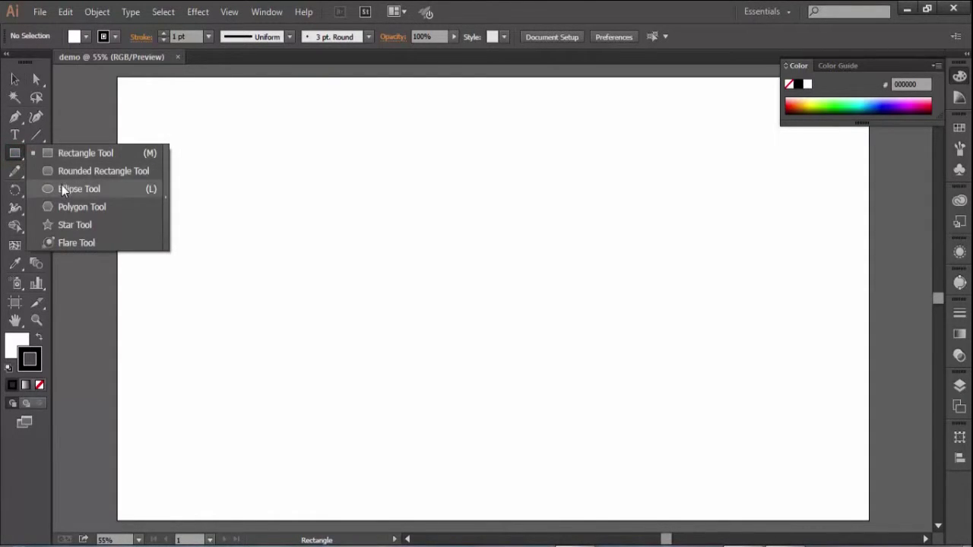
click(62, 188)
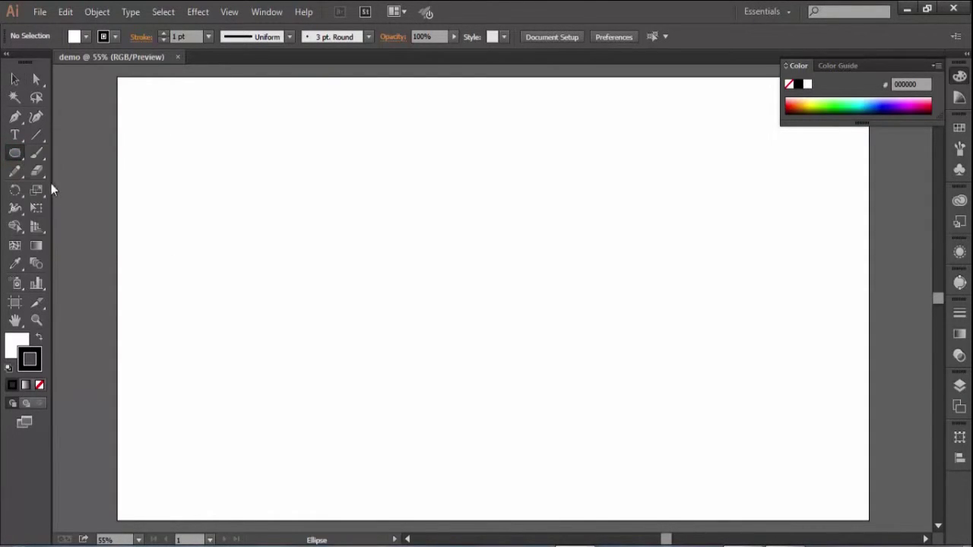
click(12, 155)
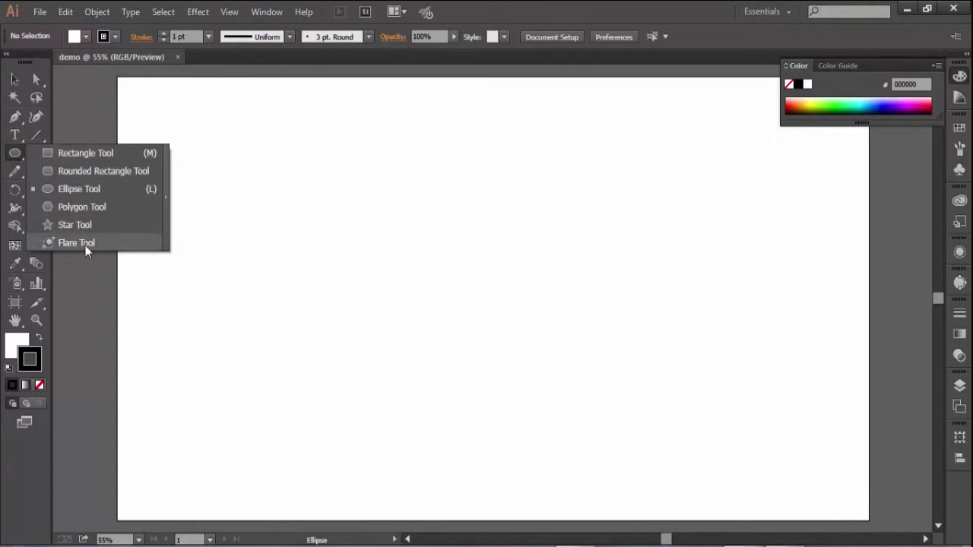
click(91, 196)
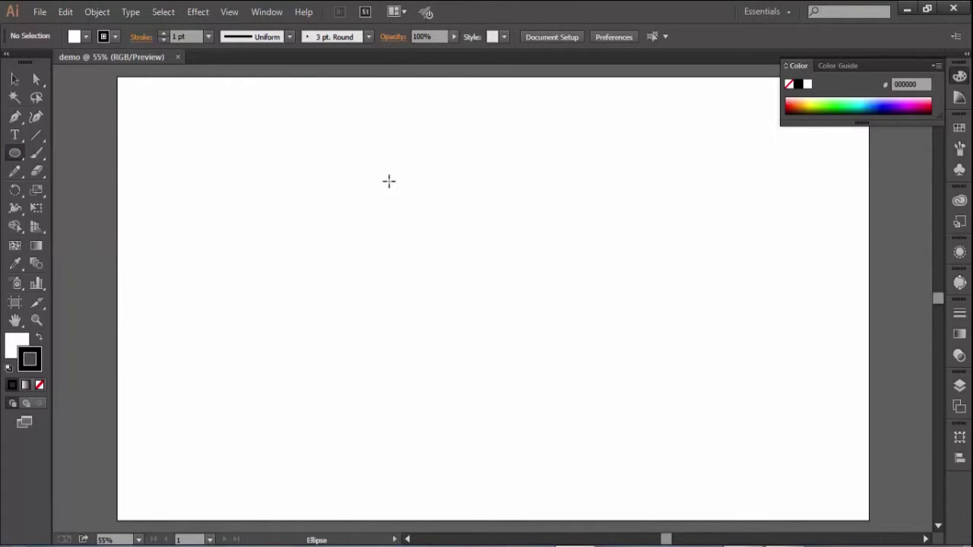
drag(389, 181, 511, 301)
key(shift)
Draw a rectangle and fit it over the circle's lower half, matching its width to the circle's diameter.
drag(19, 156, 33, 149)
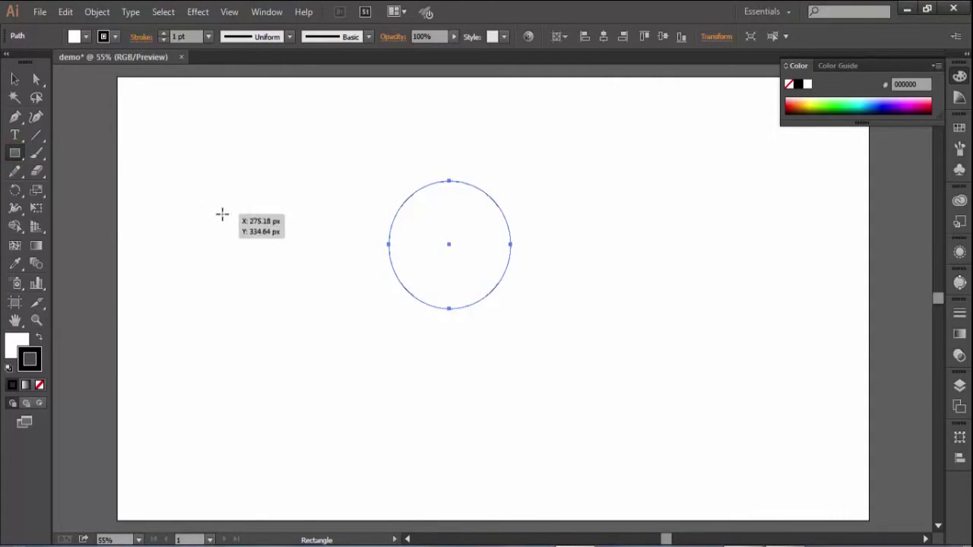
mouse_move(222, 214)
mouse_down()
mouse_move(332, 313)
mouse_move(329, 325)
mouse_move(275, 271)
mouse_move(330, 315)
mouse_up()
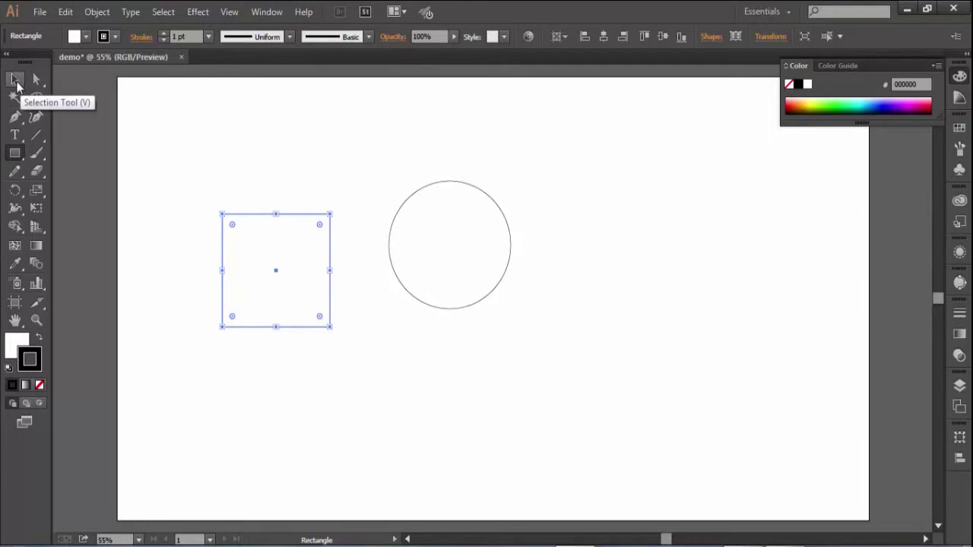
key(v)
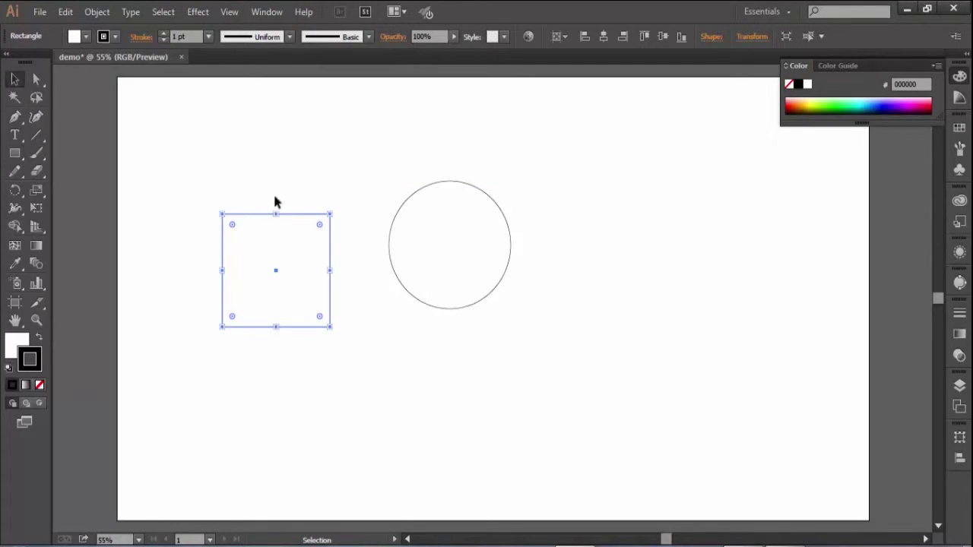
drag(278, 270, 502, 306)
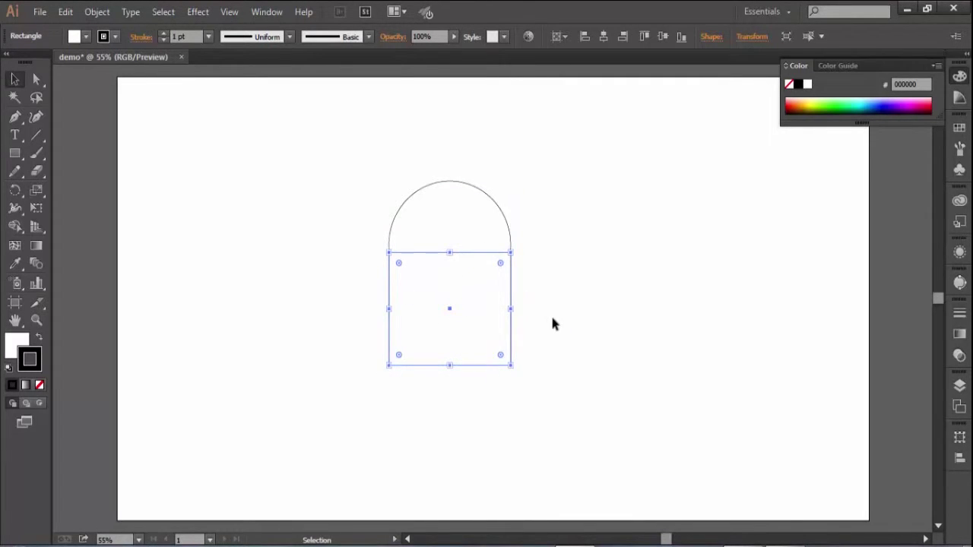
click(373, 374)
Merge the circle and rectangle into a single arch-shaped body with the Shape Builder tool.
drag(320, 164, 473, 398)
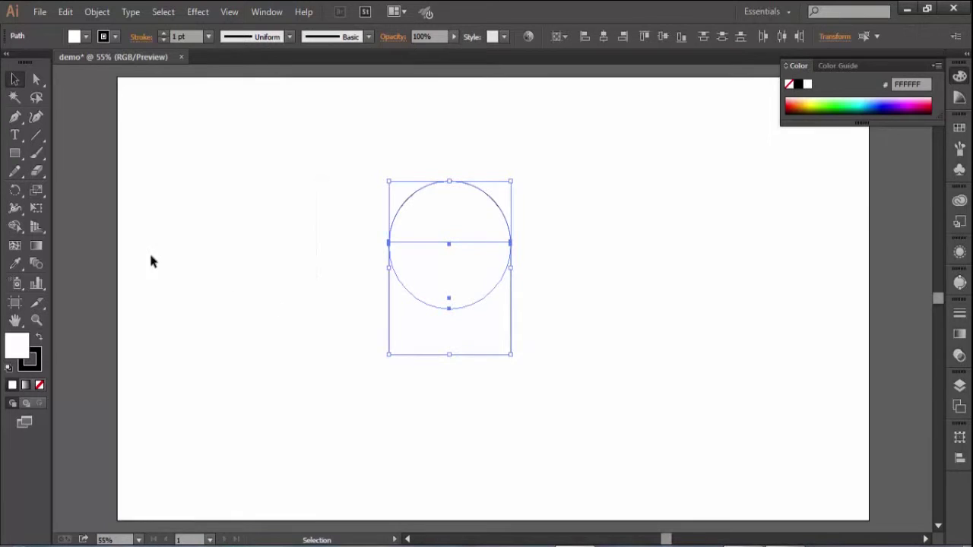
click(14, 226)
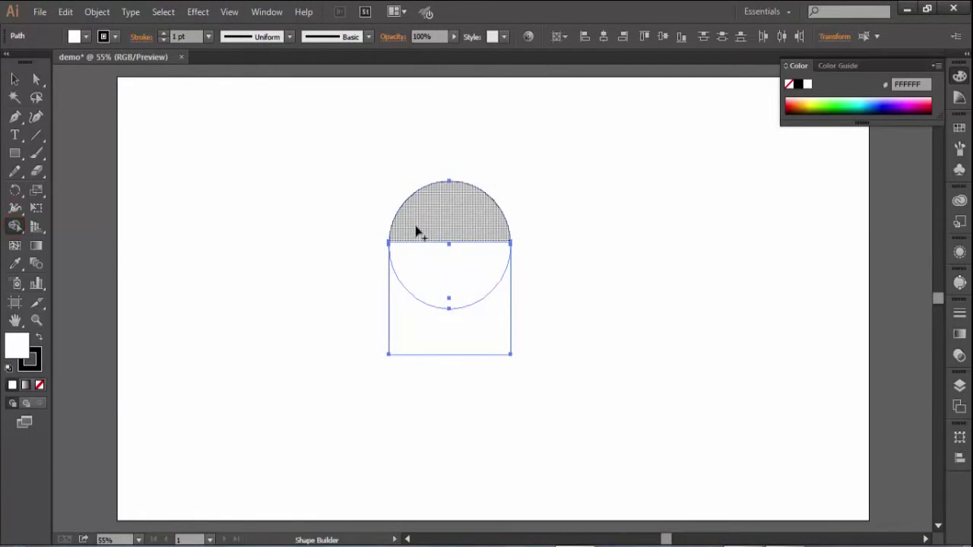
drag(443, 228, 449, 334)
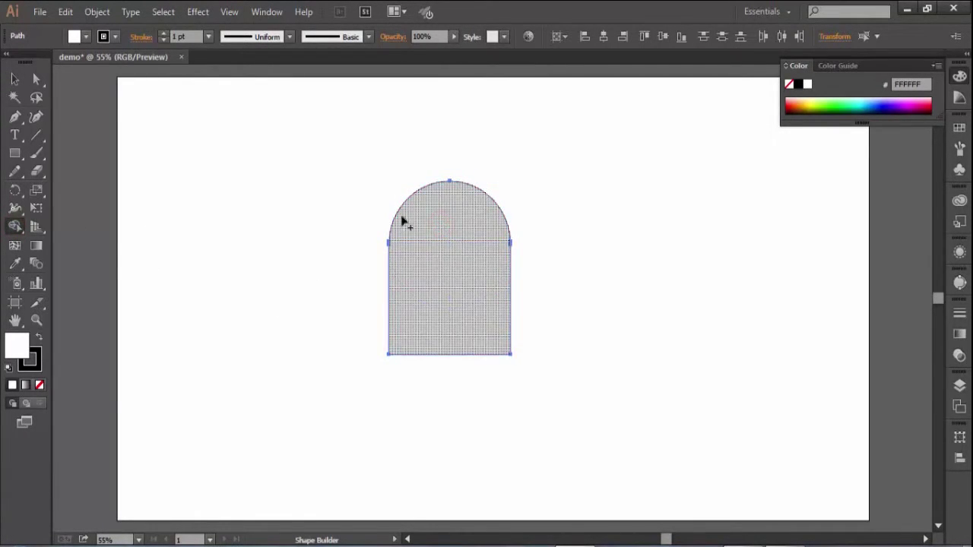
click(14, 78)
click(297, 245)
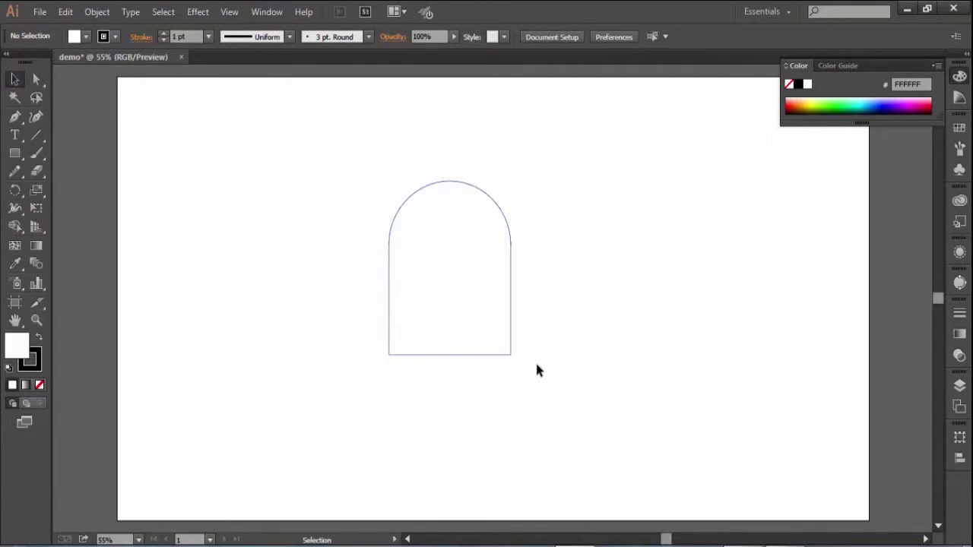
drag(368, 166, 661, 468)
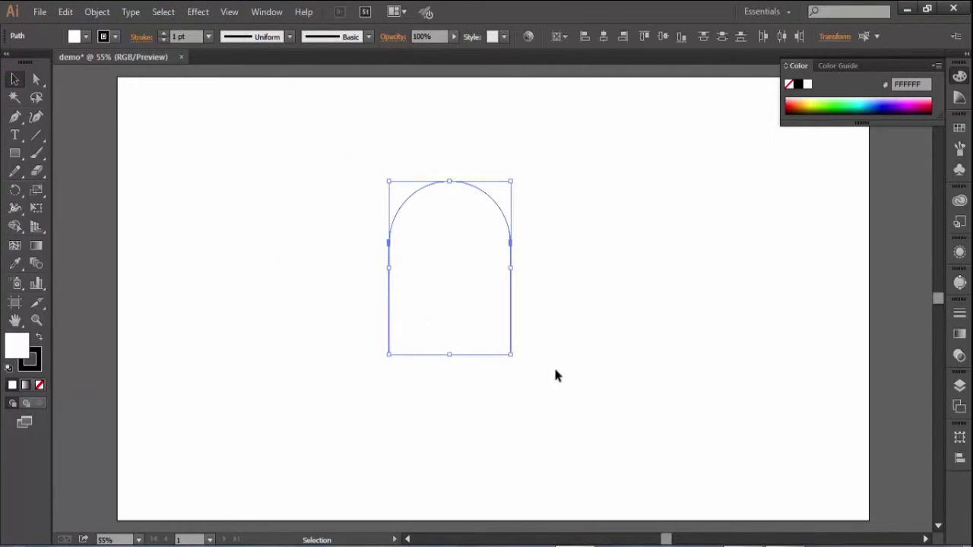
click(558, 312)
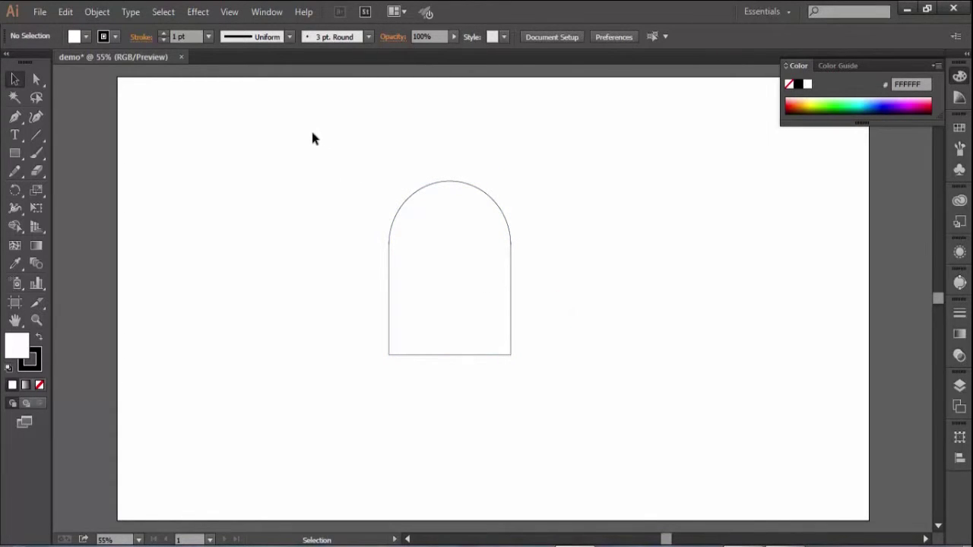
Draw the left eye in the upper part of the body as three nested circles for eyeball, pupil and small highlight.
click(11, 157)
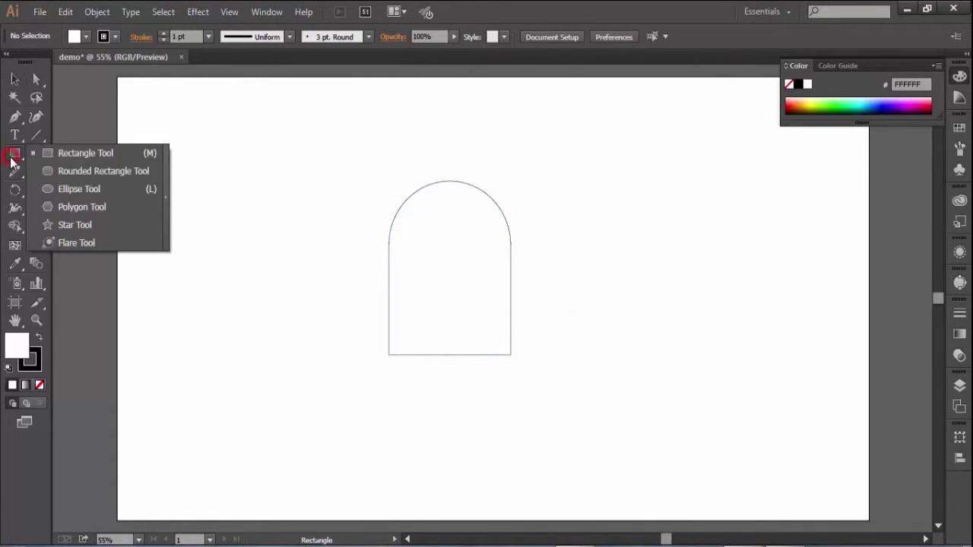
click(67, 187)
scroll(431, 247, up, 3)
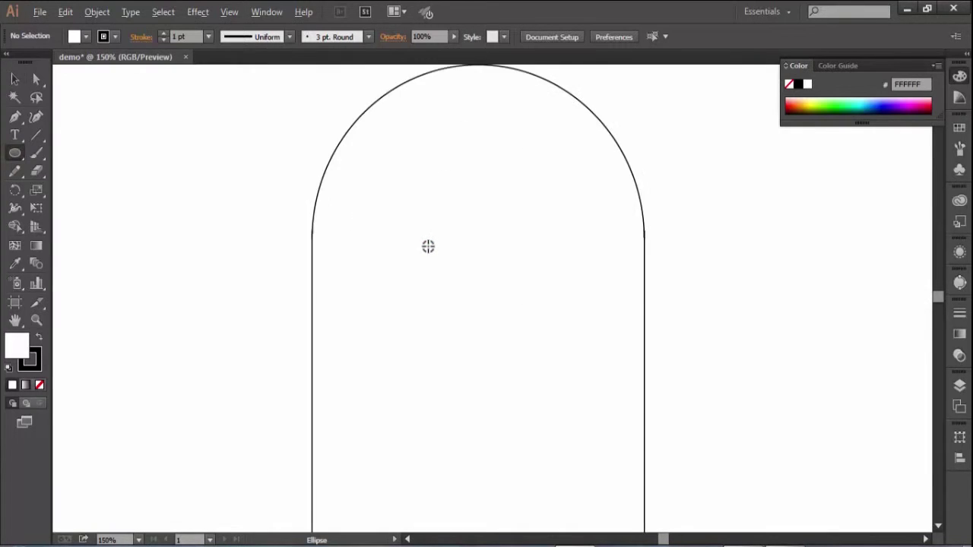
scroll(427, 245, up, 6)
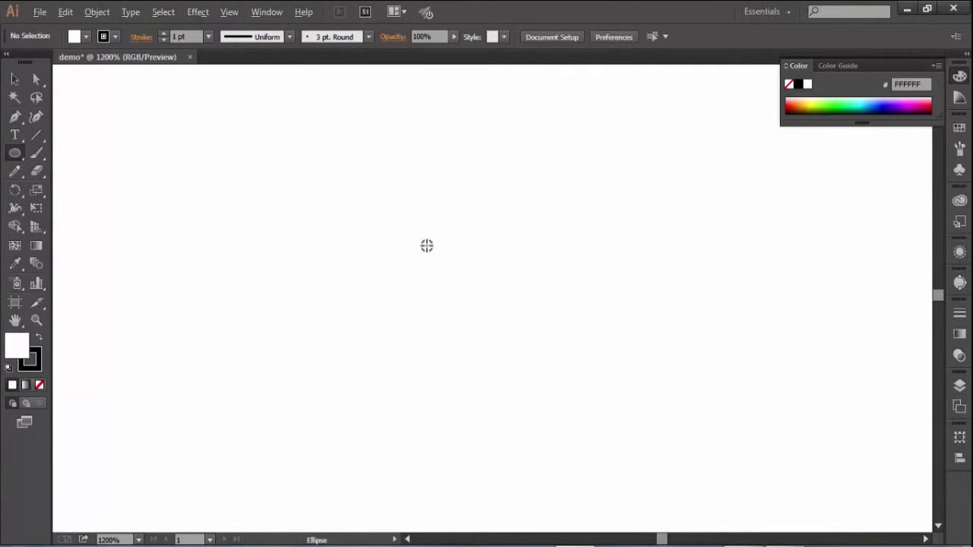
scroll(426, 246, down, 5)
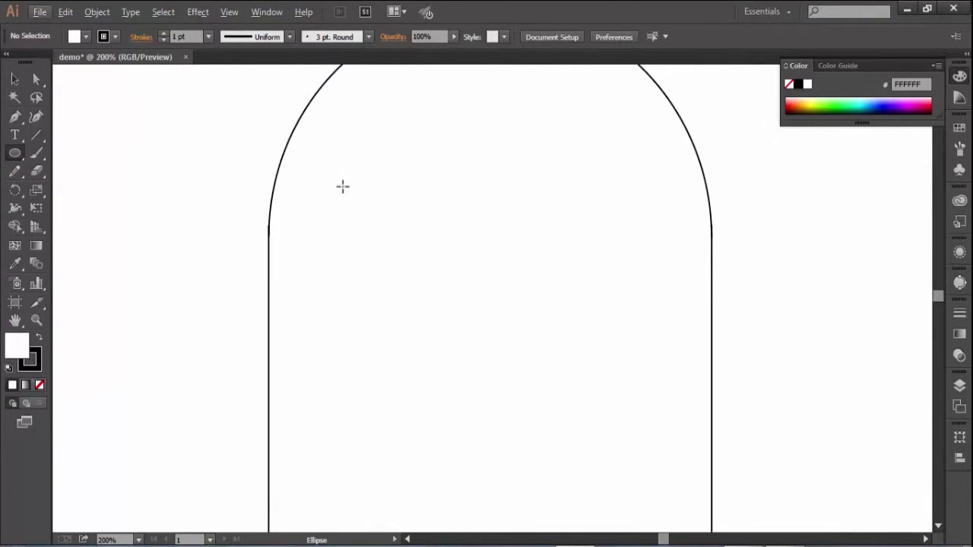
drag(342, 186, 437, 285)
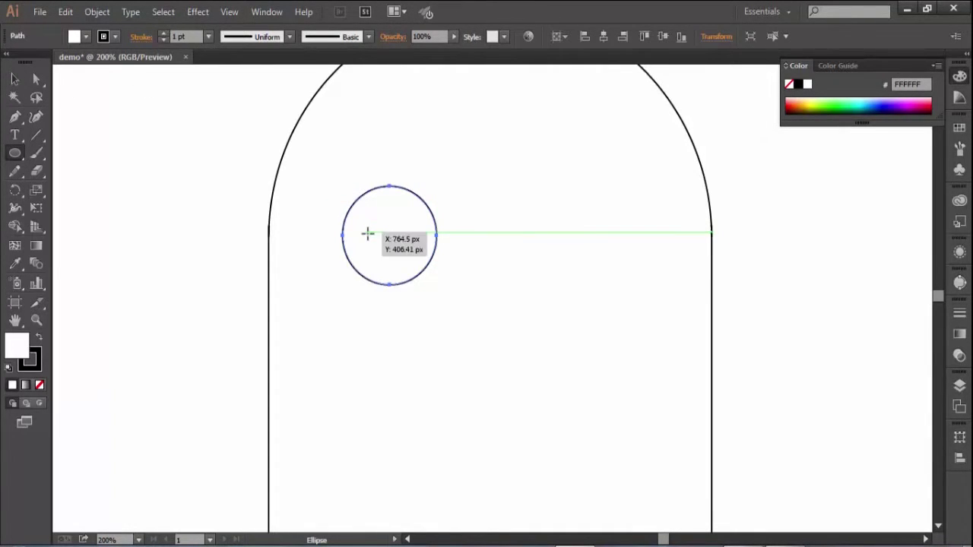
drag(367, 234, 416, 282)
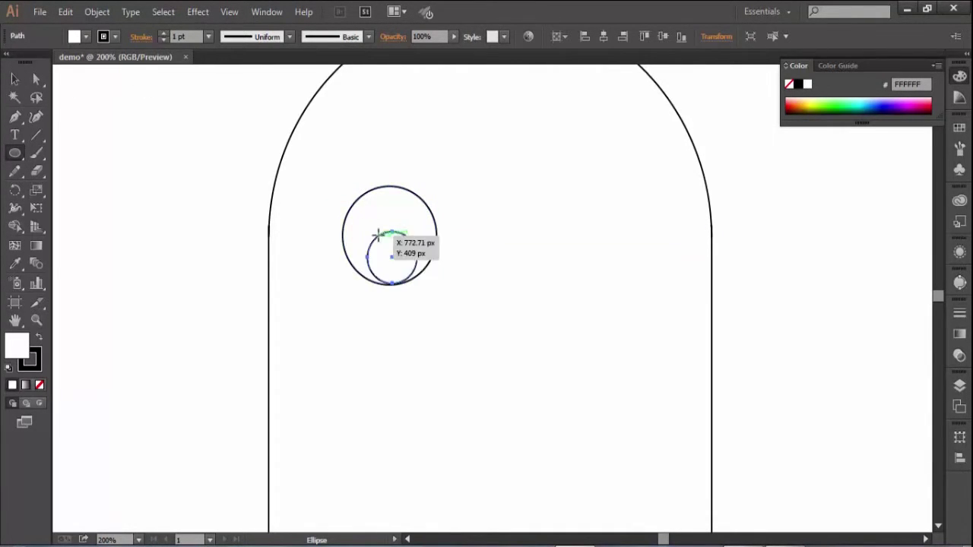
drag(392, 237, 406, 244)
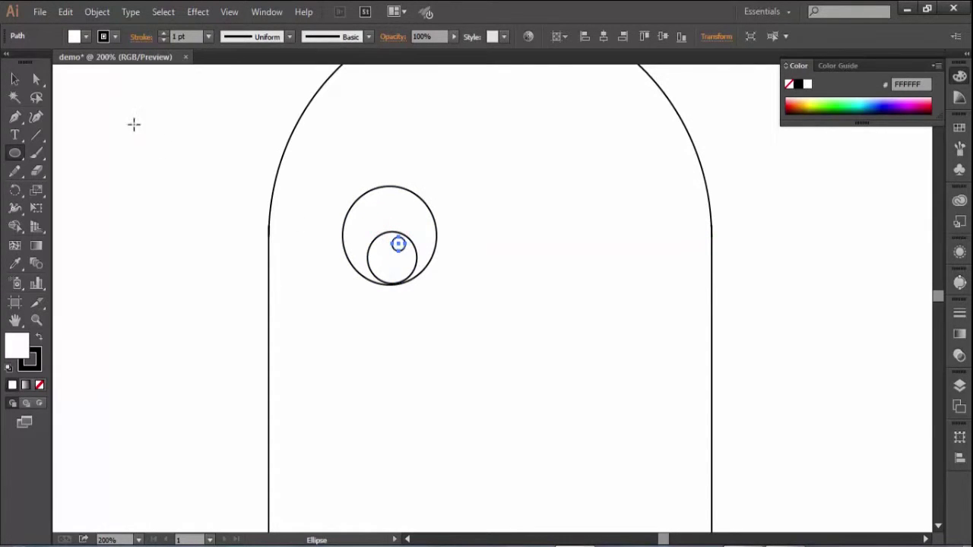
click(17, 80)
click(101, 145)
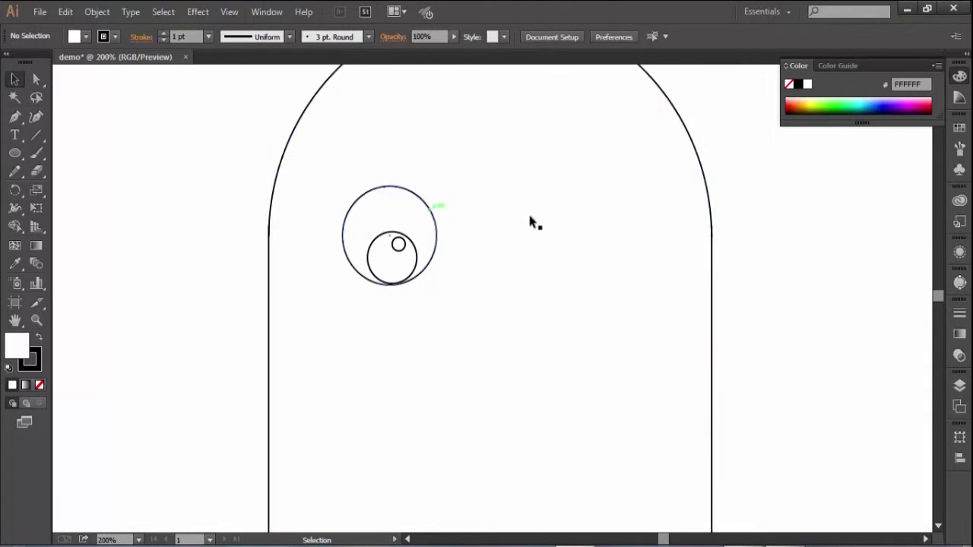
scroll(532, 222, down, 1)
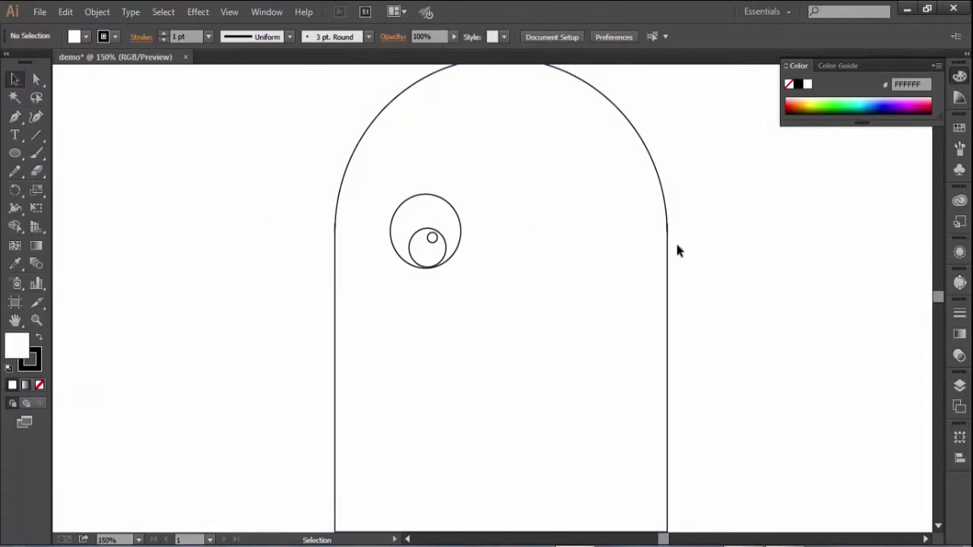
scroll(682, 240, down, 1)
scroll(683, 239, up, 2)
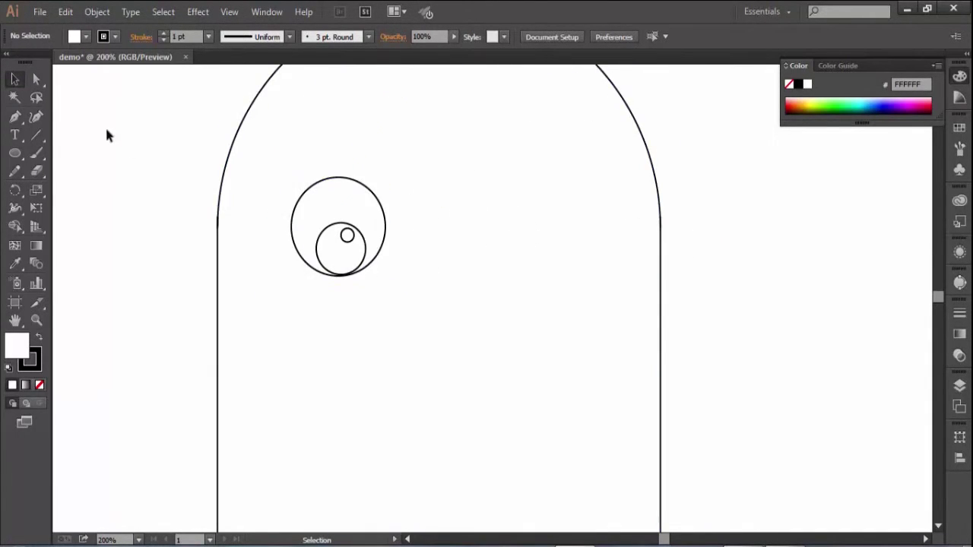
click(15, 152)
drag(539, 176, 625, 276)
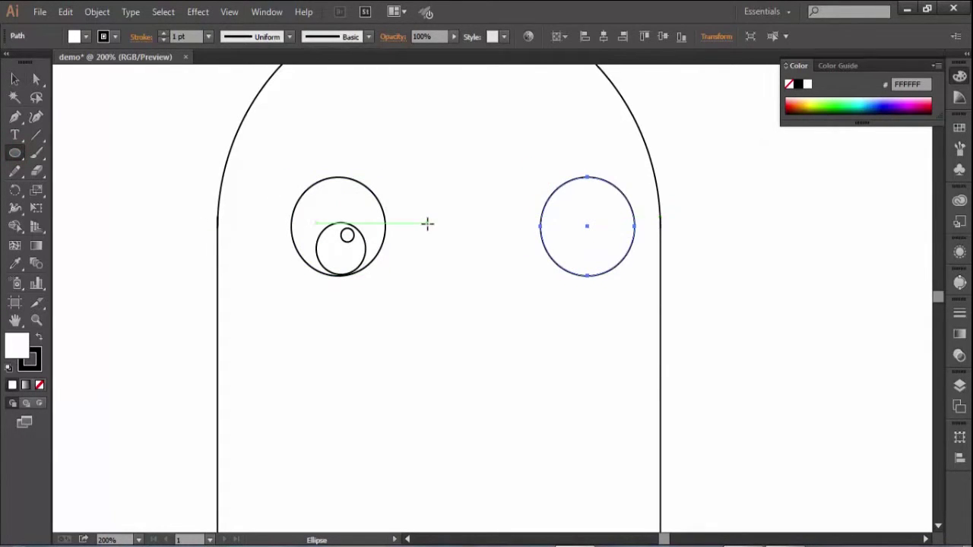
key(ctrl+z)
click(15, 78)
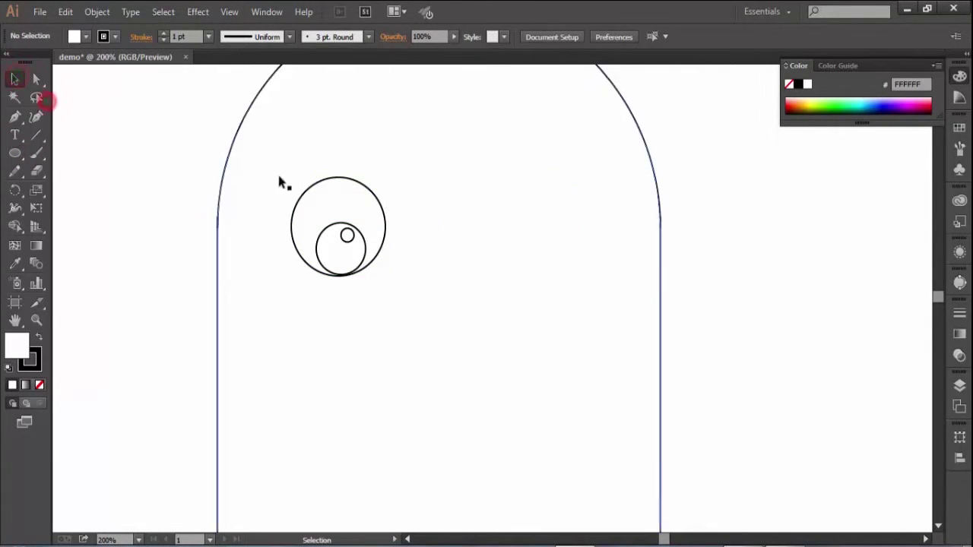
drag(279, 166, 296, 183)
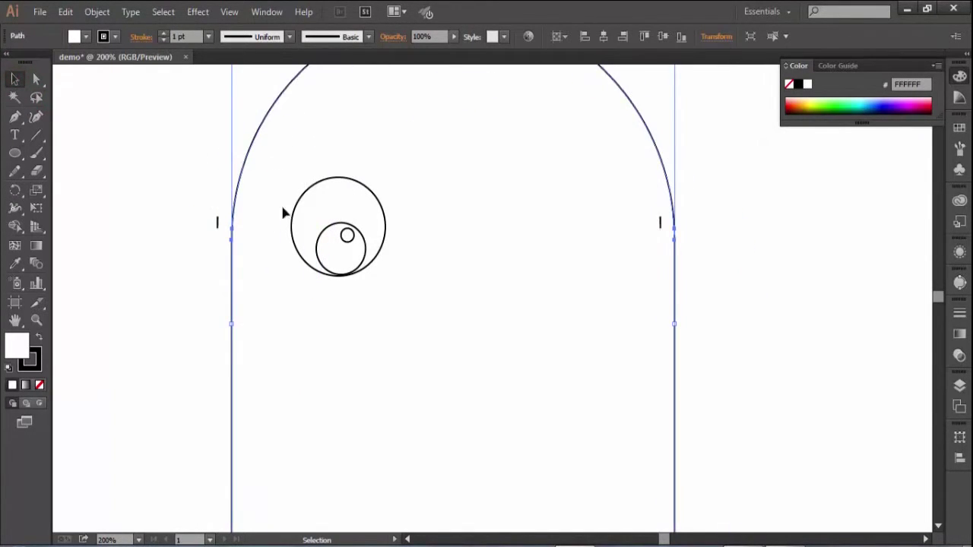
click(219, 282)
key(ctrl+z)
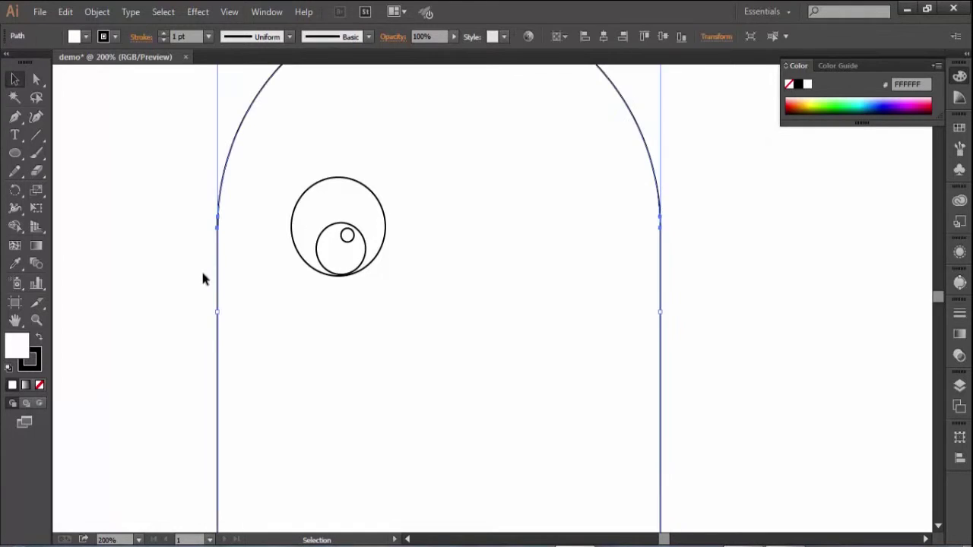
Select the arch-shaped body outline and lock it.
click(192, 276)
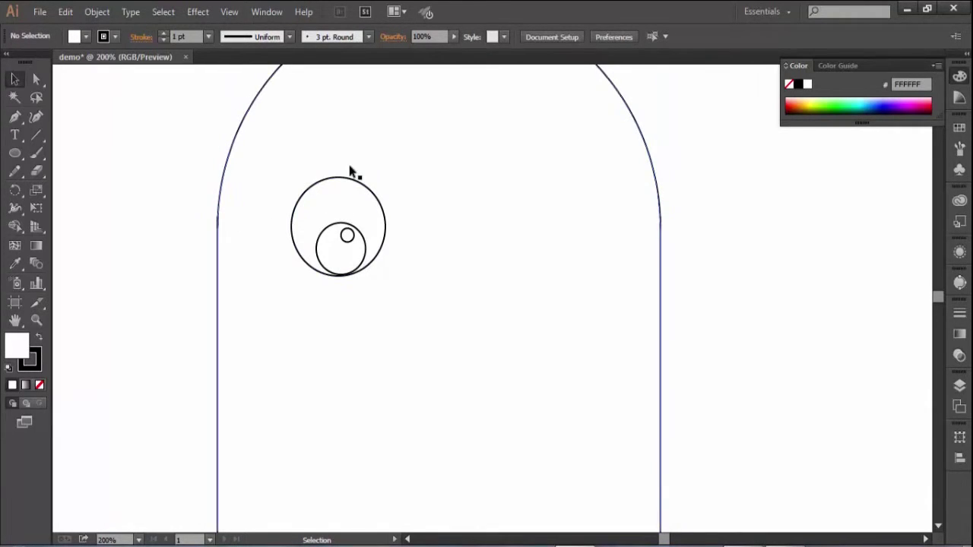
click(274, 163)
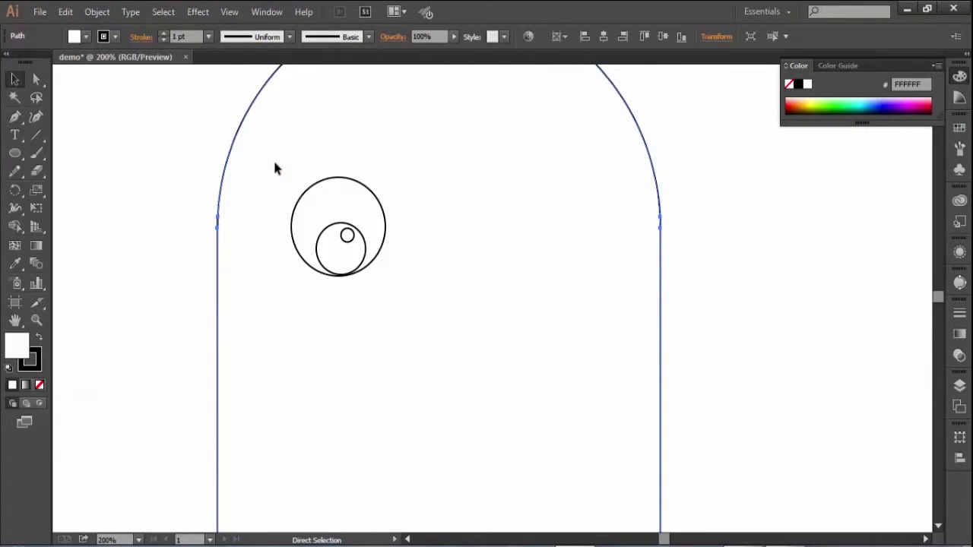
key(ctrl+2)
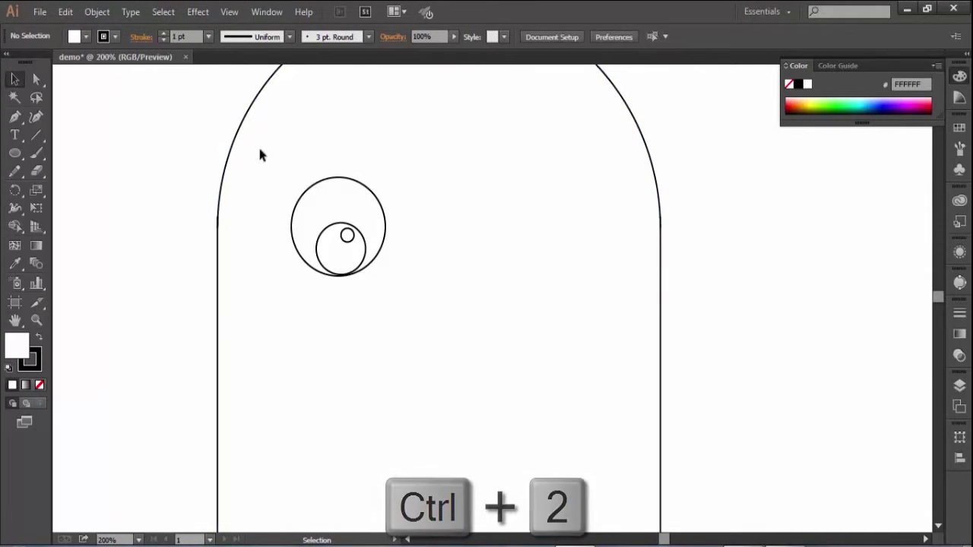
Duplicate the complete left eye and place the copy level with it on the other side of the face.
drag(260, 152, 461, 343)
drag(286, 167, 417, 317)
key(alt)
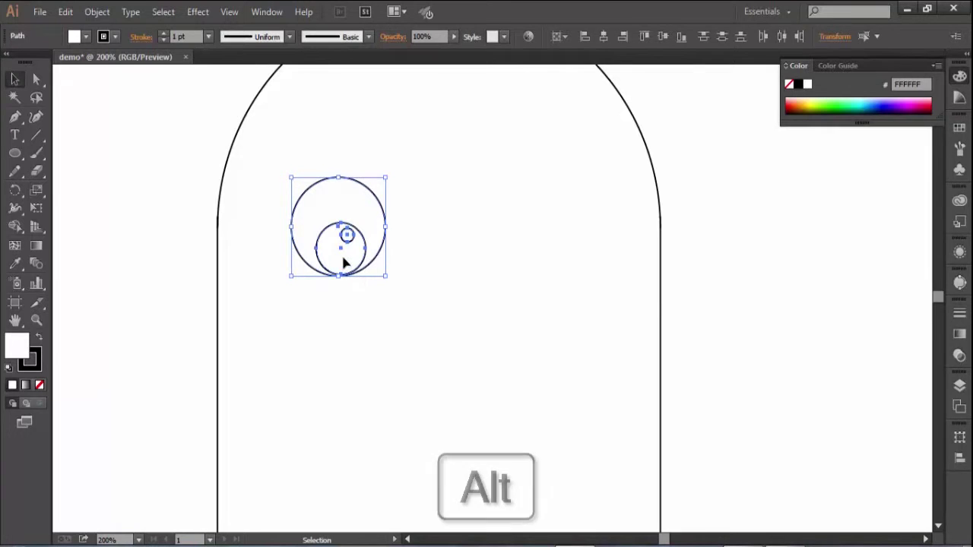
drag(344, 260, 553, 266)
click(721, 275)
scroll(572, 298, down, 3)
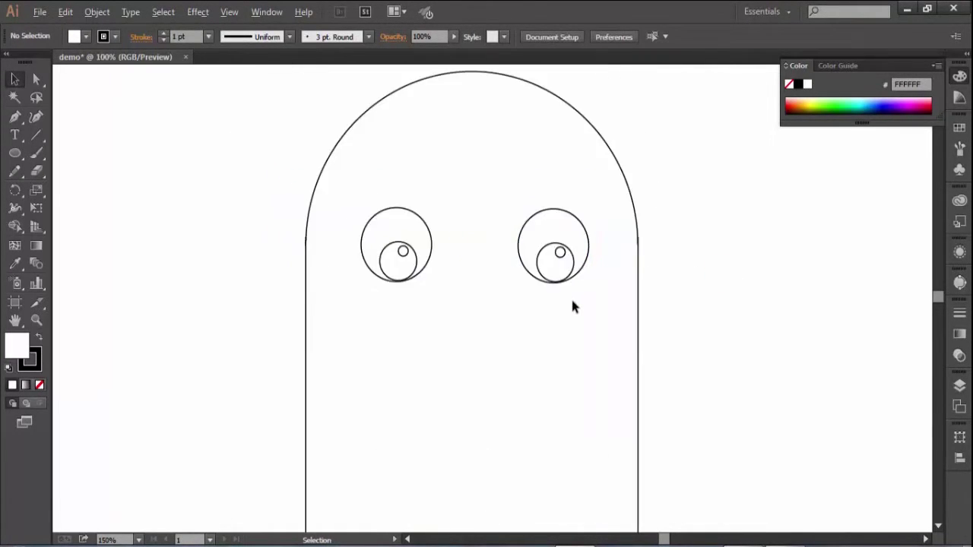
Fill the left eye's pupil with turquoise (58D7DD), keeping its black outline.
drag(568, 301, 508, 231)
scroll(505, 228, up, 3)
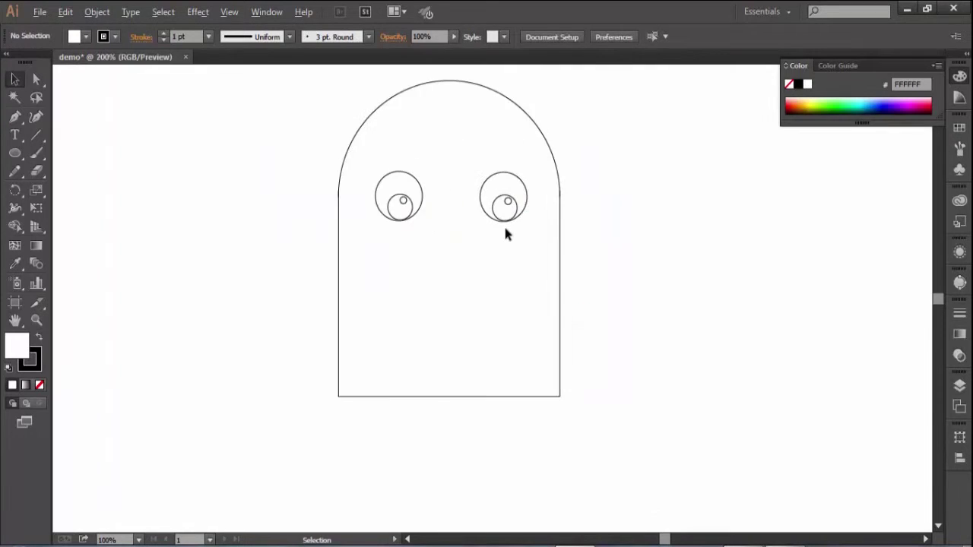
drag(391, 165, 382, 209)
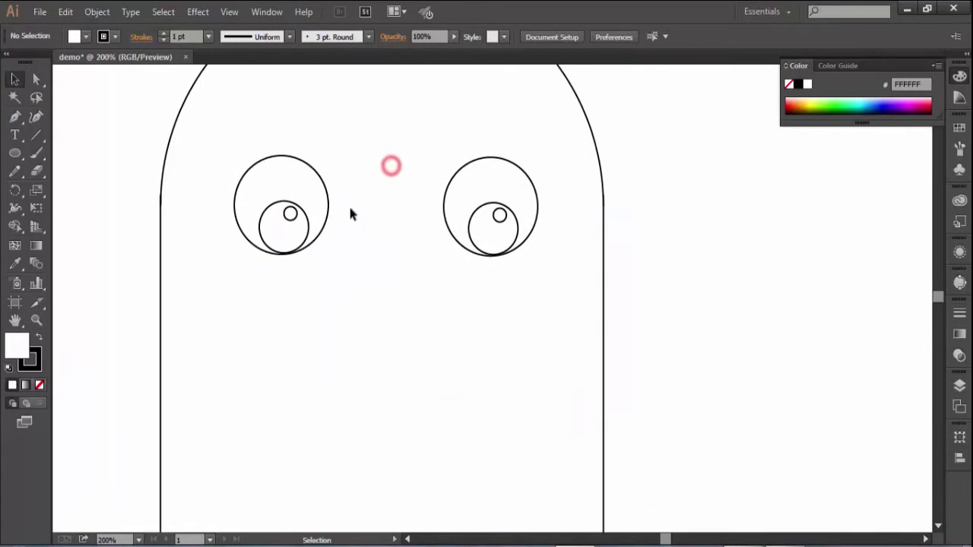
click(302, 237)
double_click(19, 344)
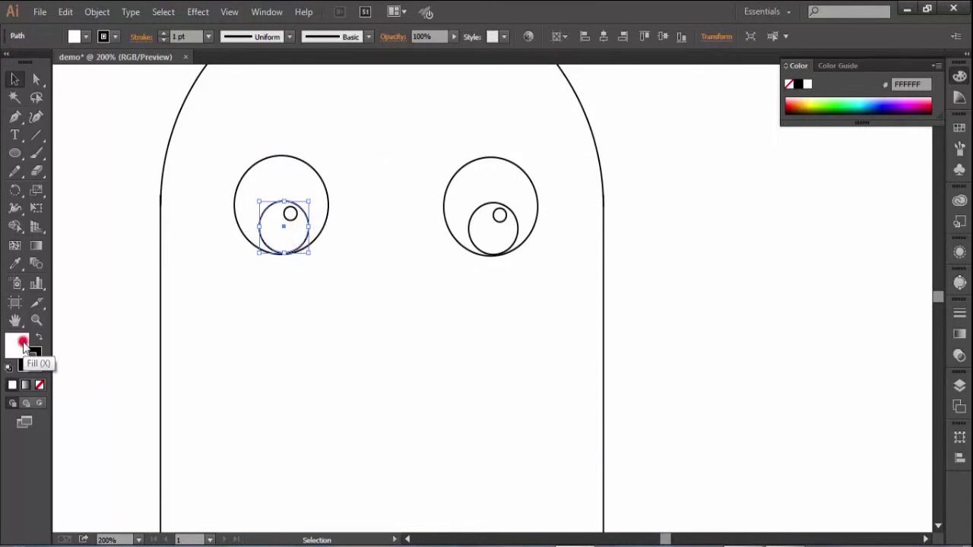
click(602, 273)
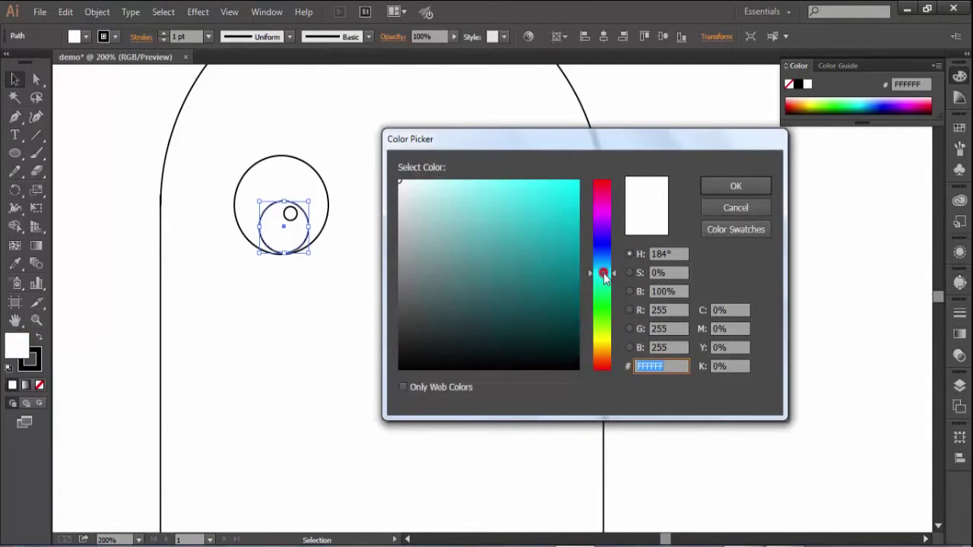
drag(500, 223, 509, 205)
click(711, 188)
click(712, 188)
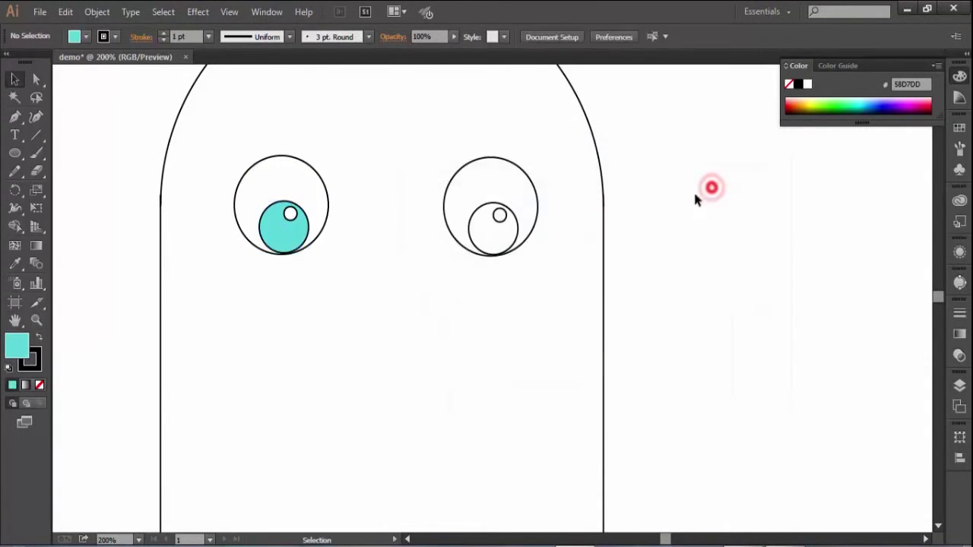
Fill the right eye's pupil with a muted blue (5FA5C4).
click(507, 232)
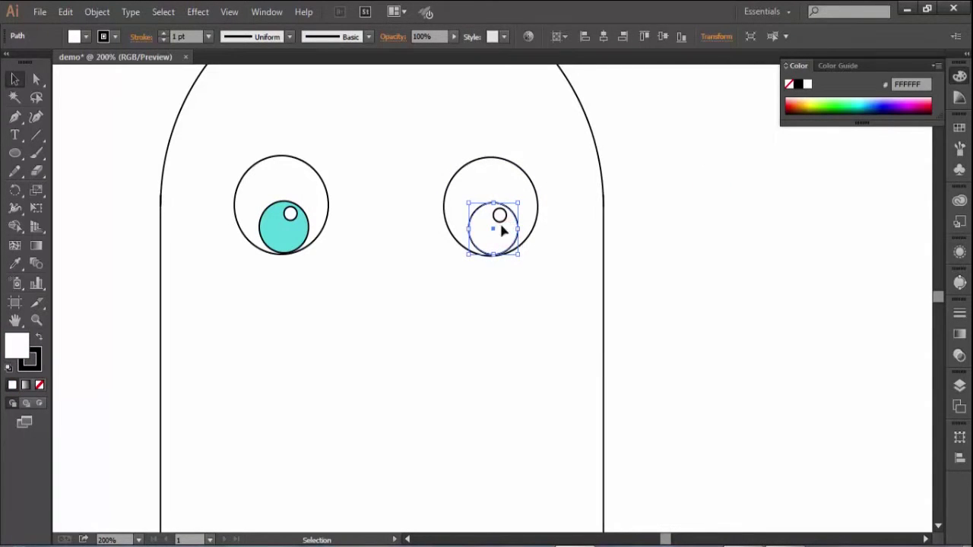
double_click(15, 348)
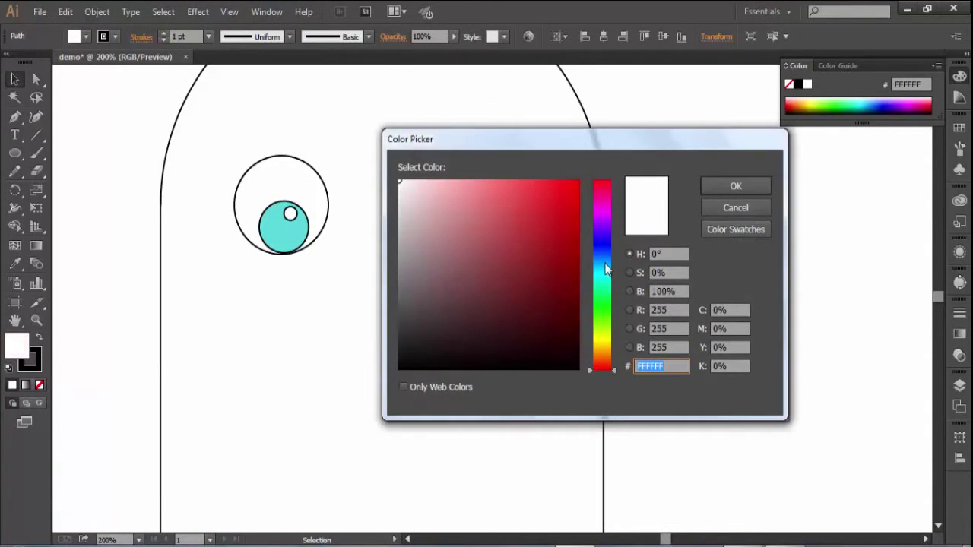
click(602, 264)
click(494, 223)
click(725, 190)
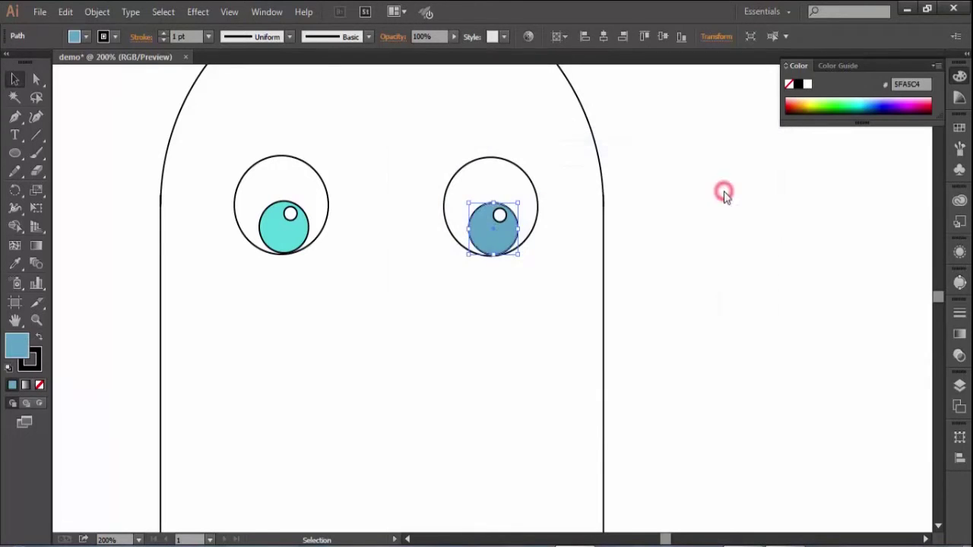
click(723, 191)
Copy the left pupil's turquoise fill to the right pupil with the Eyedropper tool.
click(495, 235)
click(15, 264)
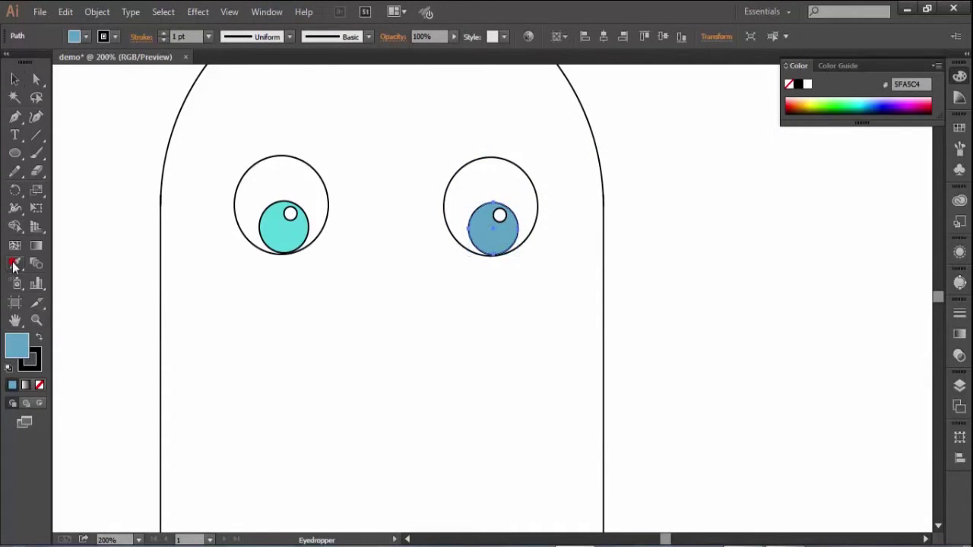
click(276, 233)
click(16, 79)
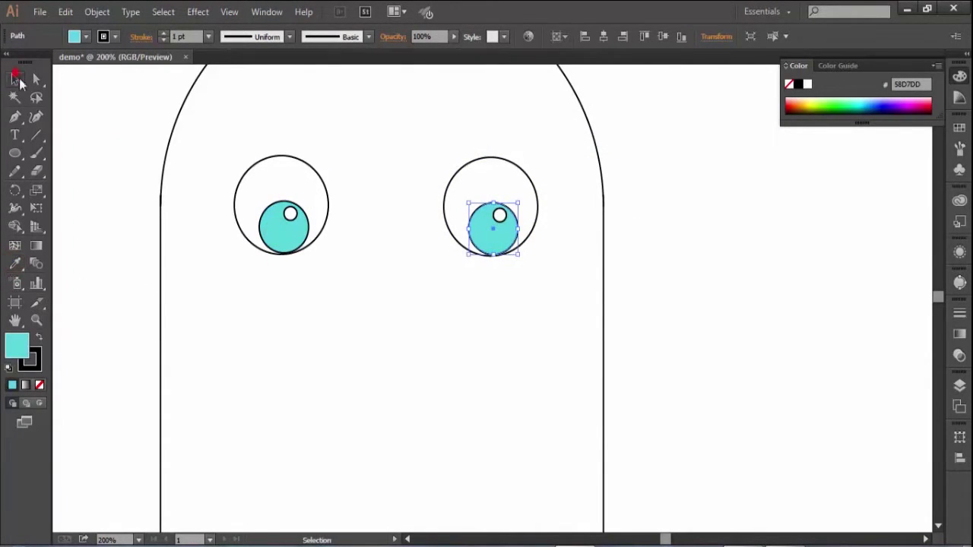
click(116, 140)
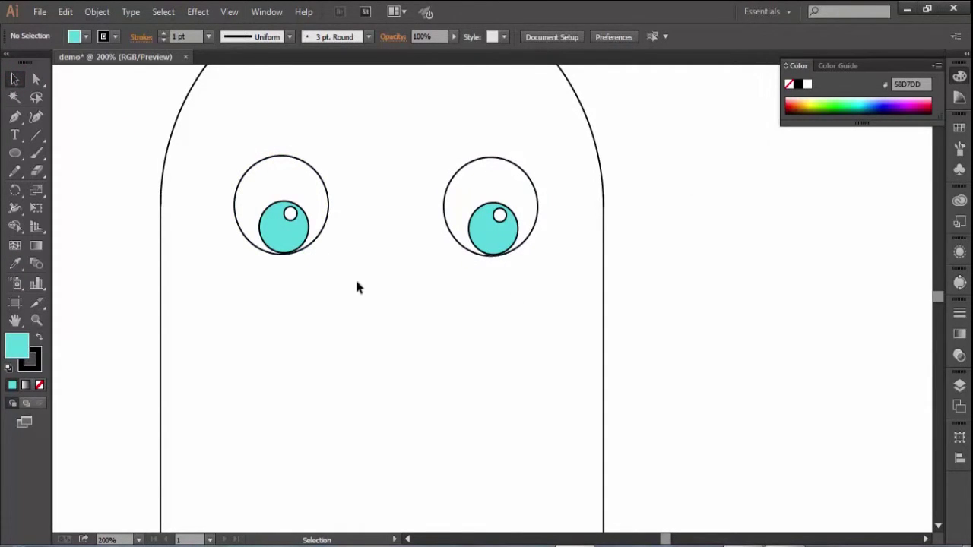
Try a red stroke (CC3232) on the left eyeball's outer circle and undo it.
scroll(316, 248, up, 1)
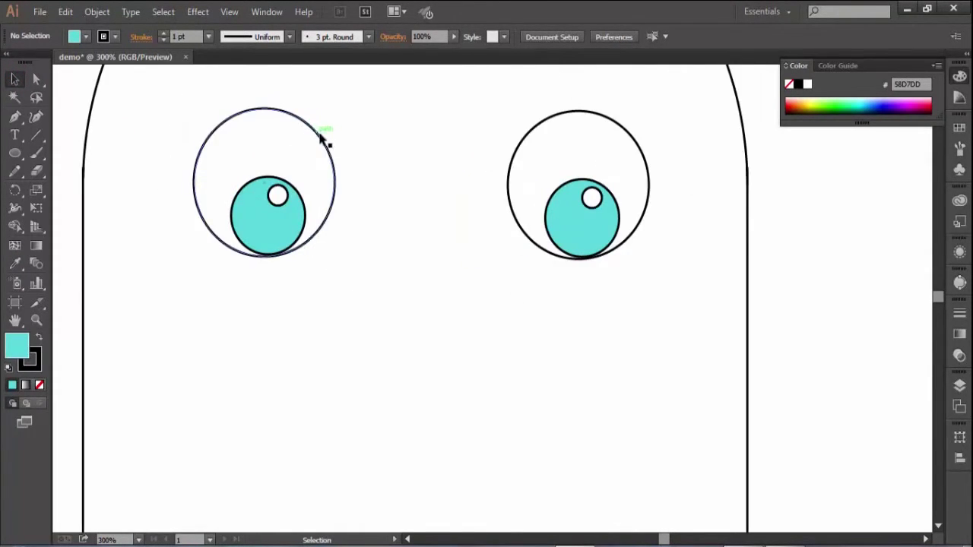
click(335, 168)
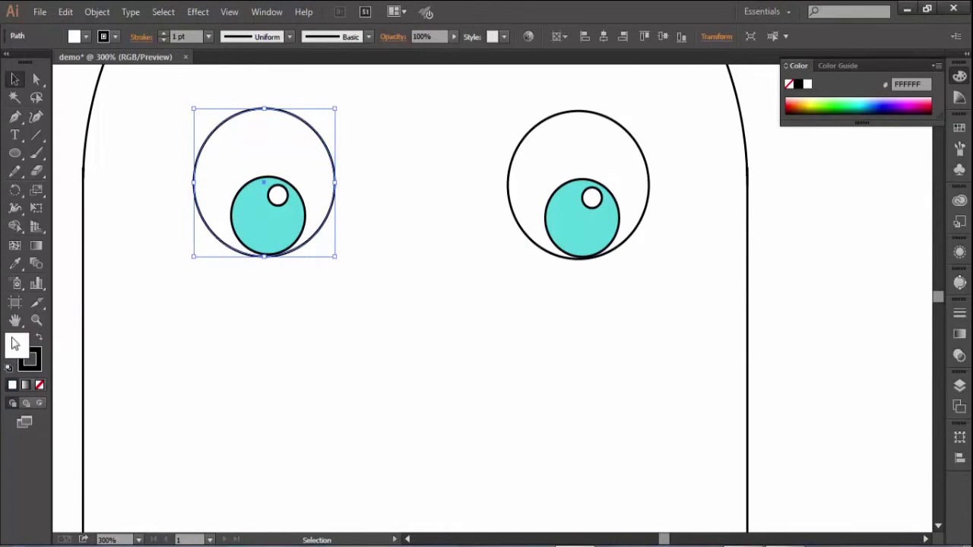
click(36, 358)
double_click(30, 366)
click(491, 220)
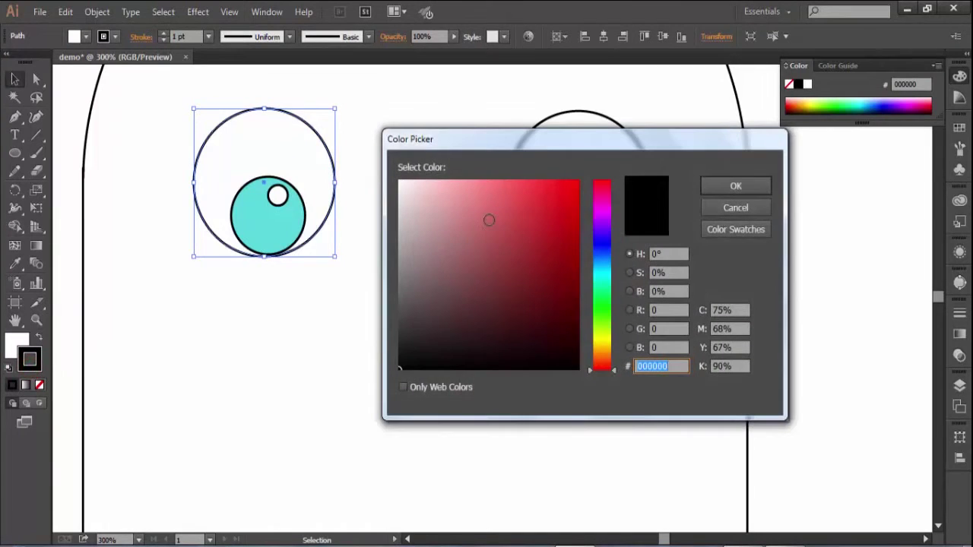
click(536, 218)
click(704, 184)
click(472, 254)
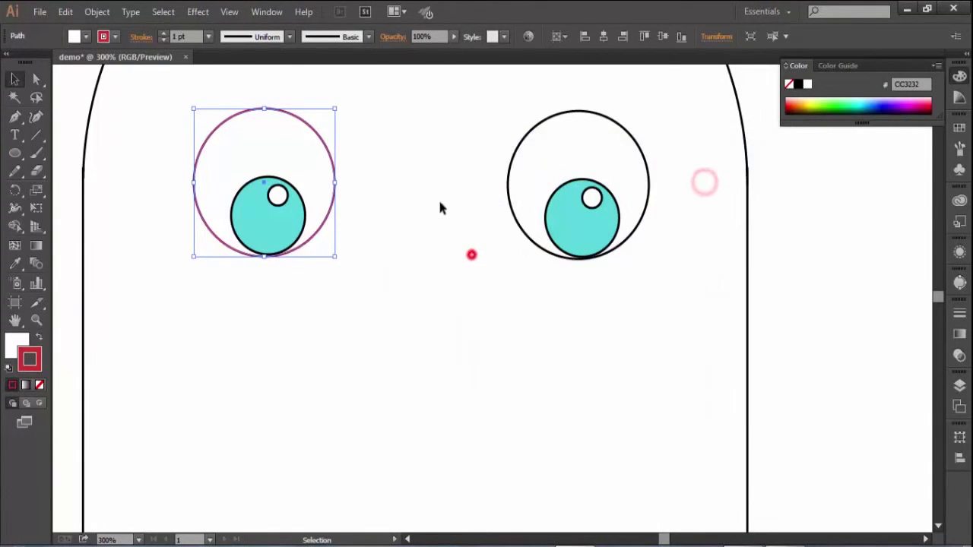
key(ctrl+z)
click(462, 228)
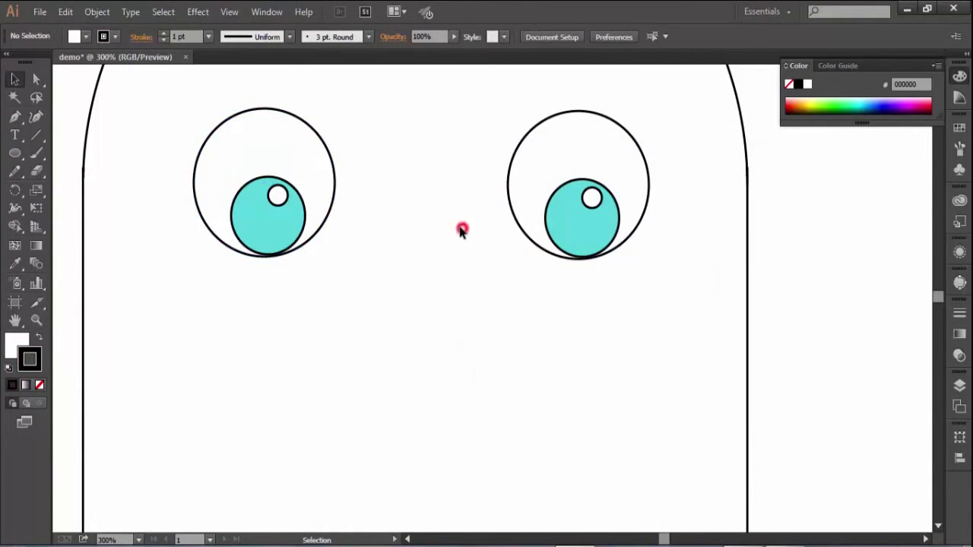
Unlock the body shape and select it for redrawing its bottom edge with the Pencil tool.
scroll(460, 227, down, 3)
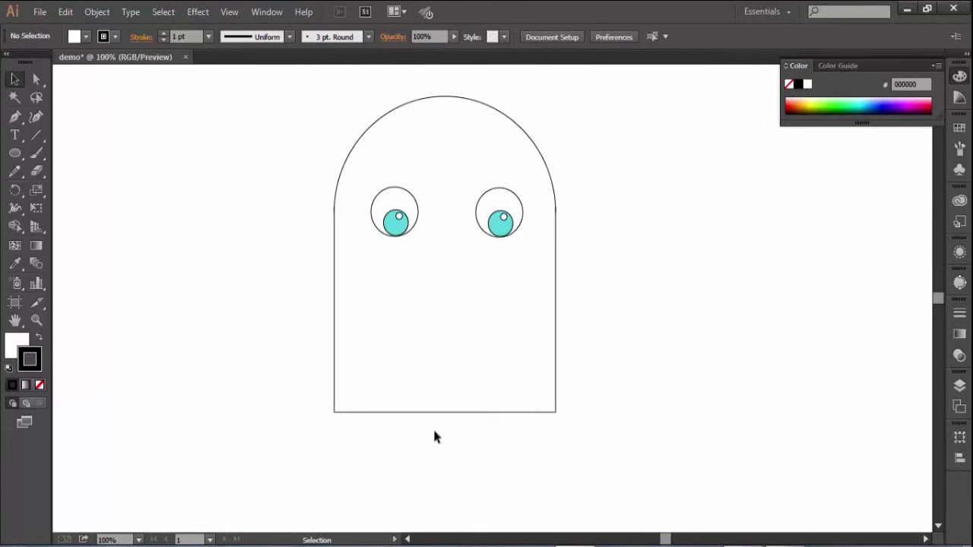
scroll(400, 471, up, 2)
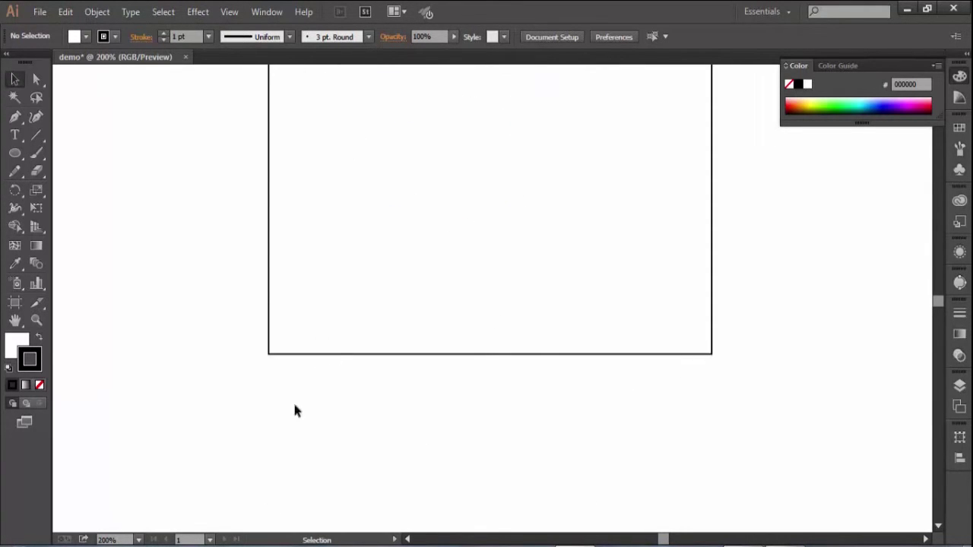
scroll(354, 375, up, 1)
drag(160, 323, 898, 411)
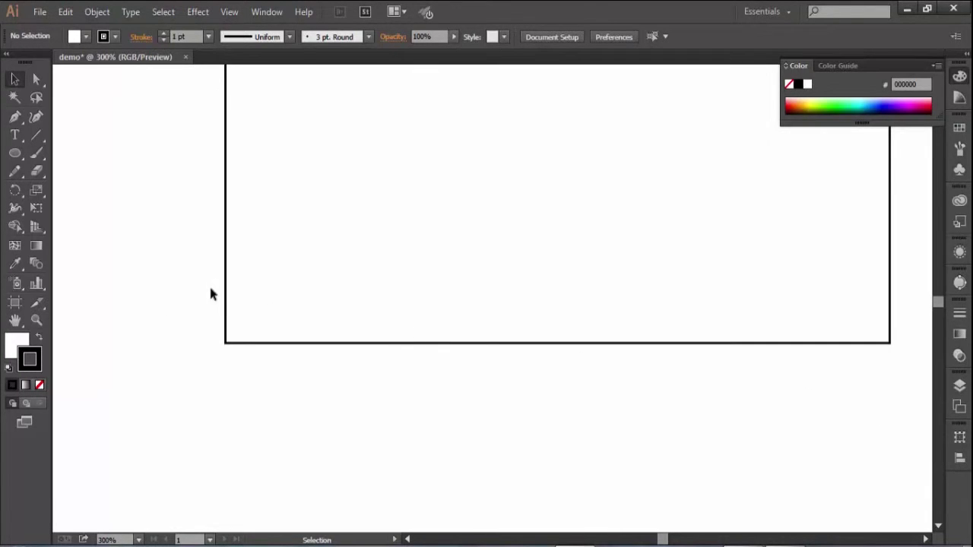
drag(214, 290, 802, 419)
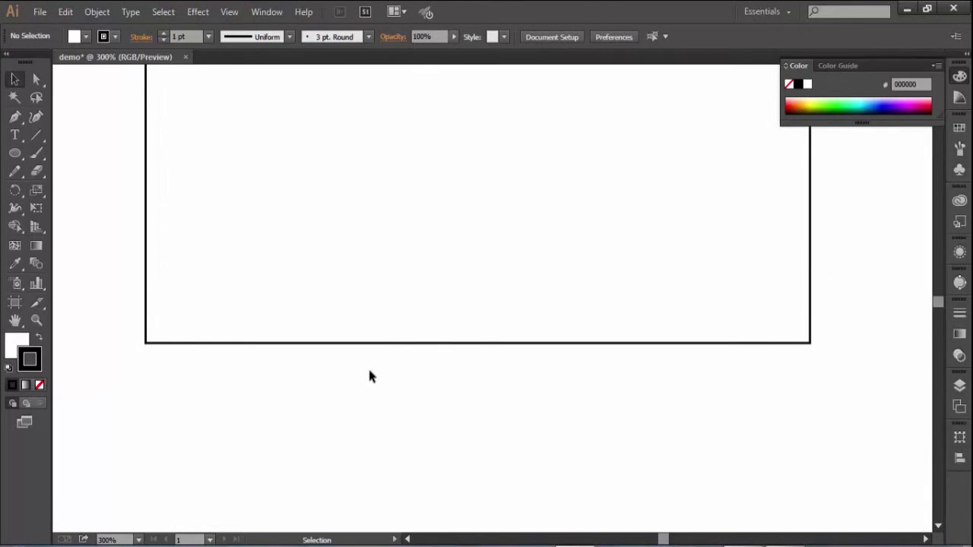
key(ctrl+alt+2)
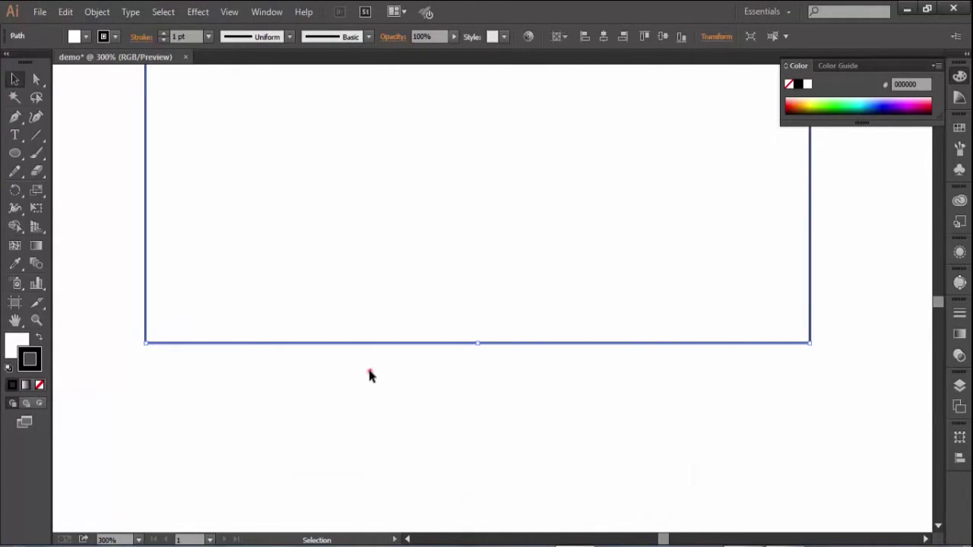
click(369, 373)
drag(123, 318, 837, 399)
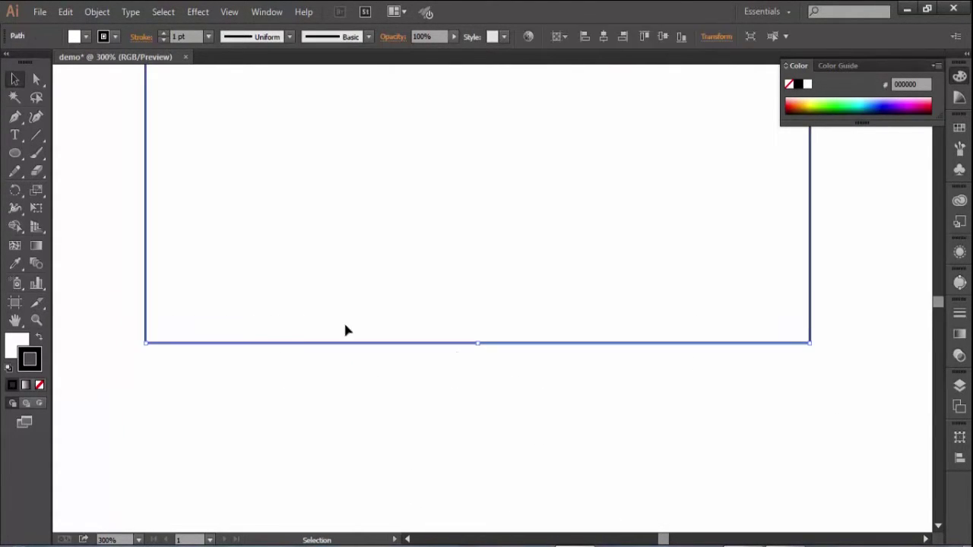
click(16, 172)
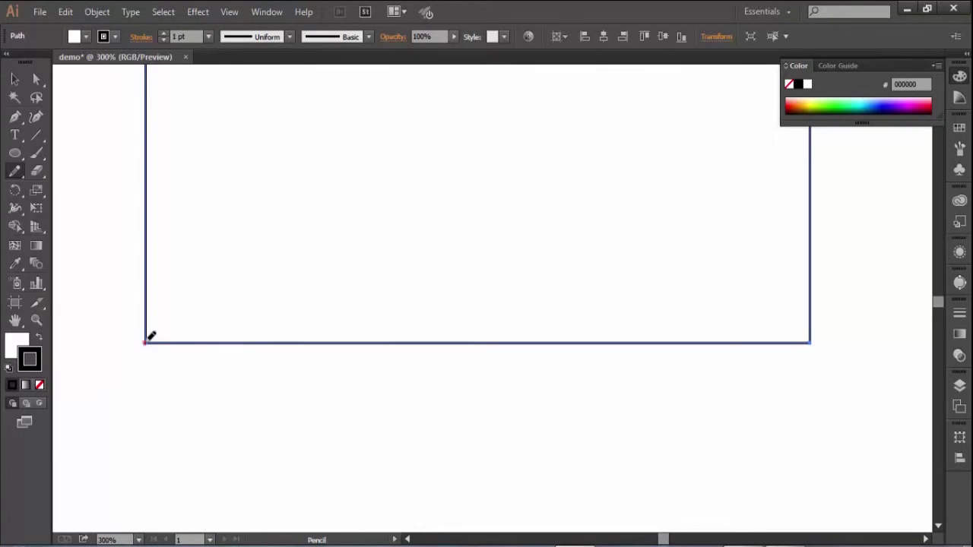
Try a wavy freehand line along the body's bottom edge from corner to corner and undo it.
mouse_move(147, 340)
mouse_down()
mouse_move(181, 355)
mouse_move(199, 336)
mouse_move(244, 356)
mouse_move(261, 329)
mouse_move(293, 362)
mouse_move(320, 327)
mouse_move(361, 351)
mouse_up()
mouse_move(451, 329)
mouse_down()
mouse_move(462, 356)
mouse_move(500, 332)
mouse_move(520, 354)
mouse_move(558, 325)
mouse_up()
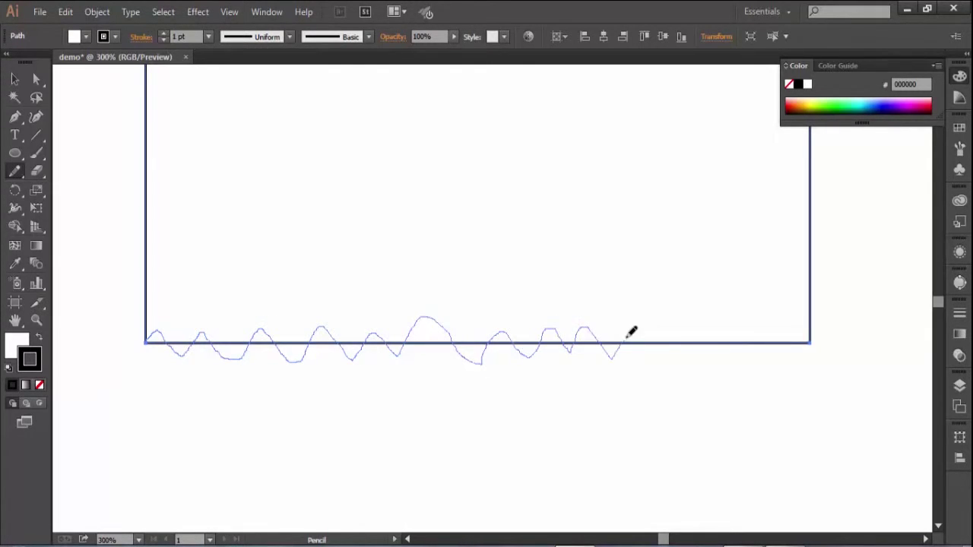
drag(682, 344, 738, 349)
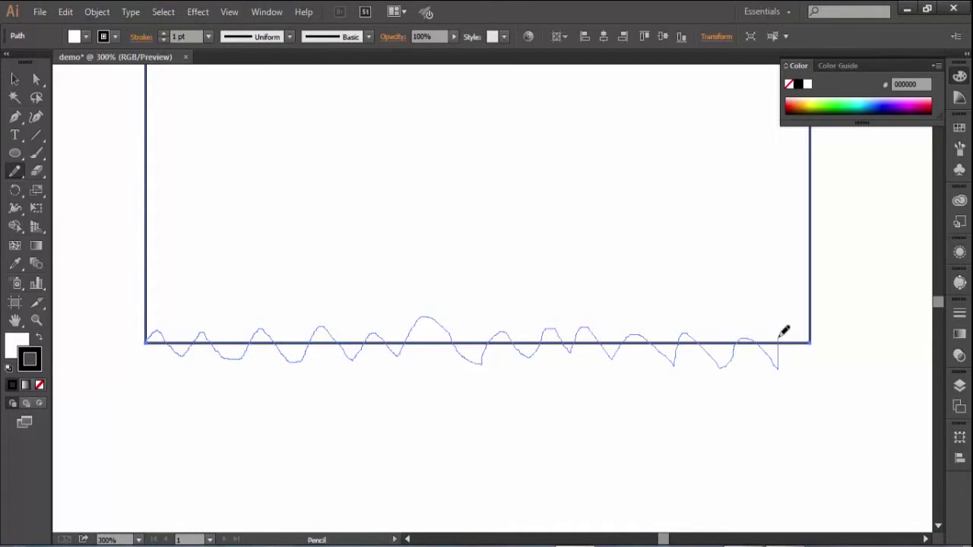
drag(812, 341, 812, 342)
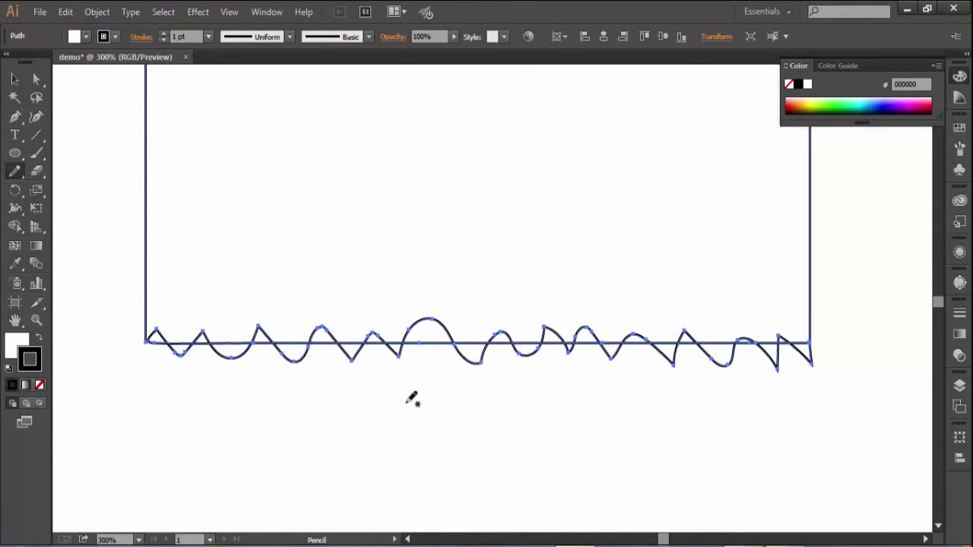
key(ctrl+z)
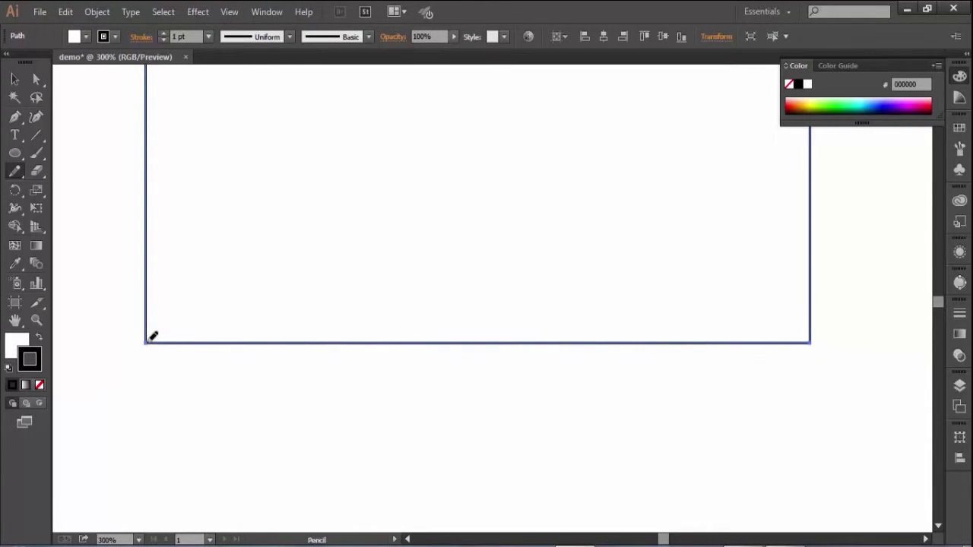
Redraw the body's straight bottom edge as a jagged zigzag hem from corner to corner with the Pencil tool.
mouse_move(150, 339)
mouse_down()
mouse_move(147, 374)
mouse_move(171, 332)
mouse_move(197, 373)
mouse_move(243, 330)
mouse_move(276, 367)
mouse_move(340, 320)
mouse_move(395, 381)
mouse_move(423, 323)
mouse_move(471, 382)
mouse_move(509, 329)
mouse_move(629, 352)
mouse_move(670, 321)
mouse_move(708, 365)
mouse_move(717, 335)
mouse_up()
mouse_move(735, 302)
mouse_down()
mouse_move(774, 364)
mouse_move(781, 318)
mouse_move(808, 357)
mouse_up()
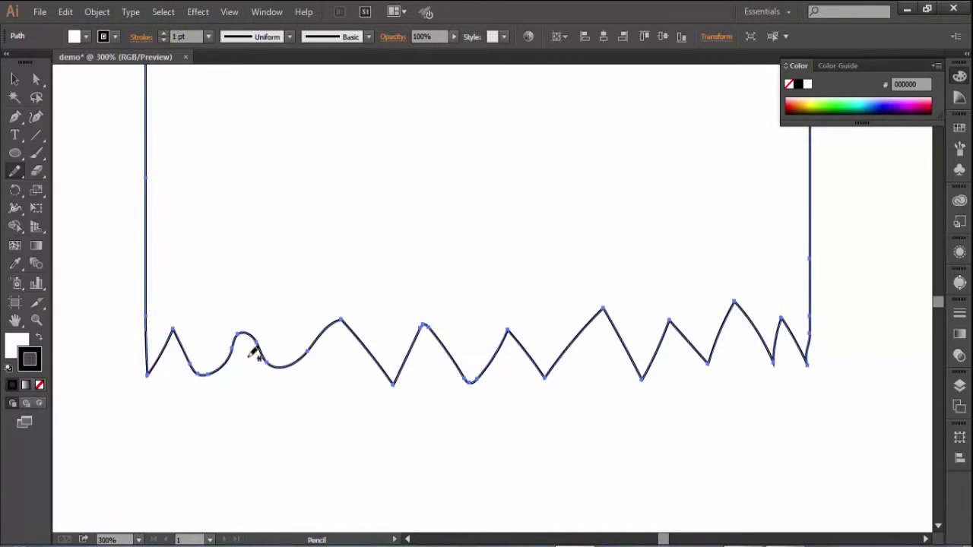
scroll(281, 364, down, 3)
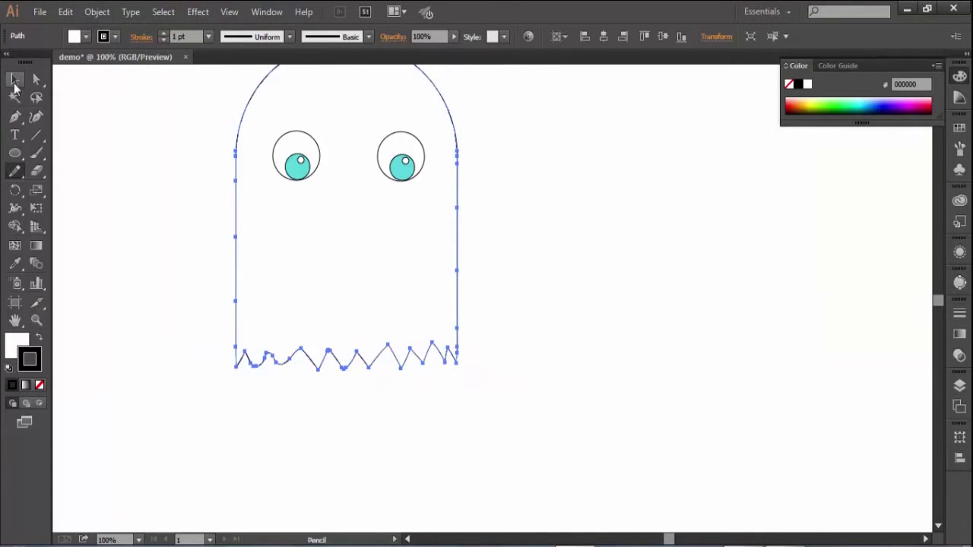
click(14, 82)
click(114, 172)
scroll(517, 289, down, 2)
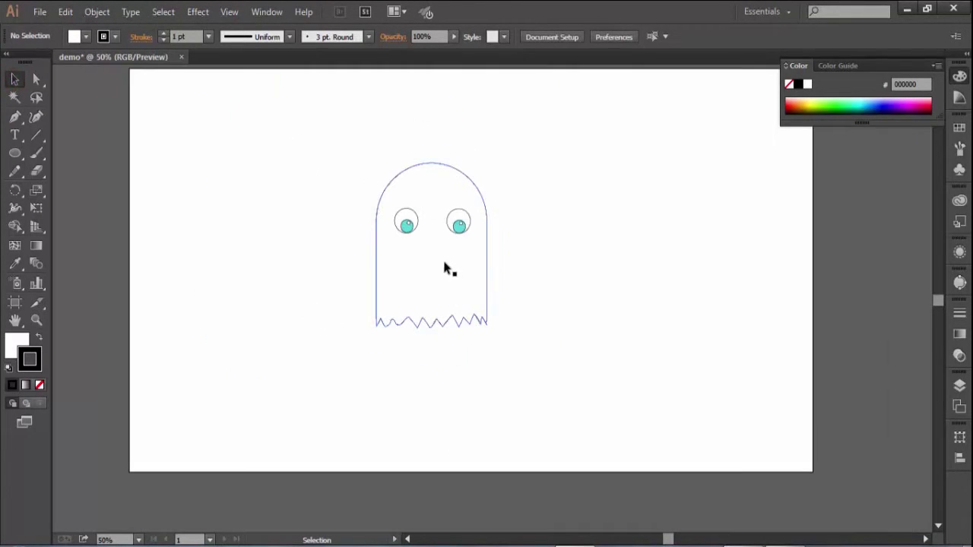
Fill the ghost's body with solid purple (C13AC1).
click(447, 268)
scroll(418, 302, up, 1)
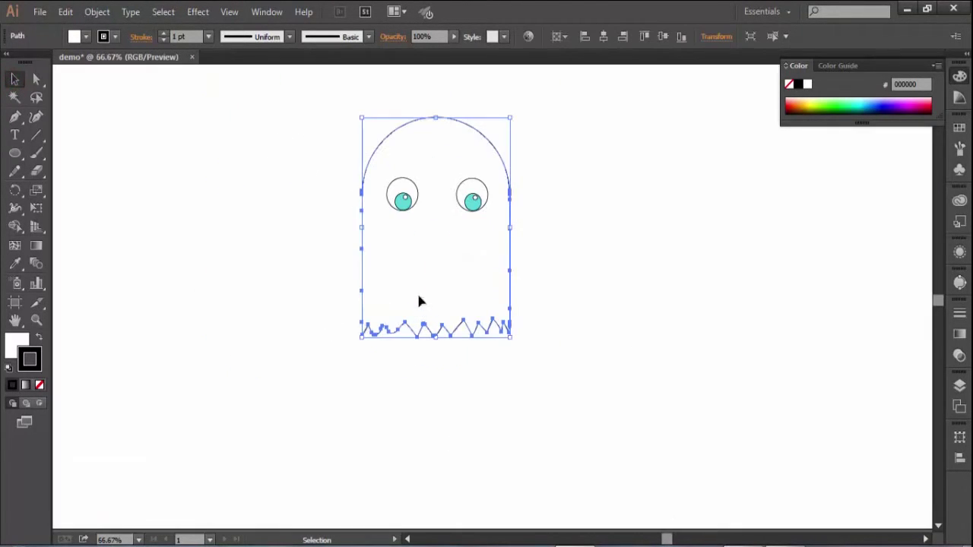
double_click(18, 344)
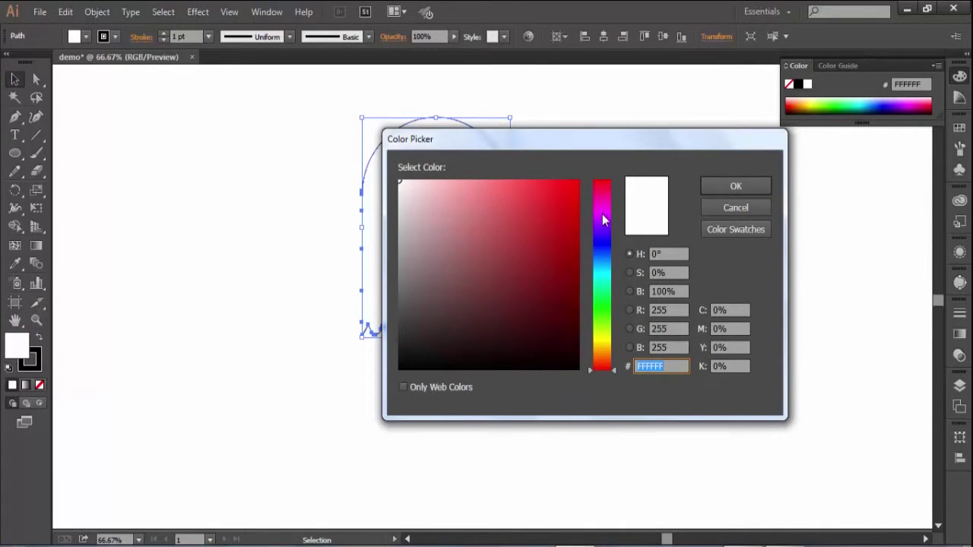
click(602, 220)
click(526, 221)
click(745, 184)
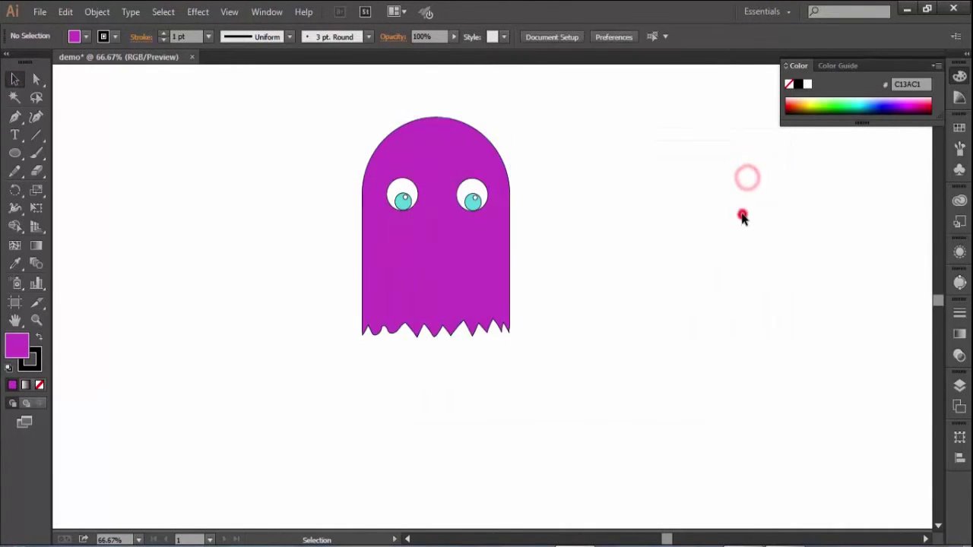
Select the ghost's body and give it a linear gradient fill.
scroll(726, 215, down, 1)
scroll(726, 215, up, 1)
scroll(727, 214, down, 1)
key(space)
drag(726, 214, 628, 247)
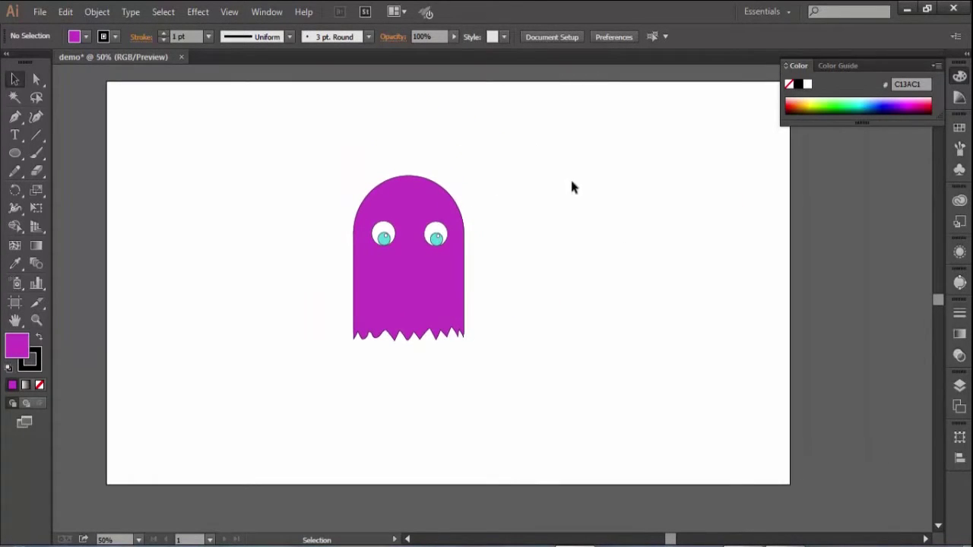
scroll(554, 265, up, 1)
scroll(354, 276, up, 1)
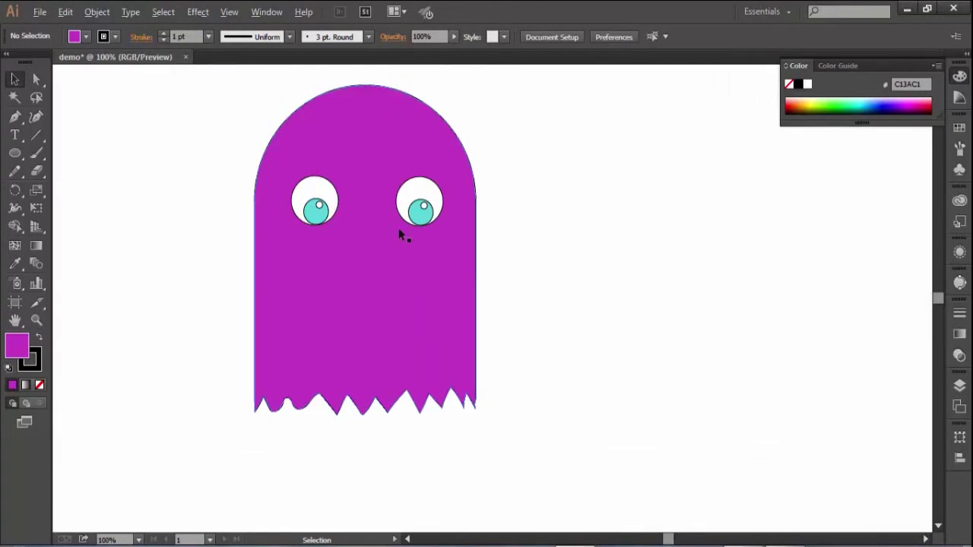
click(378, 292)
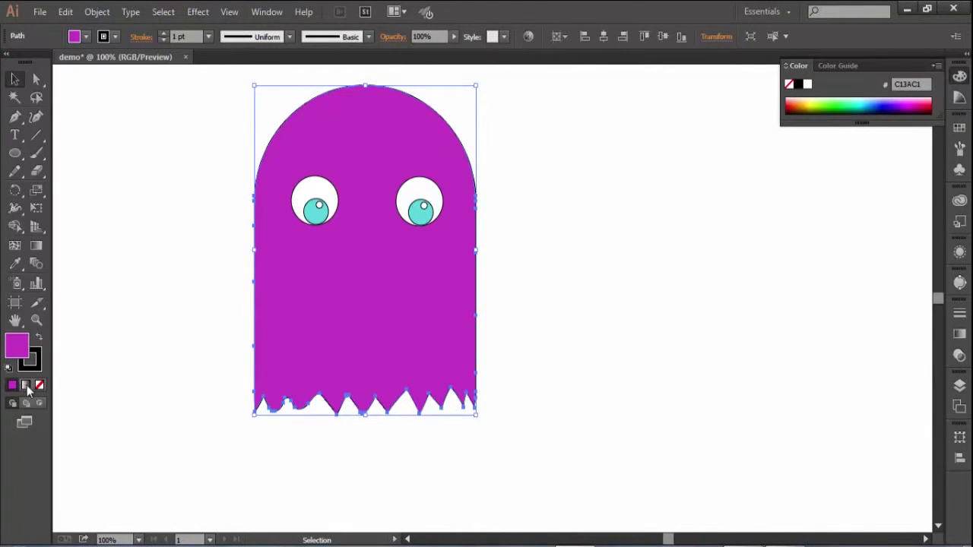
click(27, 386)
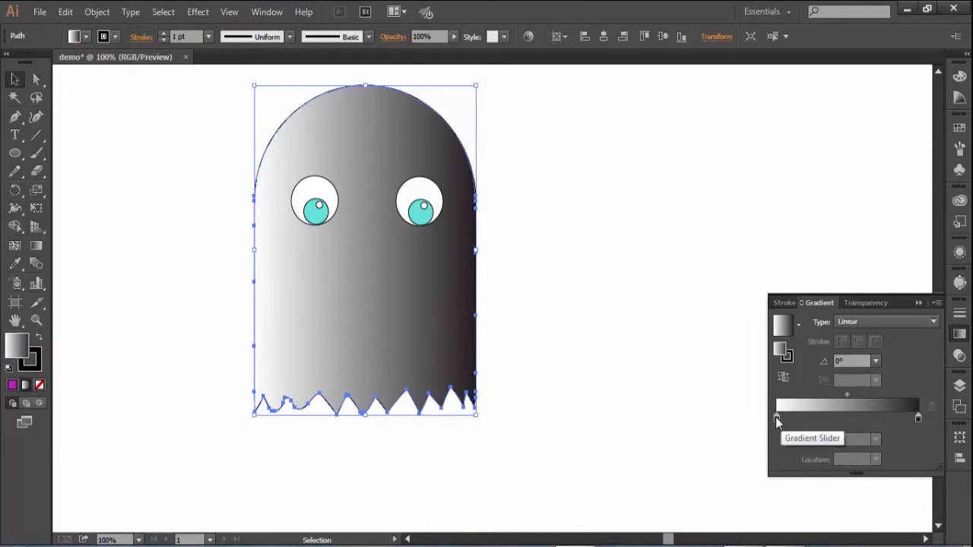
Switch the gradient's starting stop to the web-safe RGB colour mode and colour it violet (9900FF).
double_click(776, 419)
shift+click(814, 369)
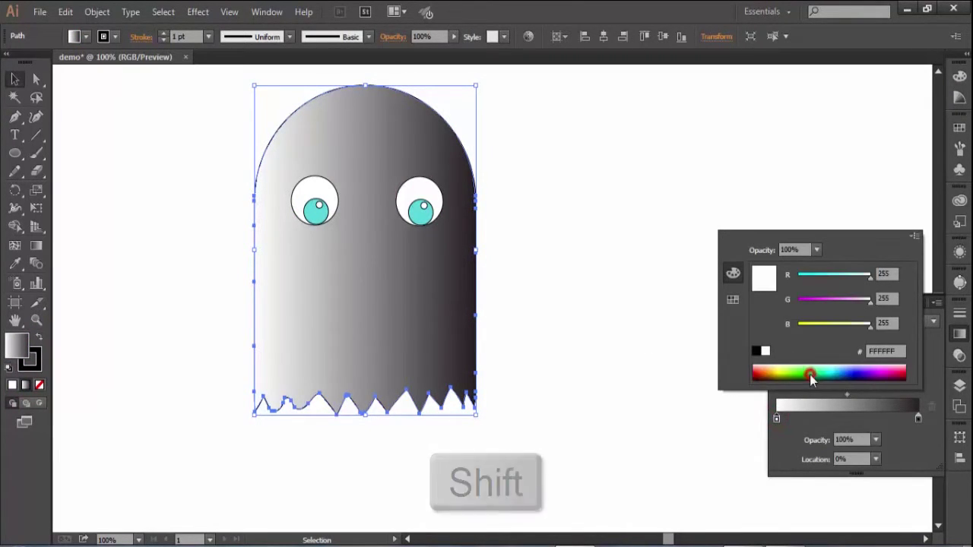
shift+click(824, 369)
shift+click(825, 370)
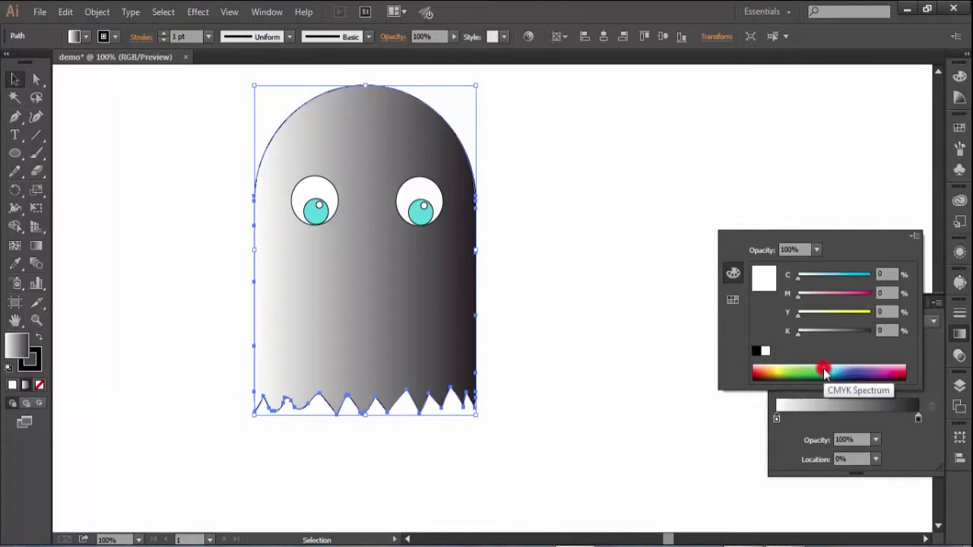
shift+click(824, 370)
shift+click(823, 369)
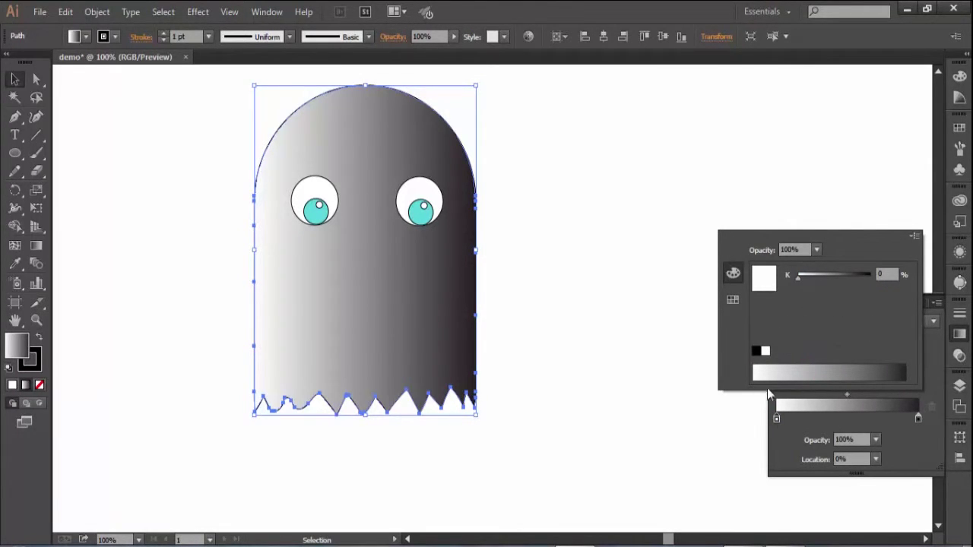
click(733, 299)
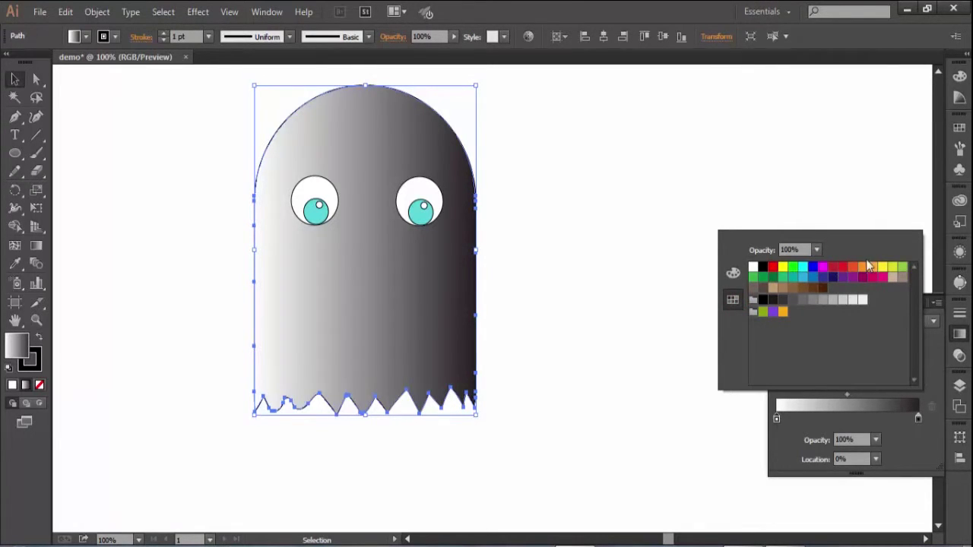
click(733, 272)
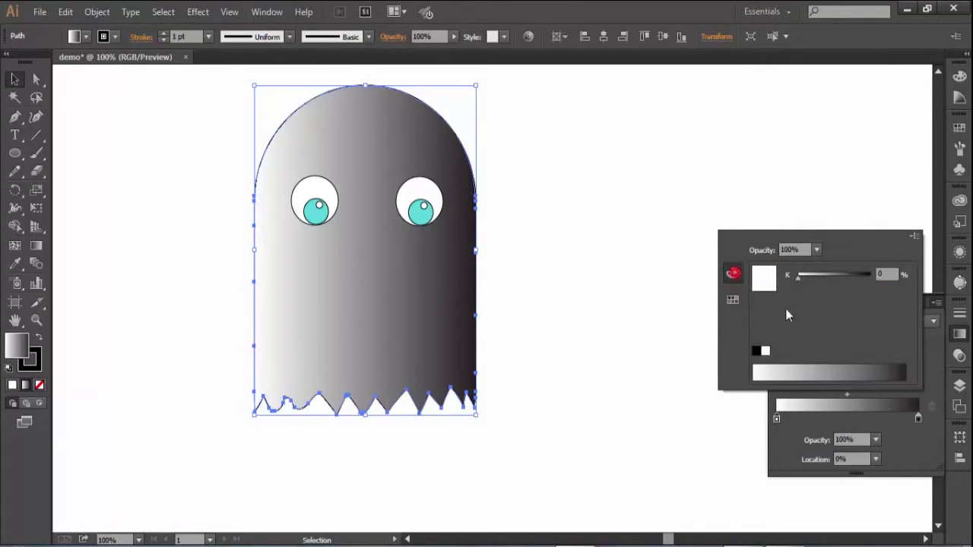
shift+click(833, 364)
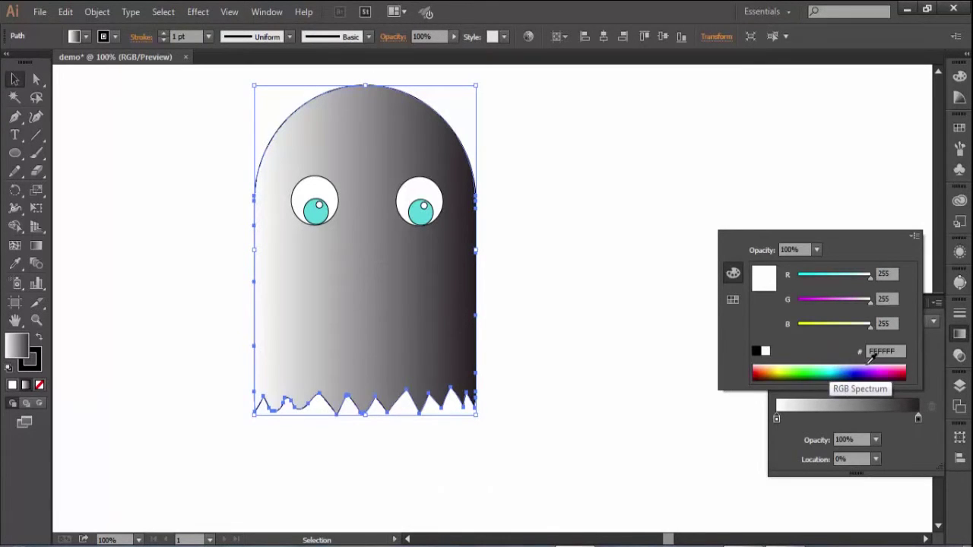
shift+click(846, 370)
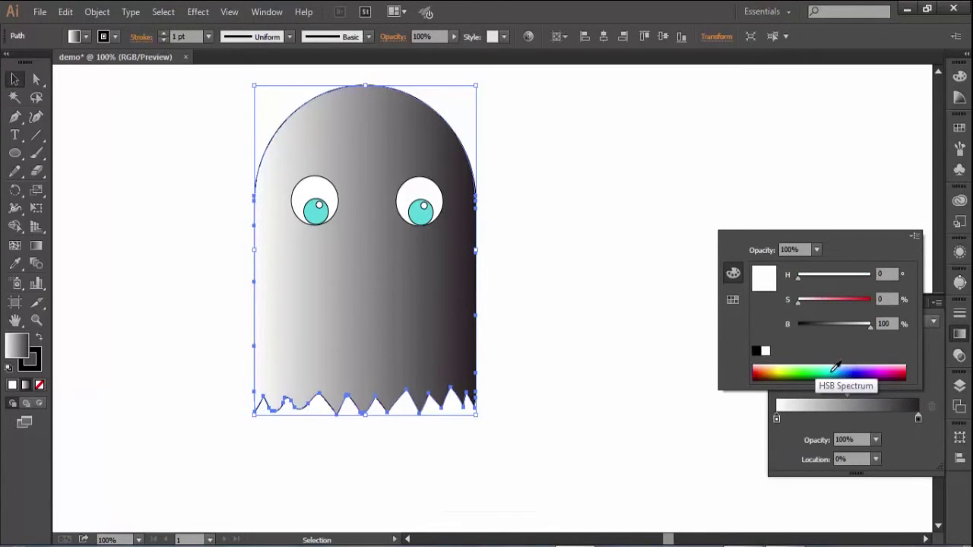
shift+click(841, 374)
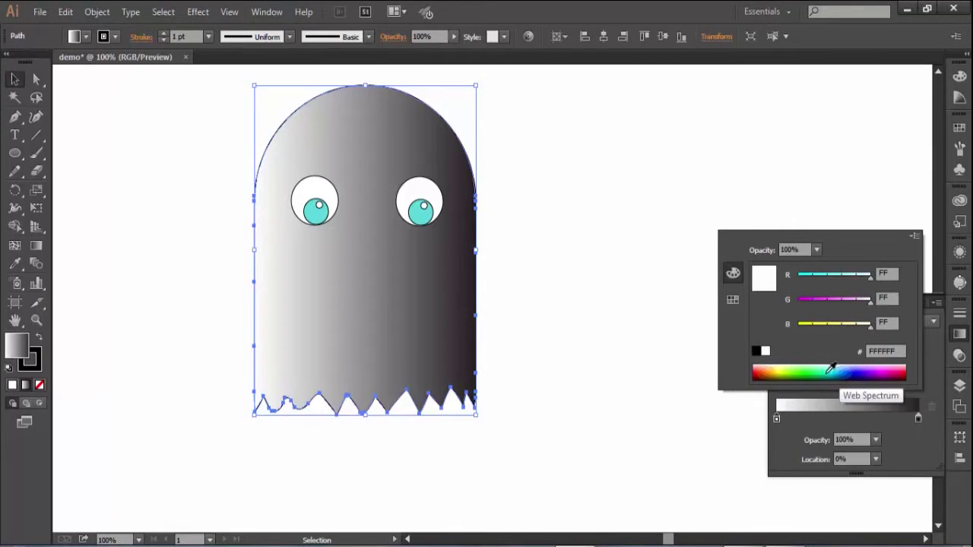
click(867, 368)
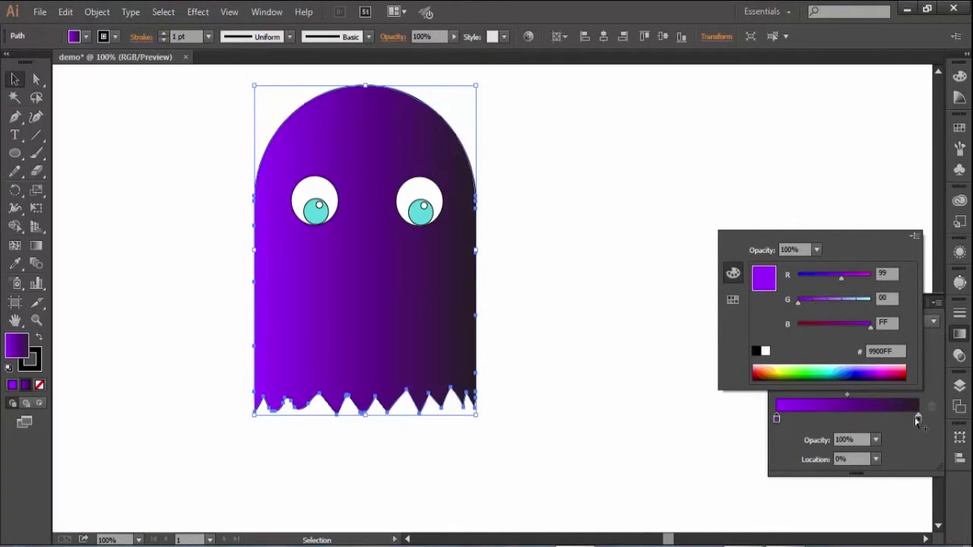
Colour the gradient's ending stop bright purple (CC33FF) using the web-safe RGB spectrum.
double_click(918, 419)
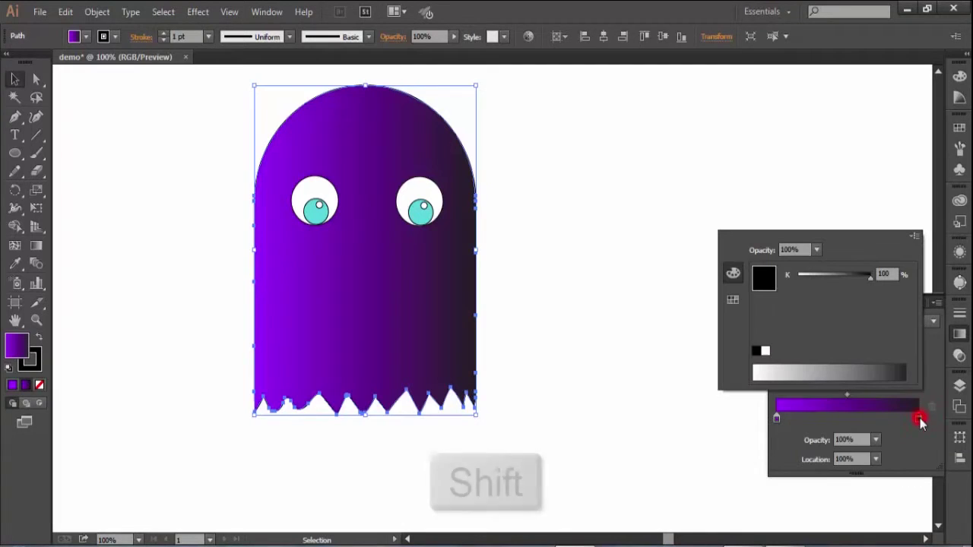
shift+click(878, 373)
shift+click(878, 372)
shift+click(878, 373)
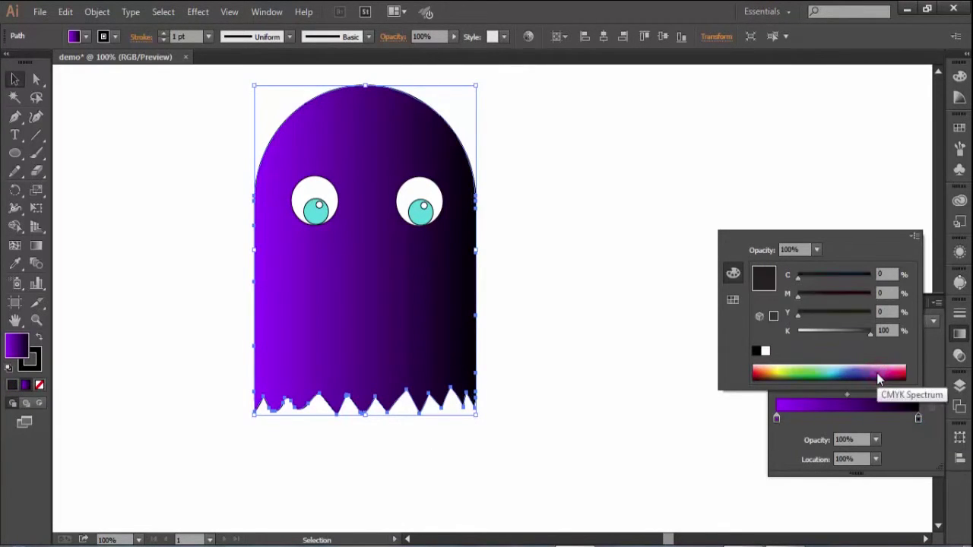
shift+click(878, 374)
click(878, 371)
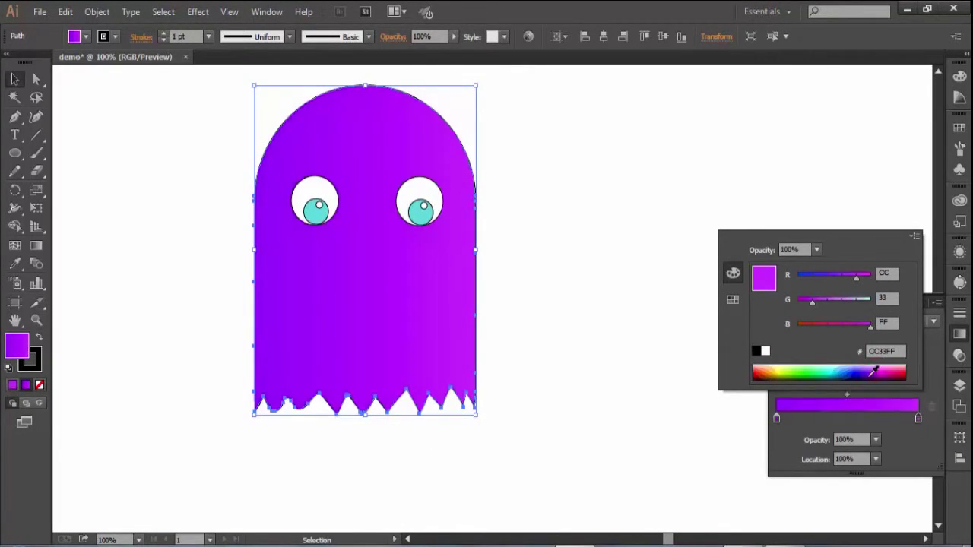
click(892, 421)
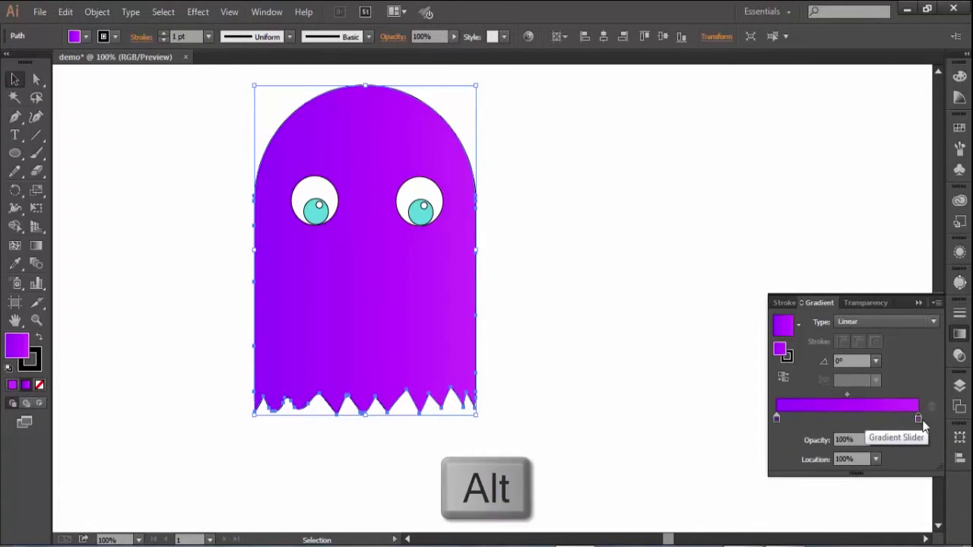
Copy the CC33FF ending stop to the gradient's start and middle, placing the middle stop at 50% location.
drag(918, 419, 863, 422)
click(861, 456)
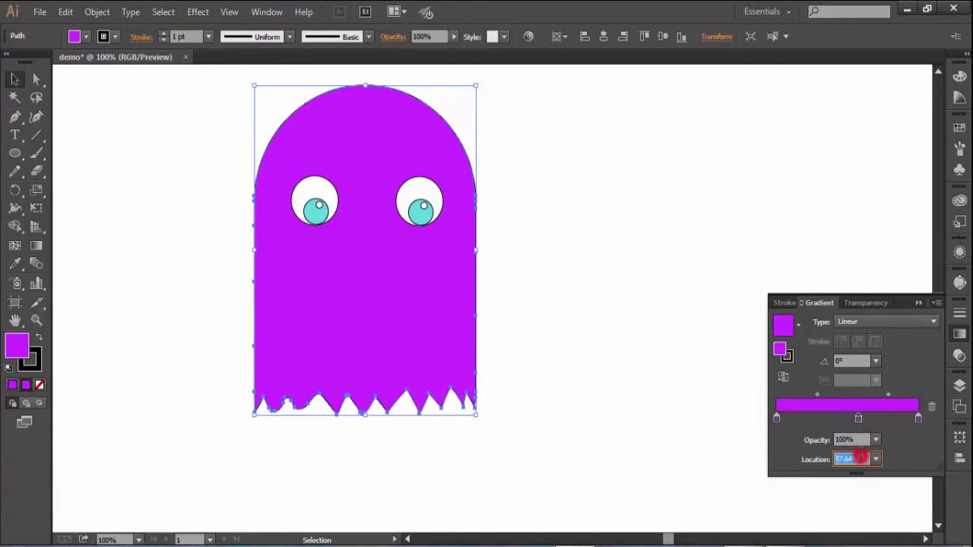
key(Return)
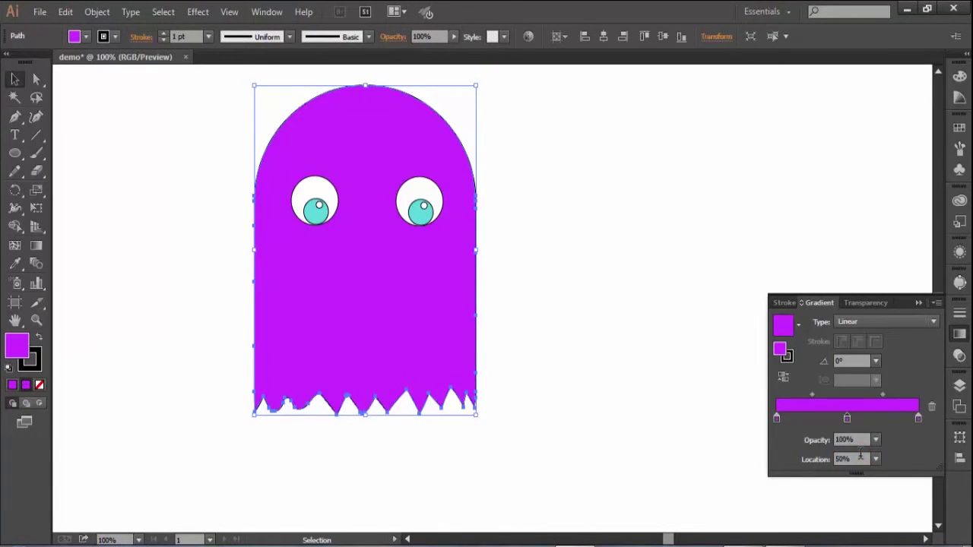
Lighten the gradient's middle stop to CC83FF by raising its green value to 131.
double_click(847, 420)
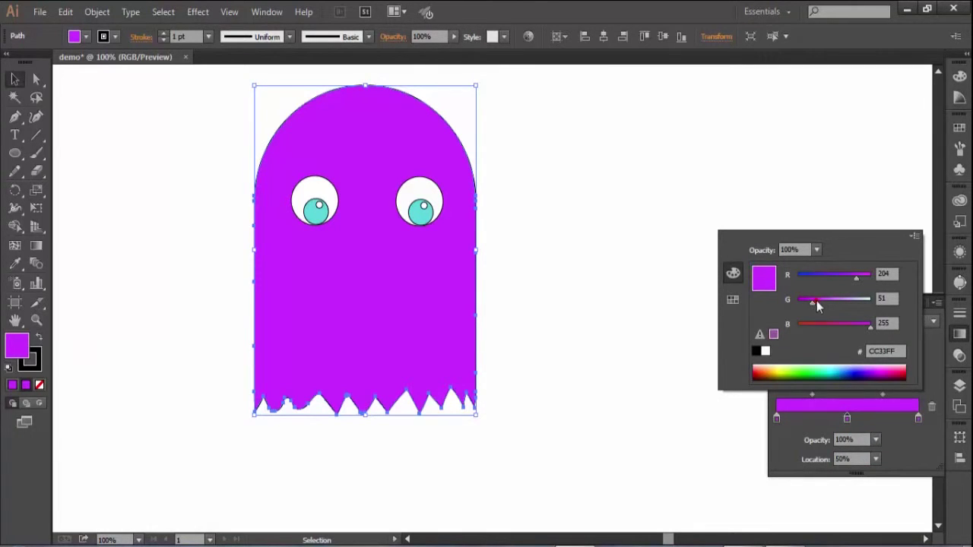
drag(817, 301, 833, 301)
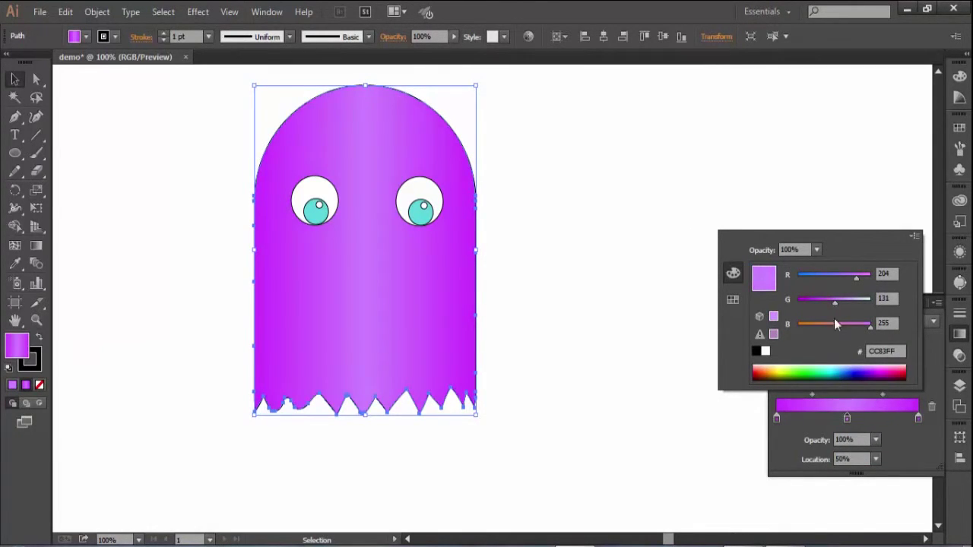
click(896, 444)
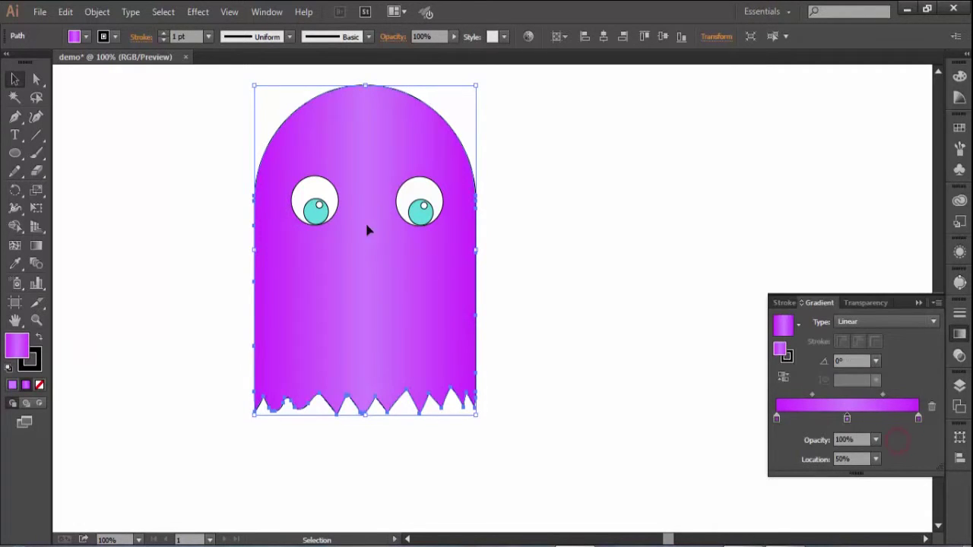
Move the gradient's midpoints outward to about 13% and 83.5% to widen the light centre, then collapse the gradient settings.
drag(812, 394, 786, 394)
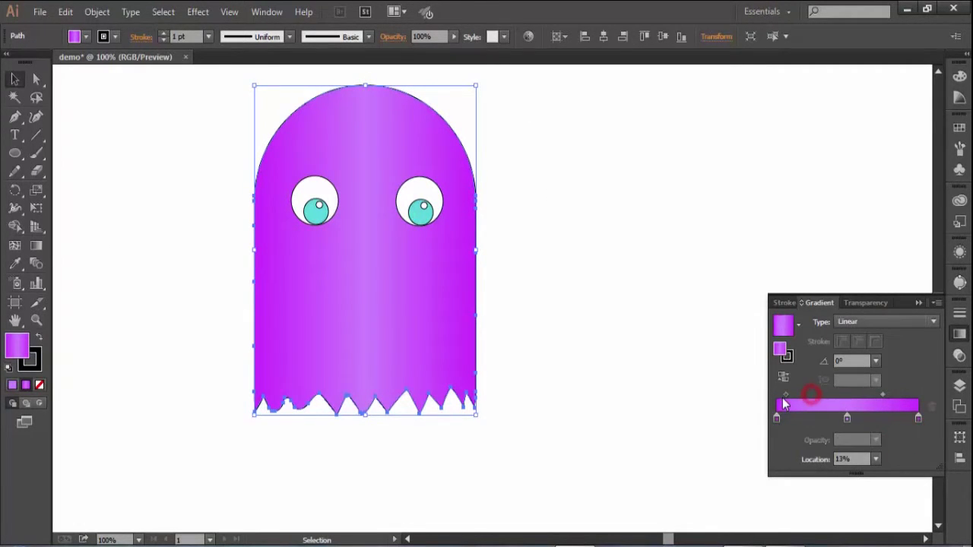
drag(883, 395, 906, 394)
click(668, 277)
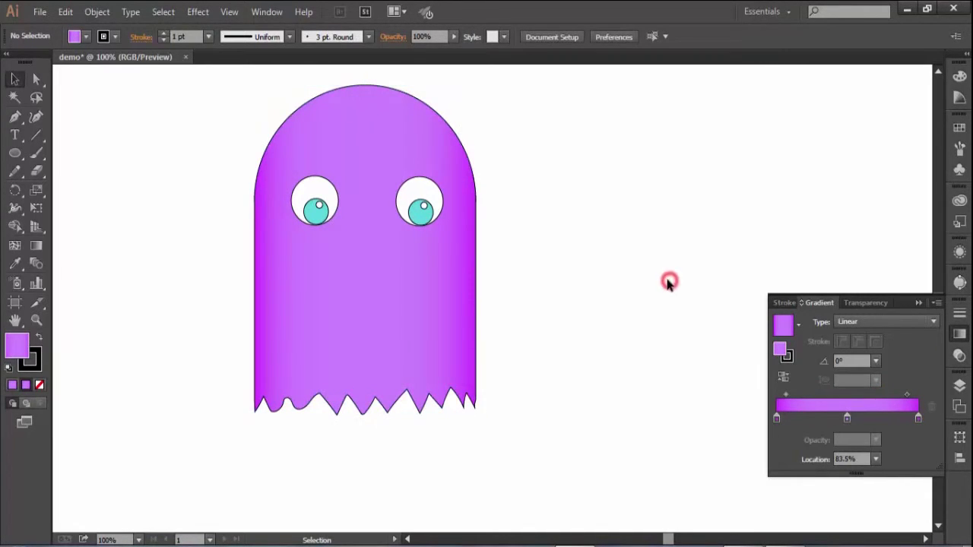
key(ctrl+minus)
key(ctrl+minus)
alt+scroll(667, 285, up, 1)
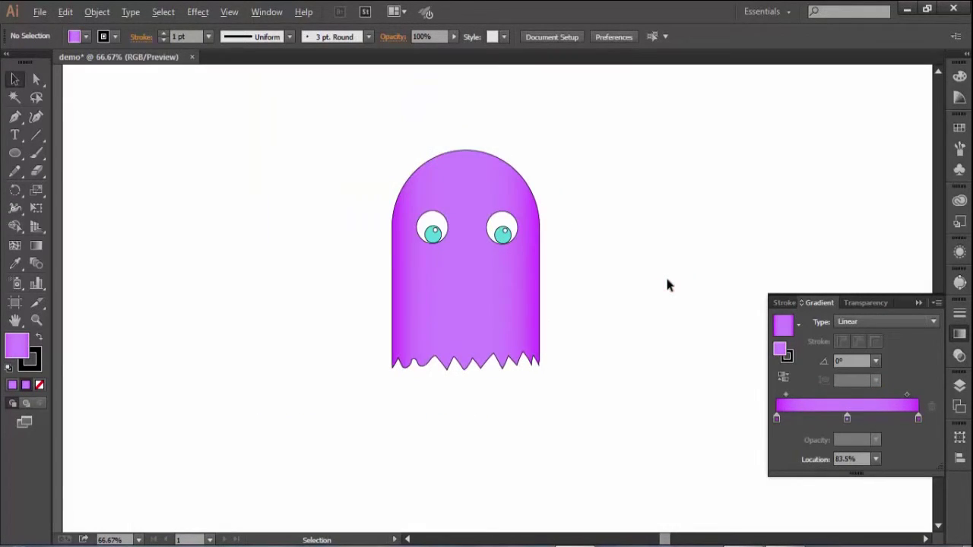
click(916, 302)
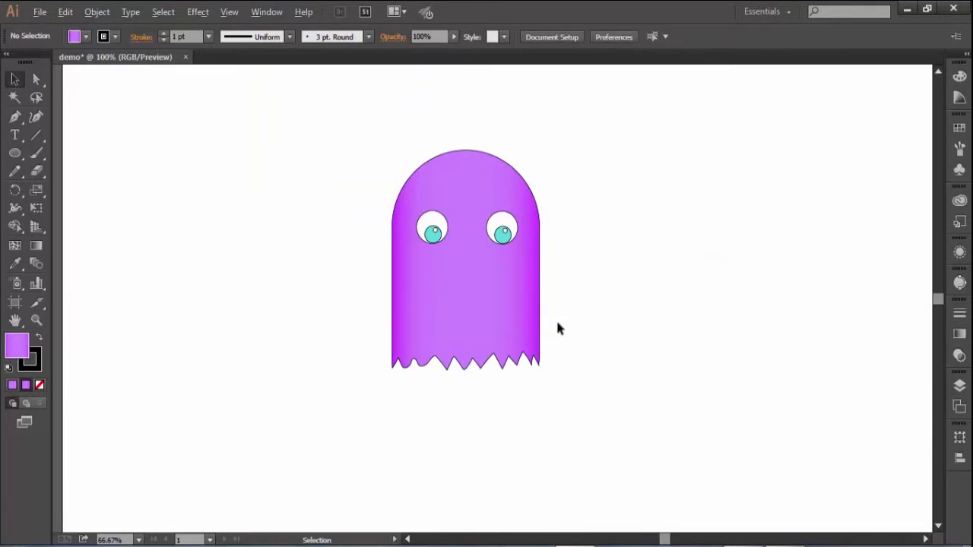
Draw a large, nearly circular ellipse in the empty area to the right of the ghost.
alt+scroll(556, 318, up, 1)
scroll(543, 269, down, 1)
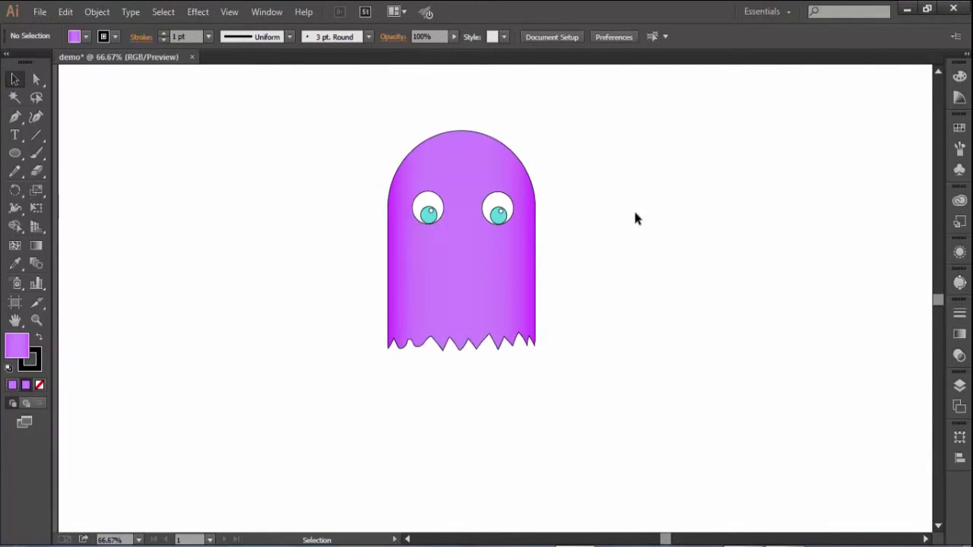
drag(635, 214, 456, 263)
alt+scroll(523, 209, down, 1)
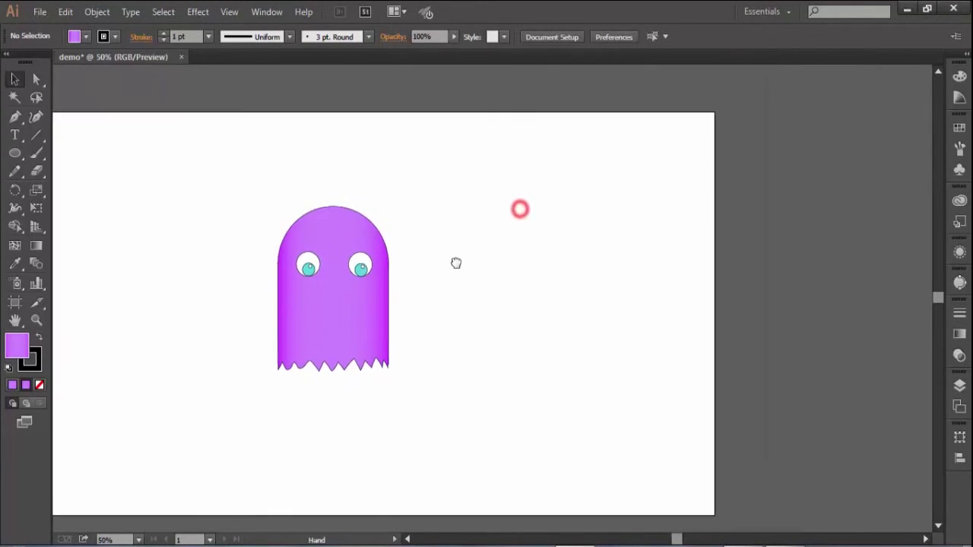
click(15, 153)
drag(492, 216, 638, 352)
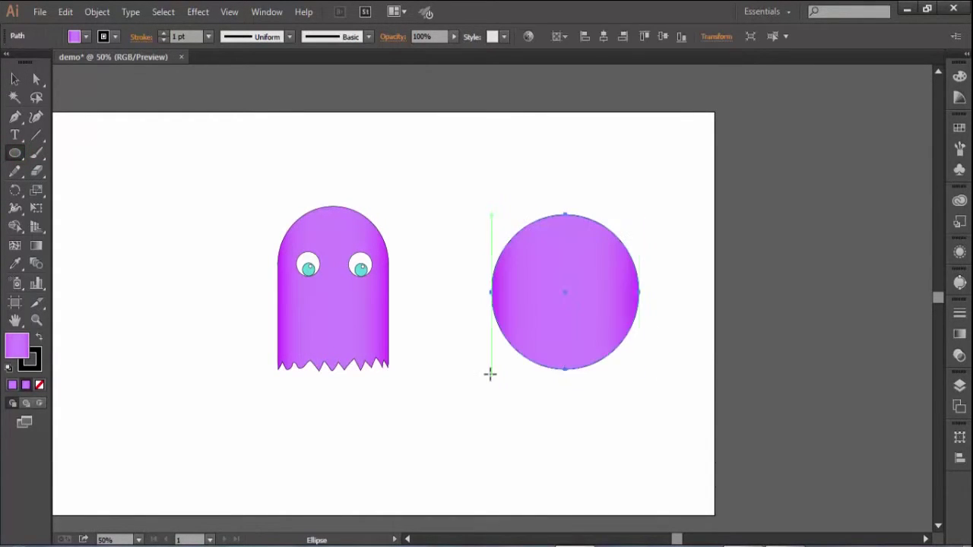
Fill the large circle with the solid yellow-green colour D6E233 and deselect it.
alt+scroll(659, 350, up, 1)
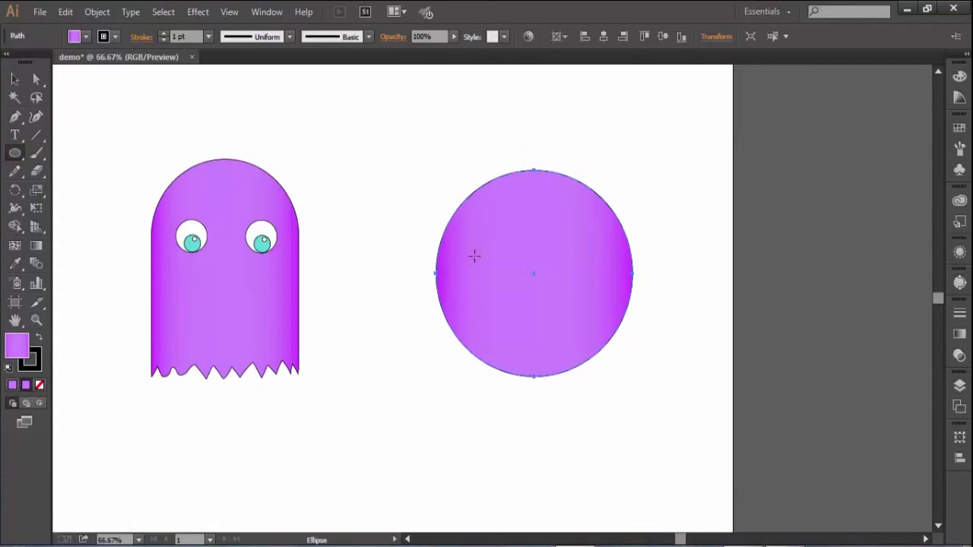
double_click(18, 348)
click(602, 326)
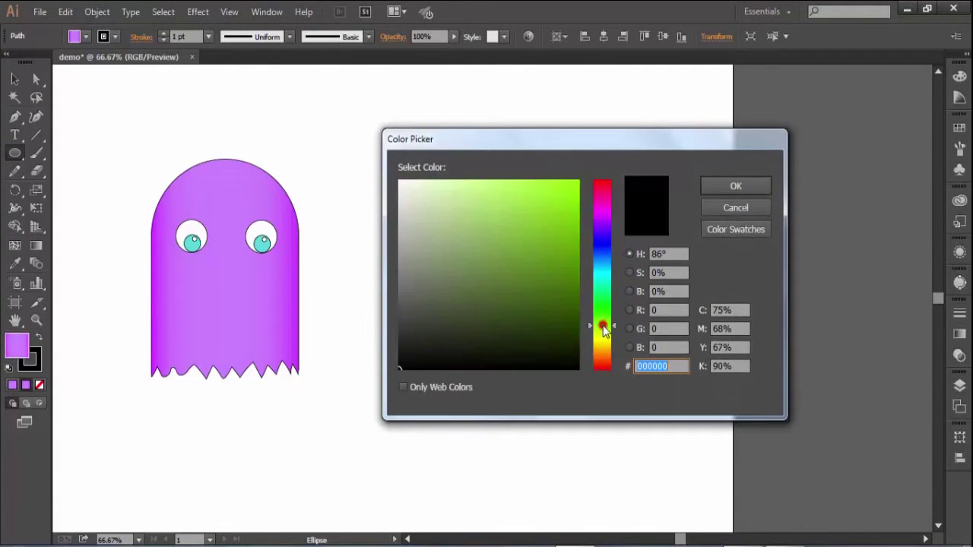
click(602, 331)
click(602, 335)
click(541, 201)
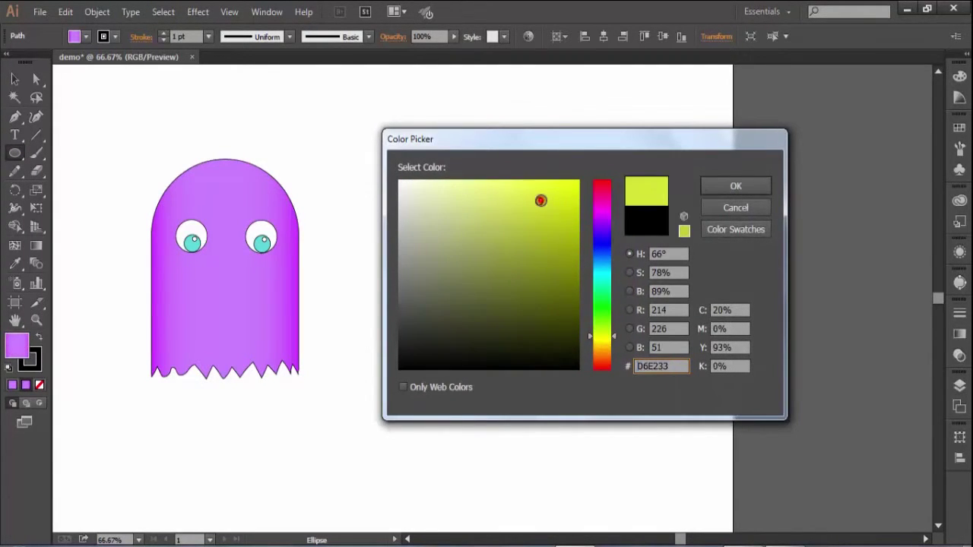
click(735, 186)
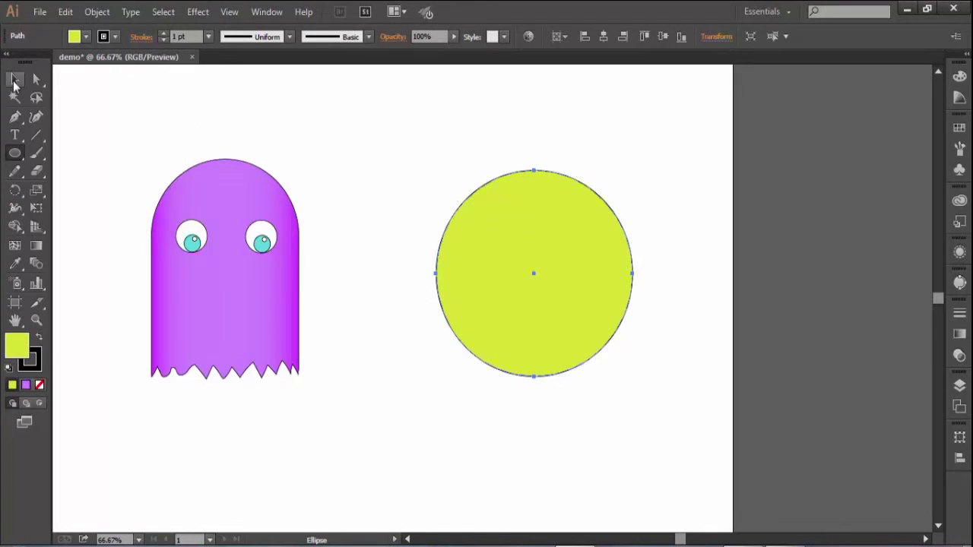
click(14, 81)
click(353, 149)
Try to cut a mouth wedge into the circle's left side by drawing freehand with the Pencil tool.
scroll(556, 297, up, 1)
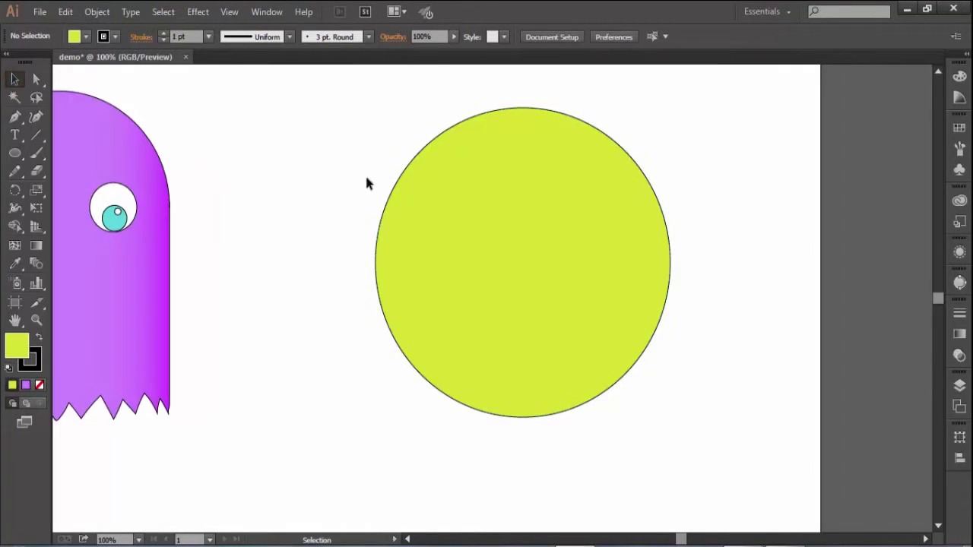
scroll(487, 271, down, 1)
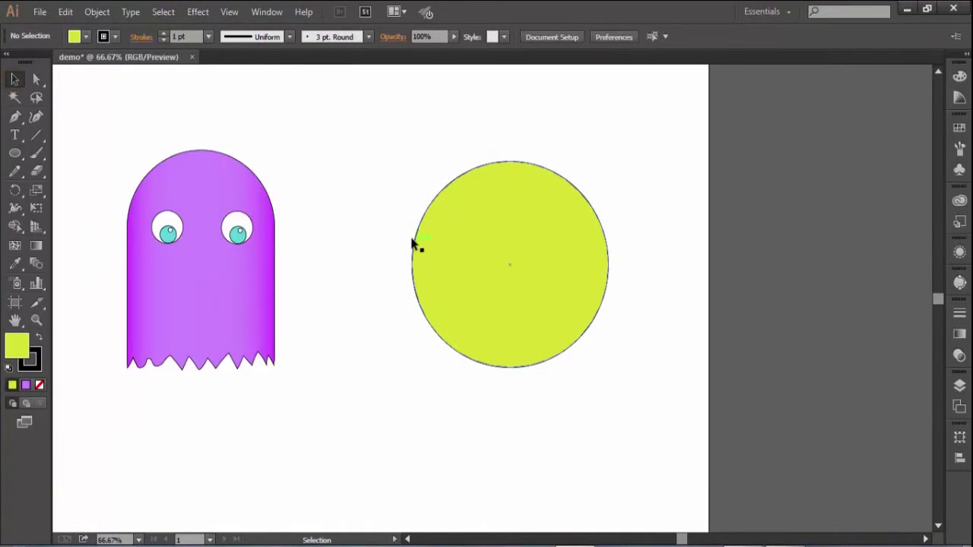
scroll(576, 343, up, 1)
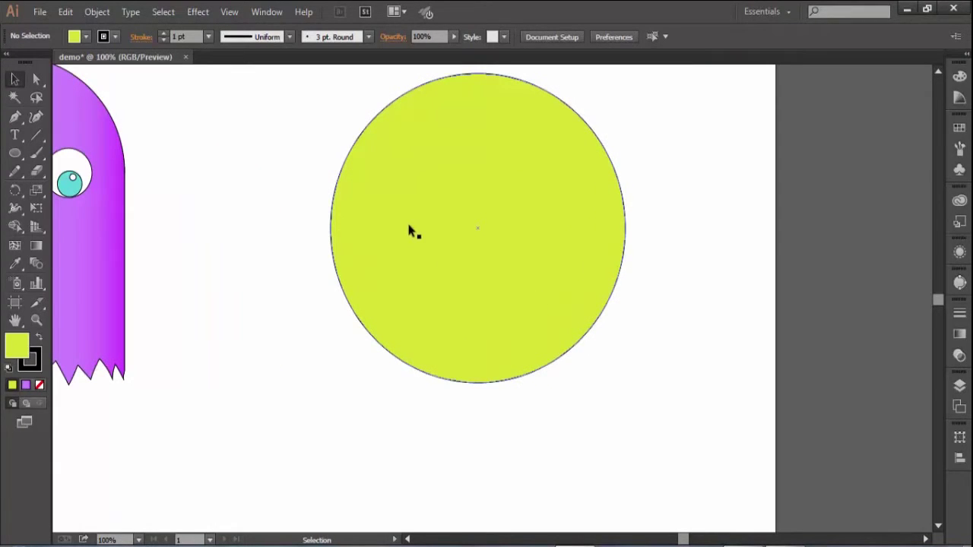
drag(270, 118, 513, 271)
click(15, 171)
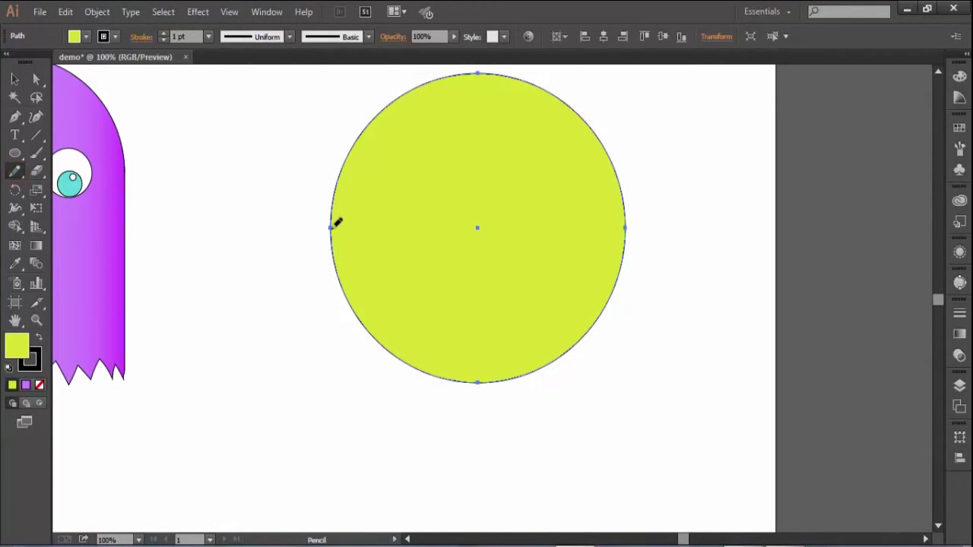
mouse_move(331, 226)
mouse_down()
mouse_move(390, 254)
mouse_move(428, 288)
mouse_up()
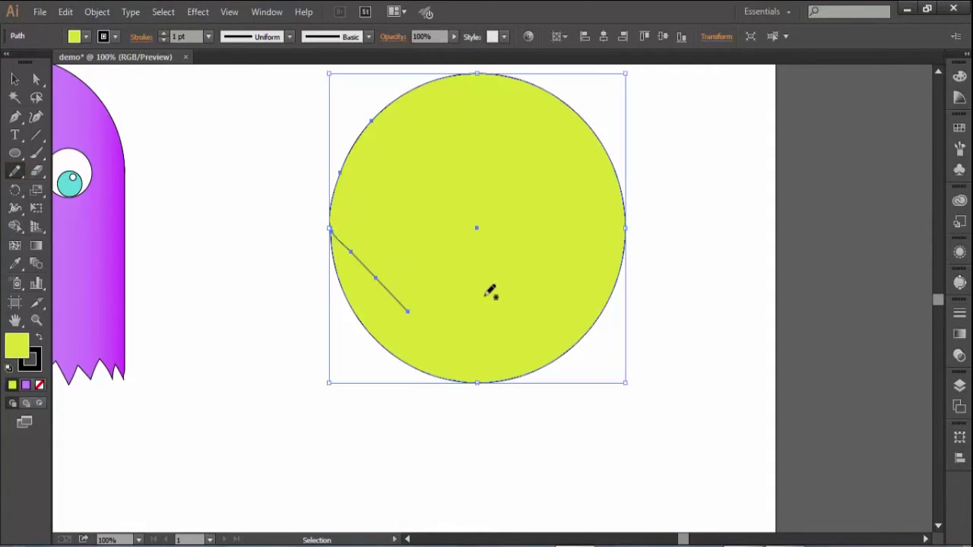
key(ctrl+z)
mouse_move(337, 181)
mouse_down()
mouse_move(438, 243)
mouse_move(331, 284)
mouse_up()
click(15, 79)
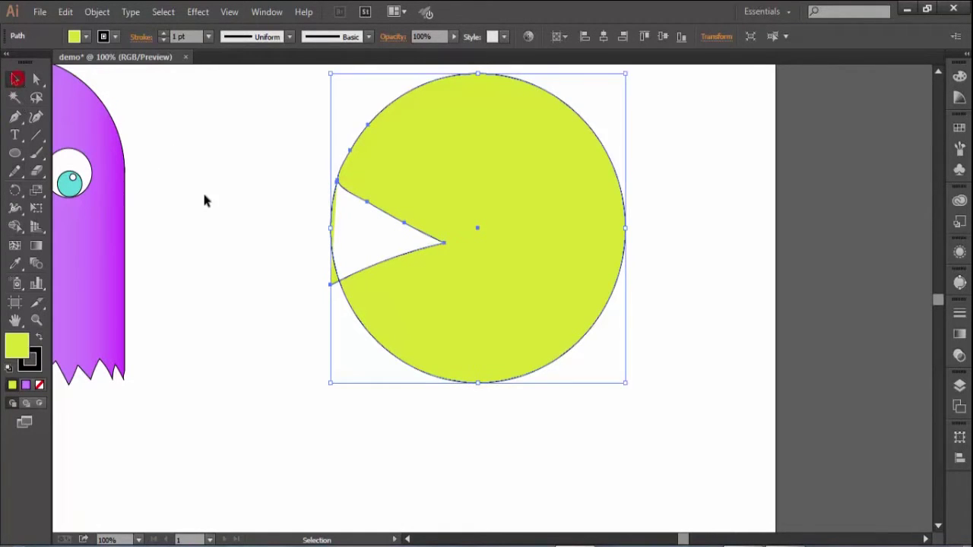
key(ctrl+z)
click(206, 195)
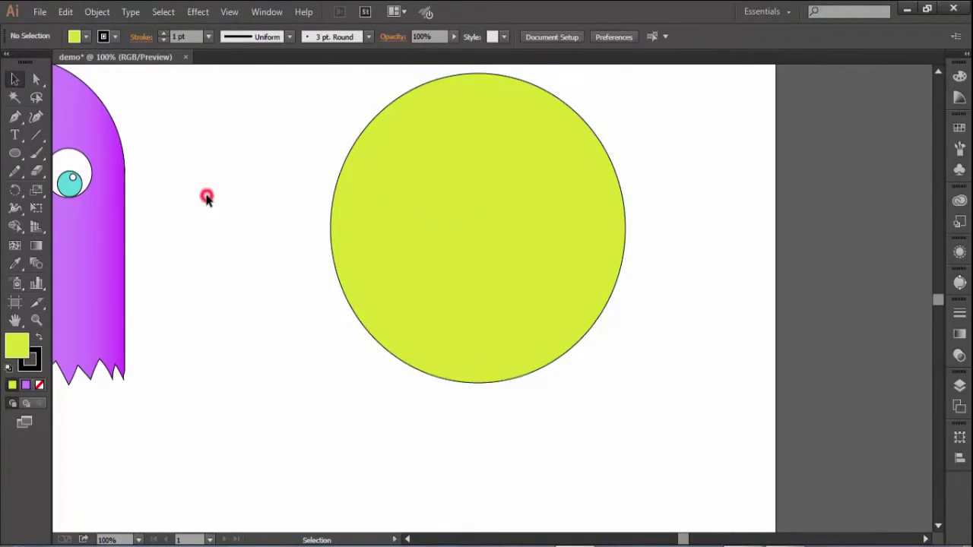
Draw a closed triangle pointing right with the Pen tool and place it over the circle's left edge as a mouth.
scroll(206, 196, down, 1)
click(14, 116)
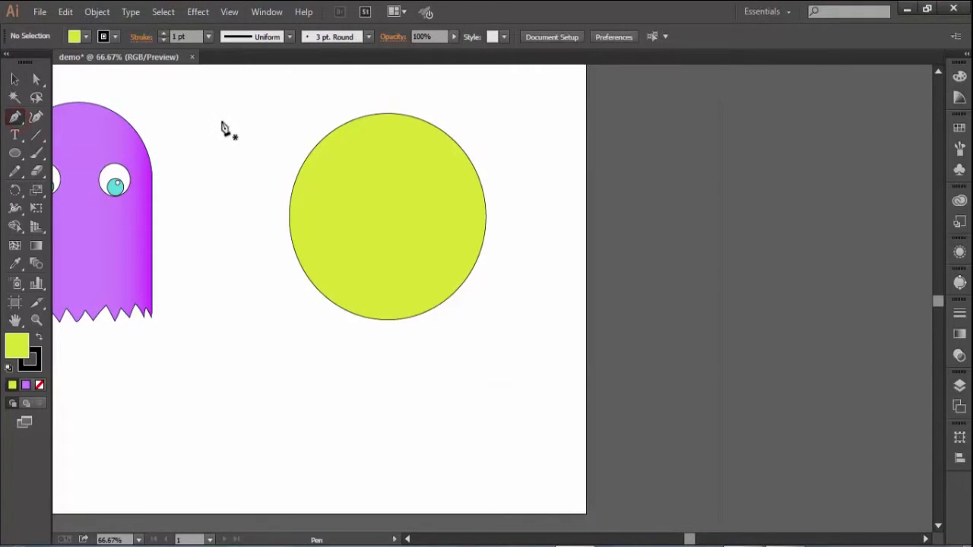
click(214, 114)
click(284, 150)
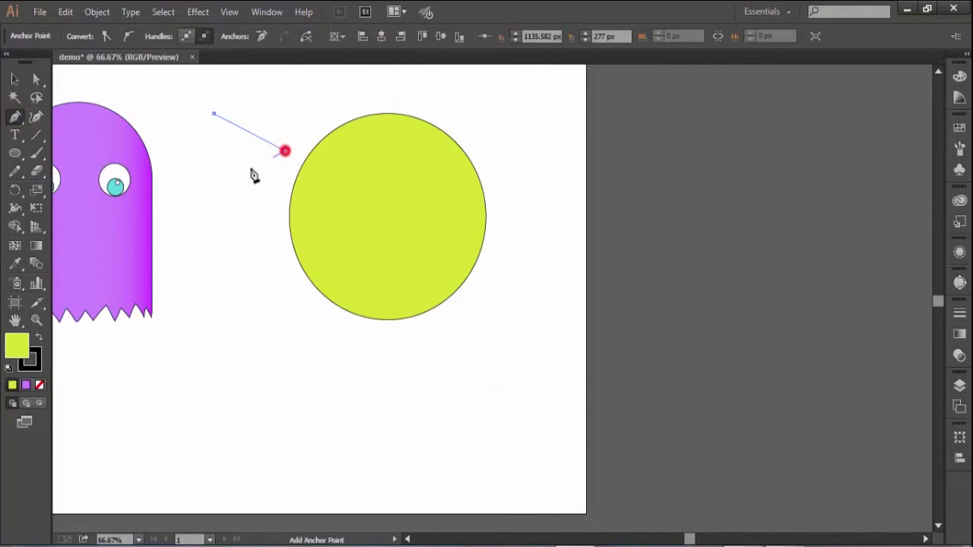
click(213, 183)
click(214, 114)
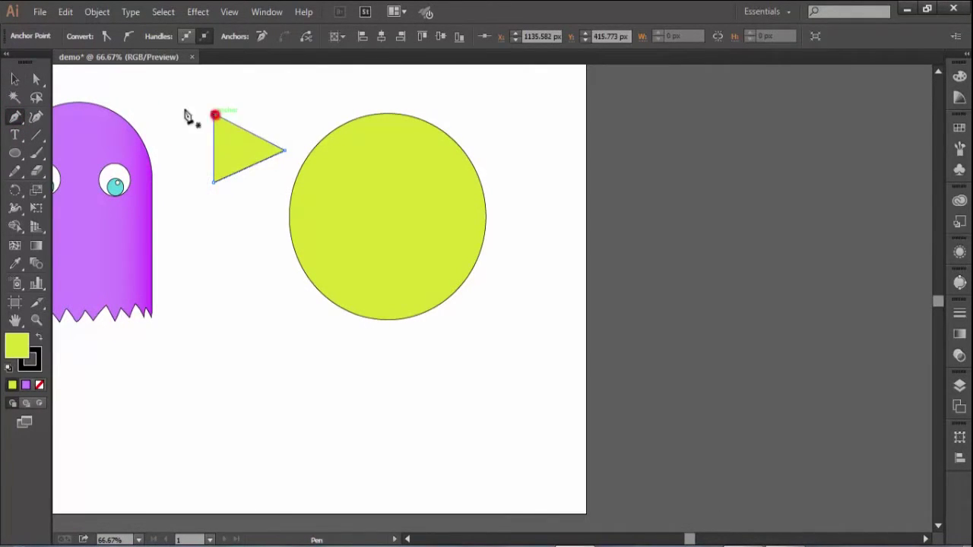
click(14, 79)
click(176, 100)
drag(250, 147, 326, 226)
click(272, 330)
Subtract the triangle from the circle with the Shape Builder, removing both the overlap and the leftover sliver outside the circle.
scroll(354, 225, up, 1)
key(space)
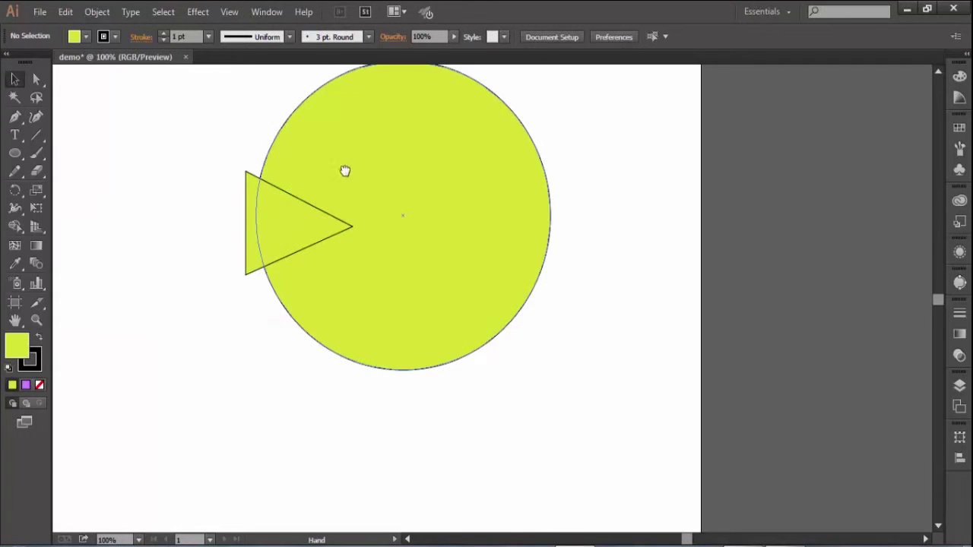
drag(344, 171, 332, 189)
drag(158, 123, 451, 348)
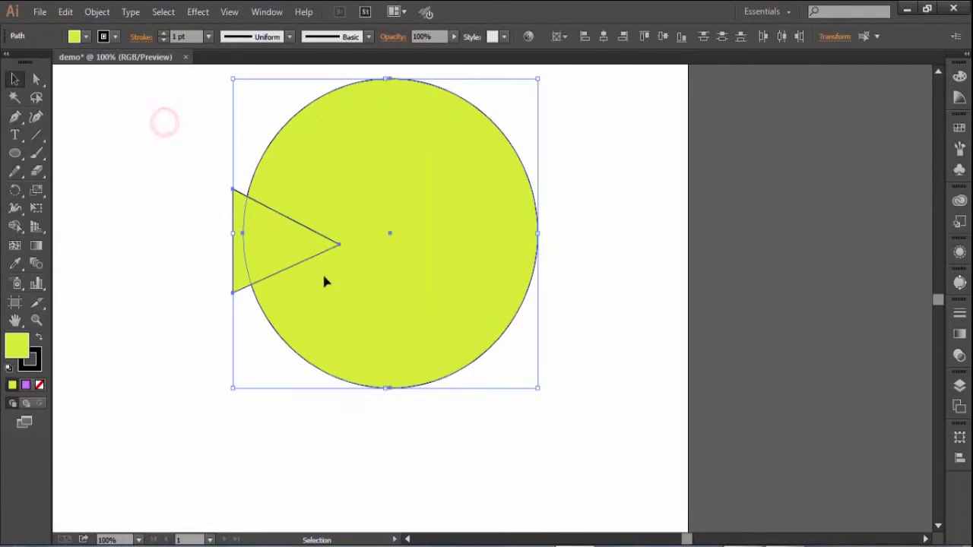
click(15, 228)
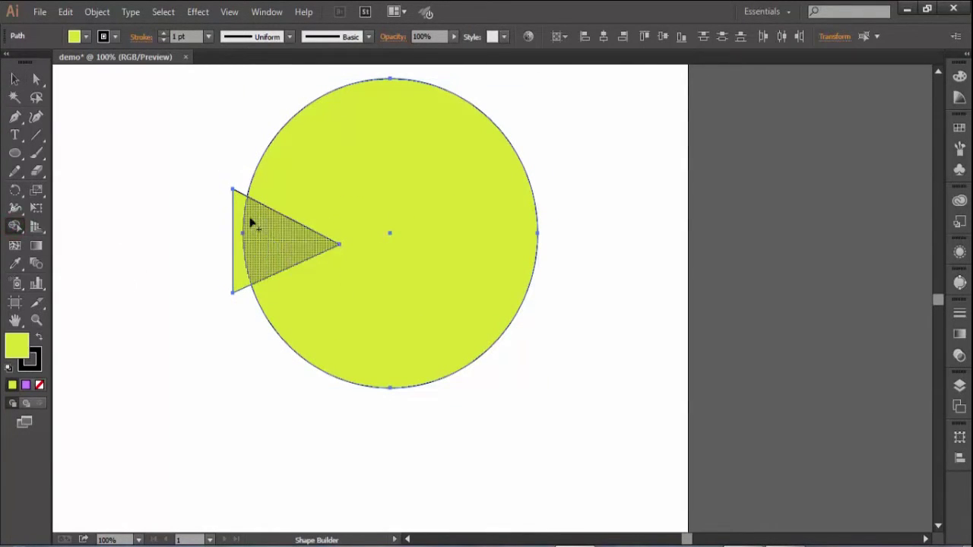
key(alt)
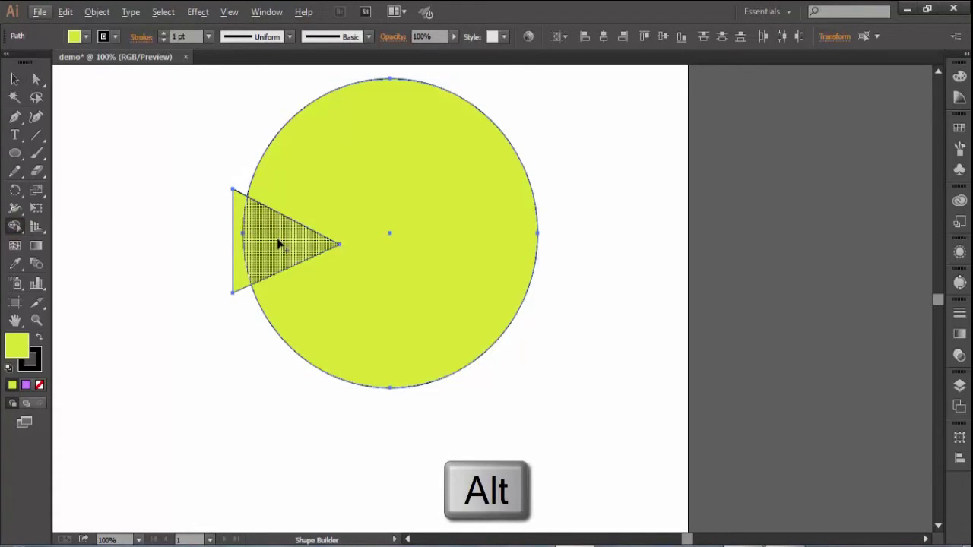
alt+click(278, 242)
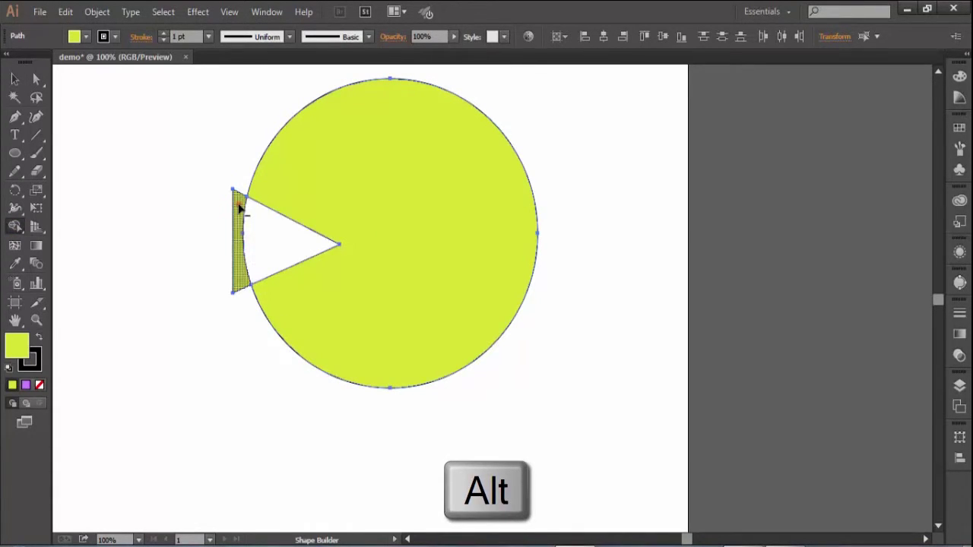
alt+click(238, 206)
click(14, 79)
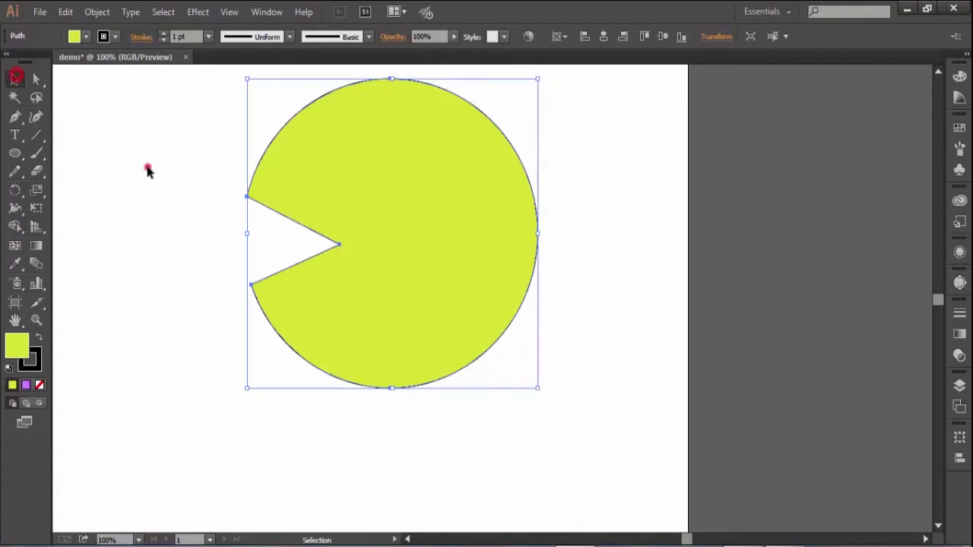
click(148, 169)
Draw a small circle as an eye above the mouth of the yellow-green character.
scroll(149, 169, down, 1)
key(space)
drag(148, 169, 293, 275)
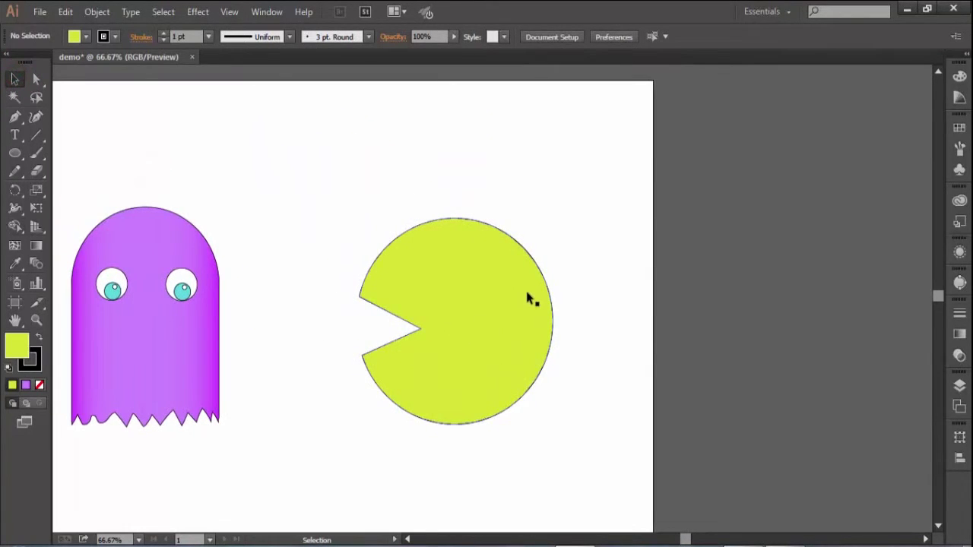
scroll(528, 288, up, 1)
click(15, 153)
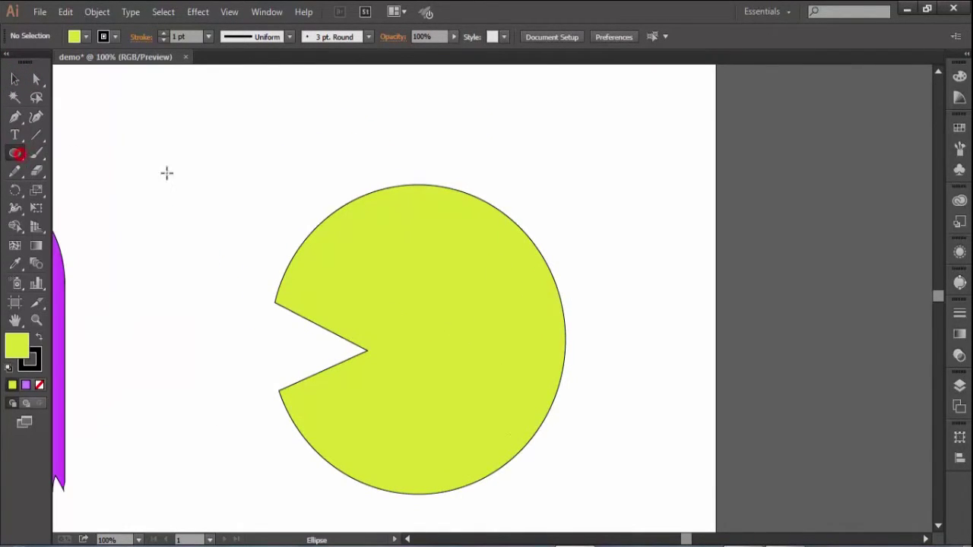
drag(366, 229, 395, 259)
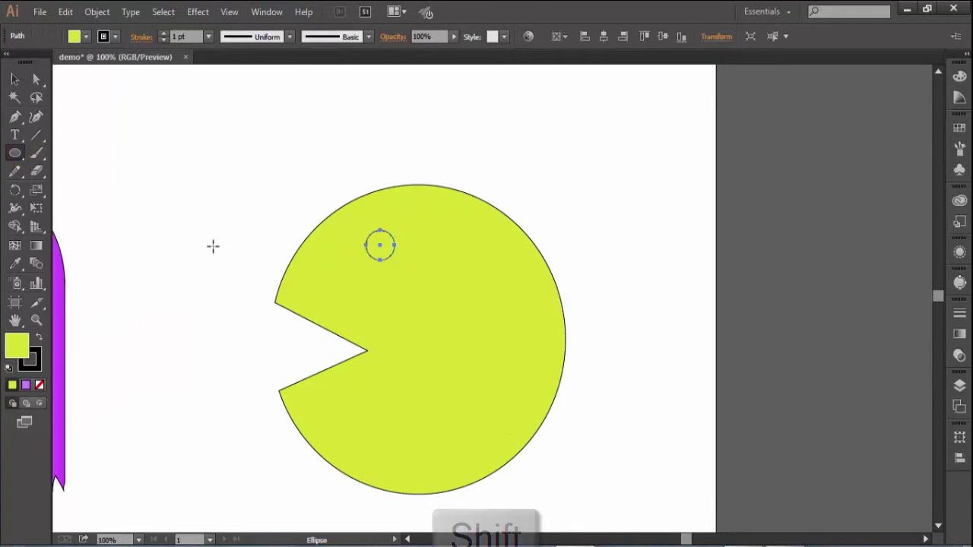
Fill the small eye circle with a near-black colour and deselect it.
double_click(19, 348)
drag(482, 295, 414, 345)
click(718, 186)
click(248, 152)
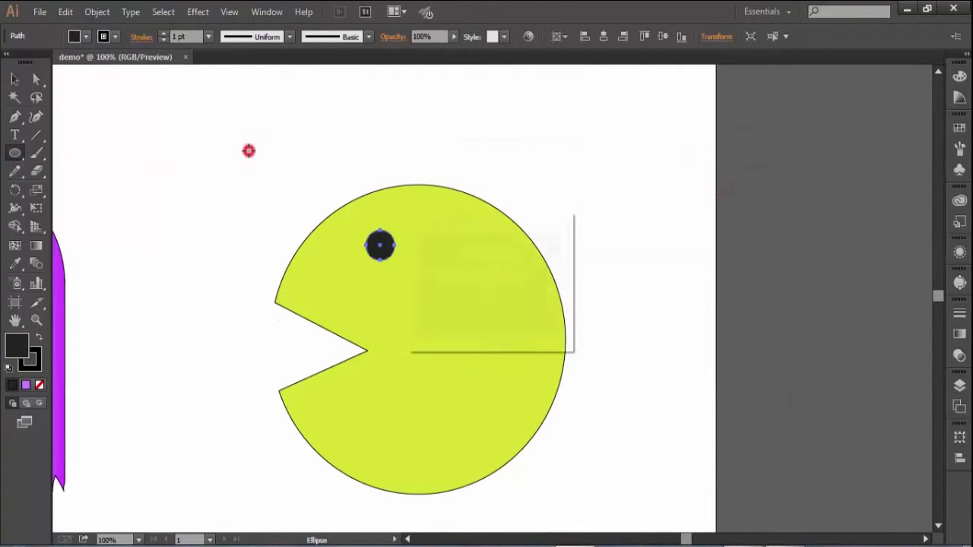
click(521, 306)
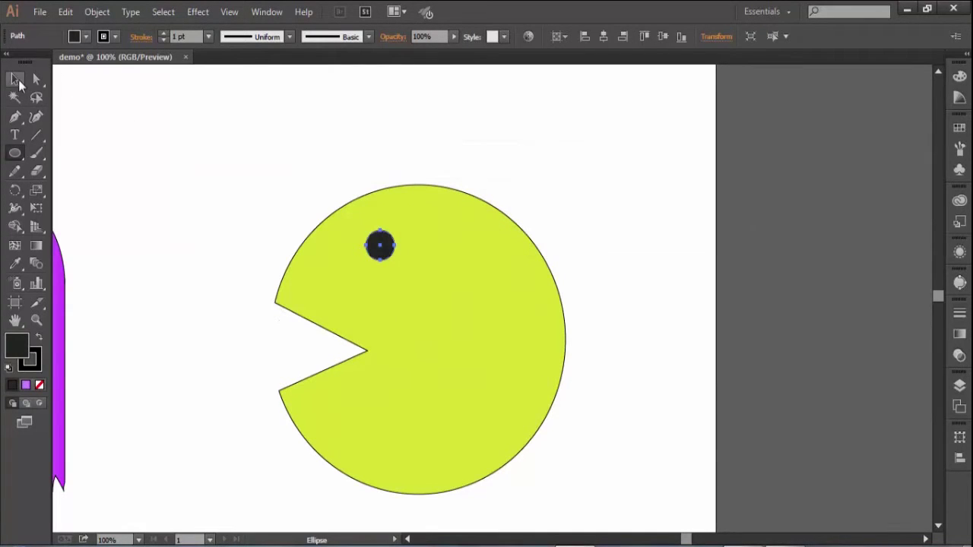
click(14, 79)
click(225, 166)
Remove the stroke from the dark eye circle, setting it to None, and deselect it.
click(391, 244)
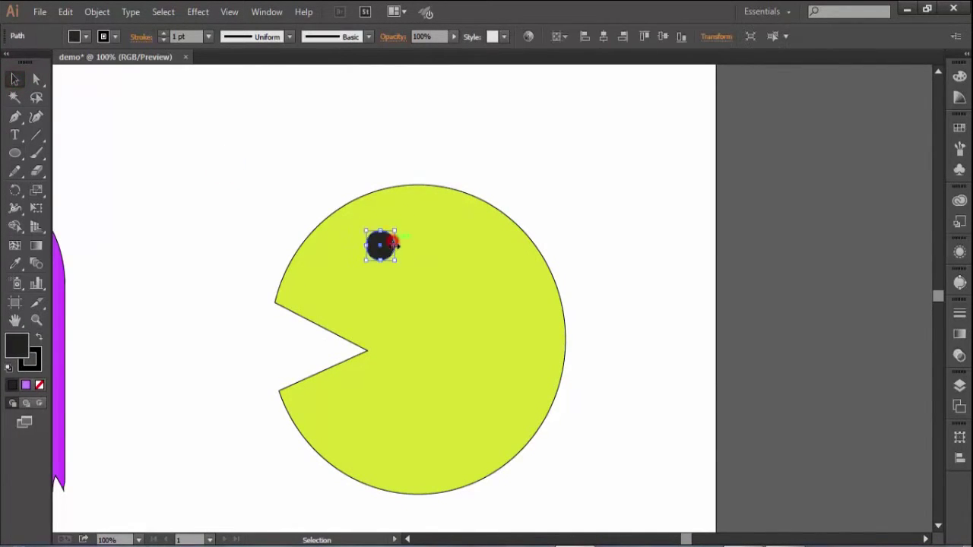
scroll(419, 283, up, 5)
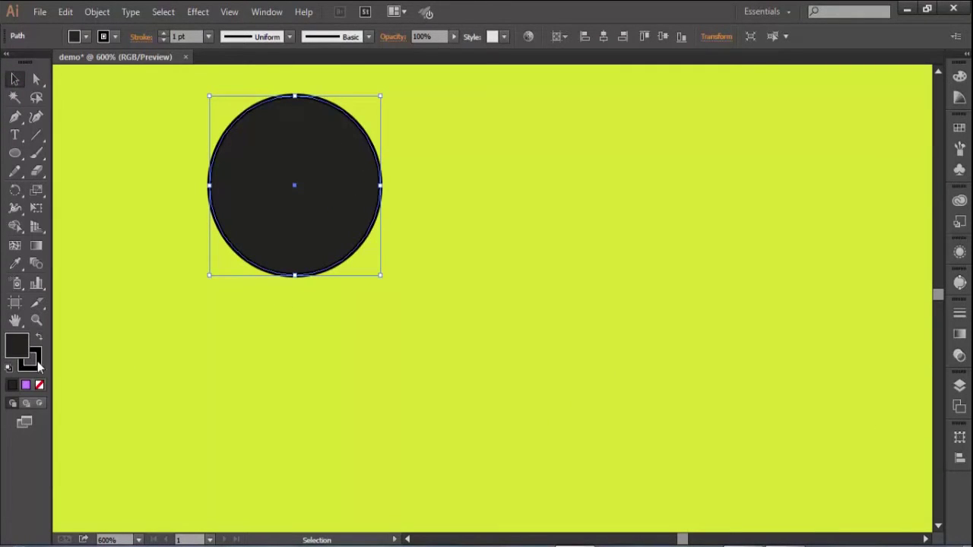
click(39, 368)
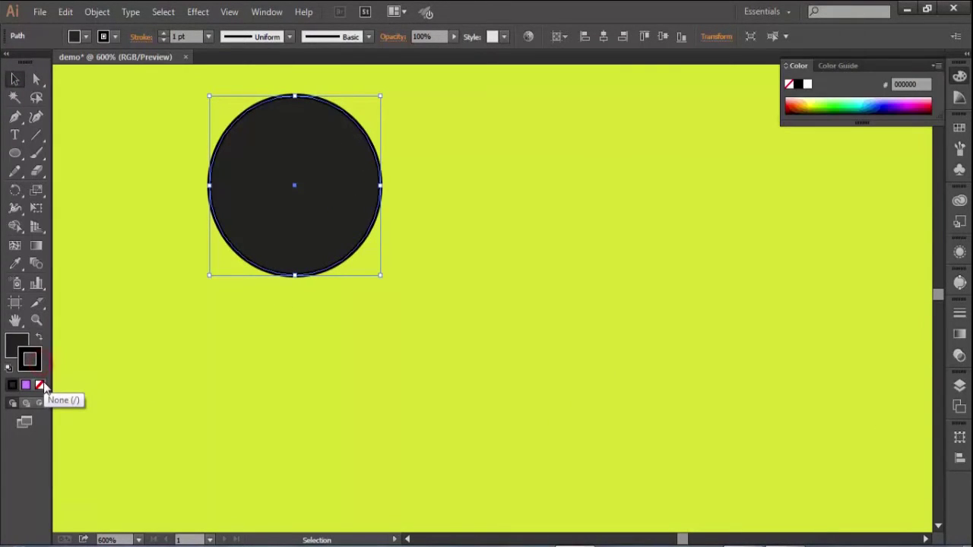
click(41, 386)
scroll(300, 279, down, 5)
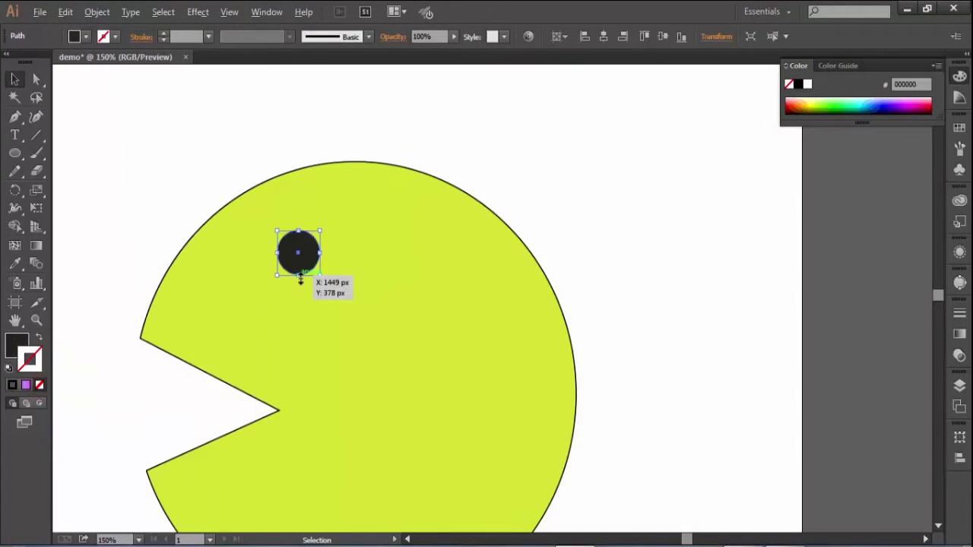
click(536, 216)
Bring up the document's layers and toggle the visibility of Layer 1 off and back on.
scroll(656, 248, down, 1)
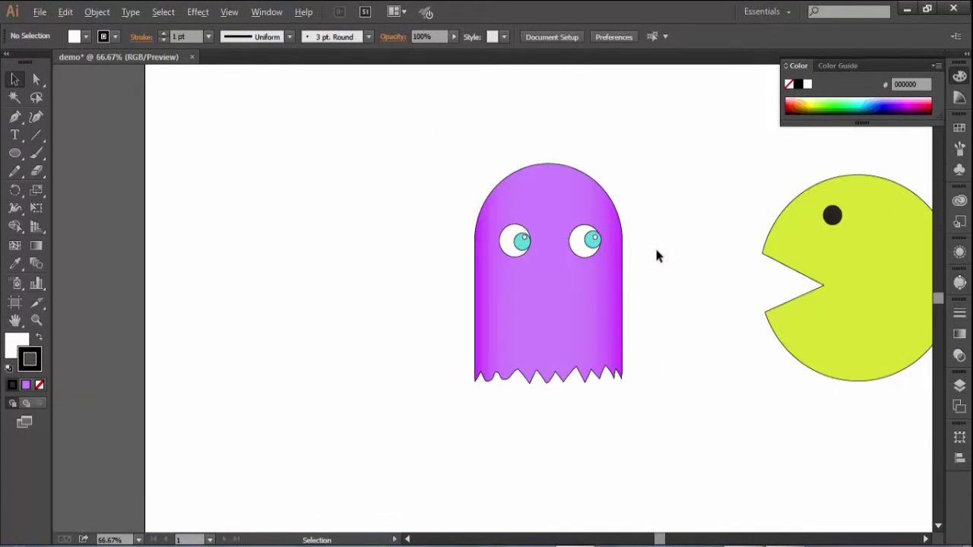
drag(658, 251, 492, 213)
scroll(525, 196, down, 2)
scroll(520, 225, up, 1)
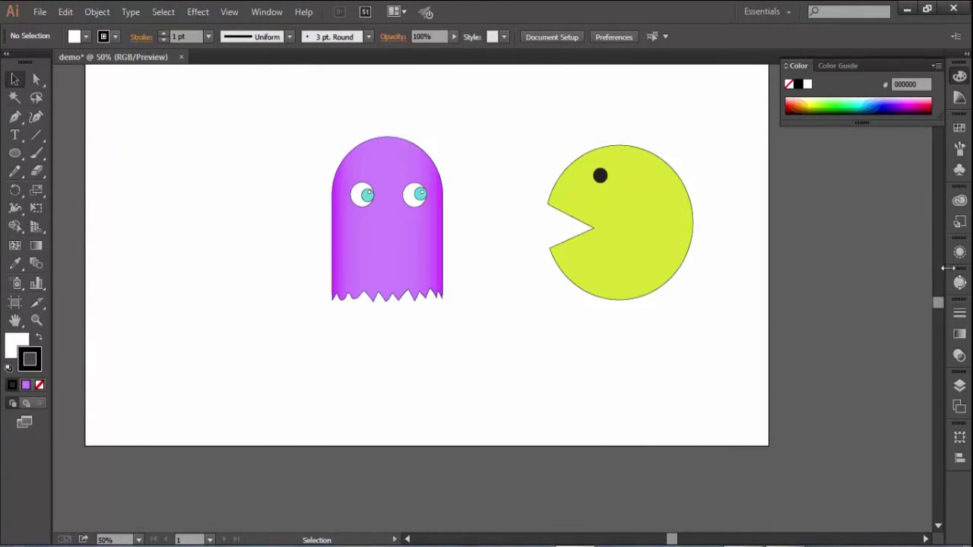
click(261, 13)
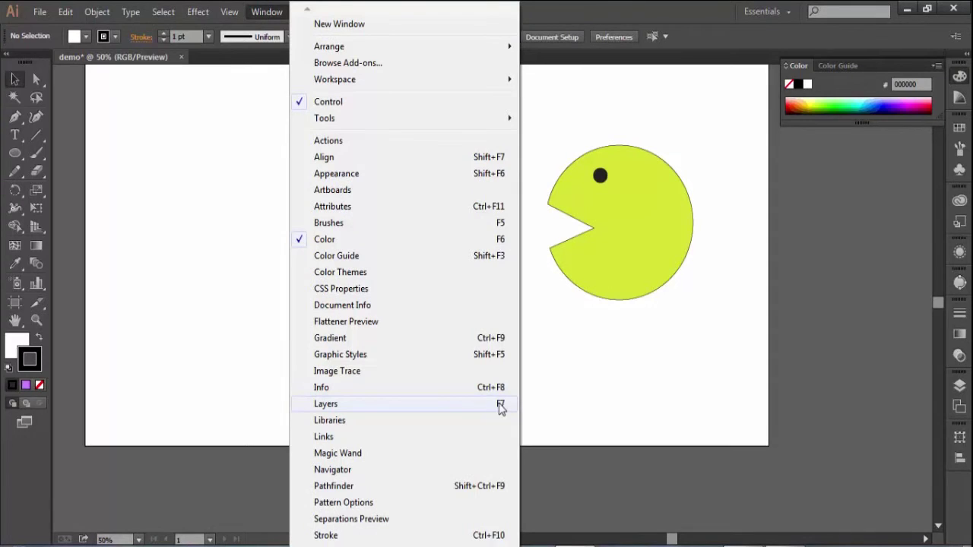
click(960, 387)
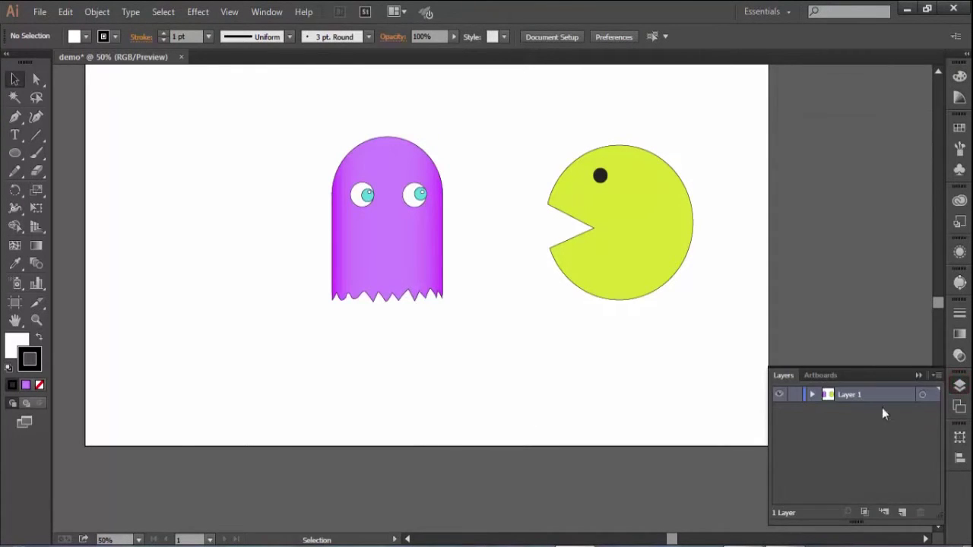
click(779, 395)
click(779, 394)
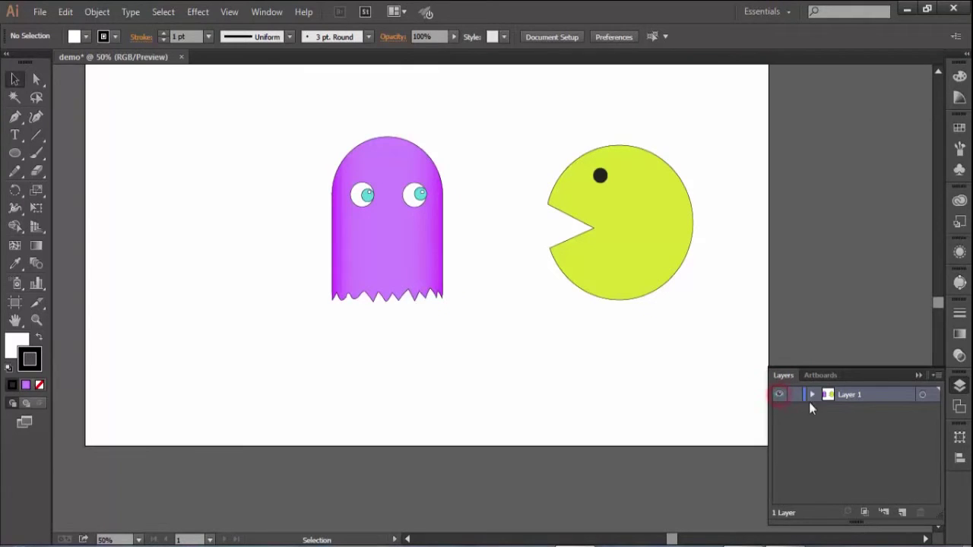
Create a new layer above Layer 1 and name it packman.
click(902, 513)
double_click(862, 394)
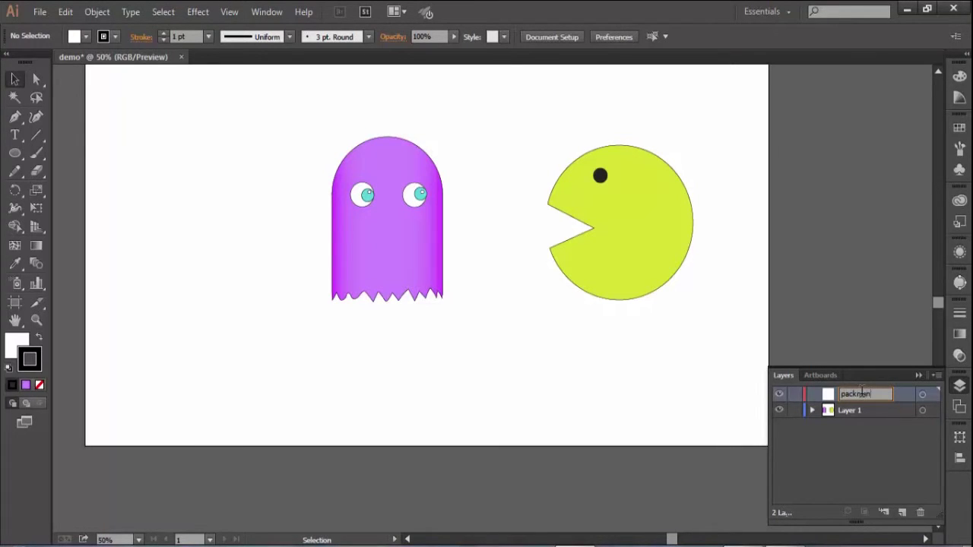
text(packman)
key(Return)
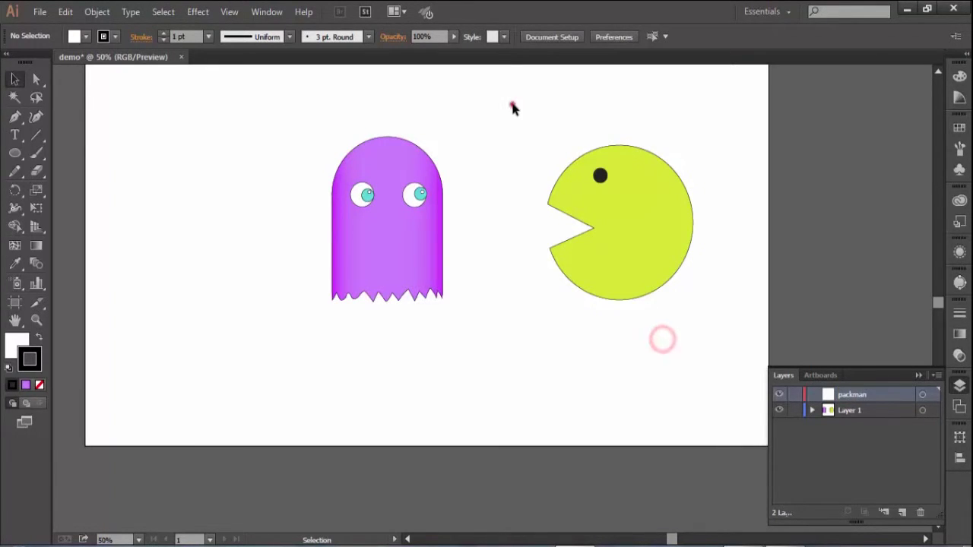
Move the yellow-green character and its eye from Layer 1 to the packman layer and deselect them.
drag(512, 104, 708, 352)
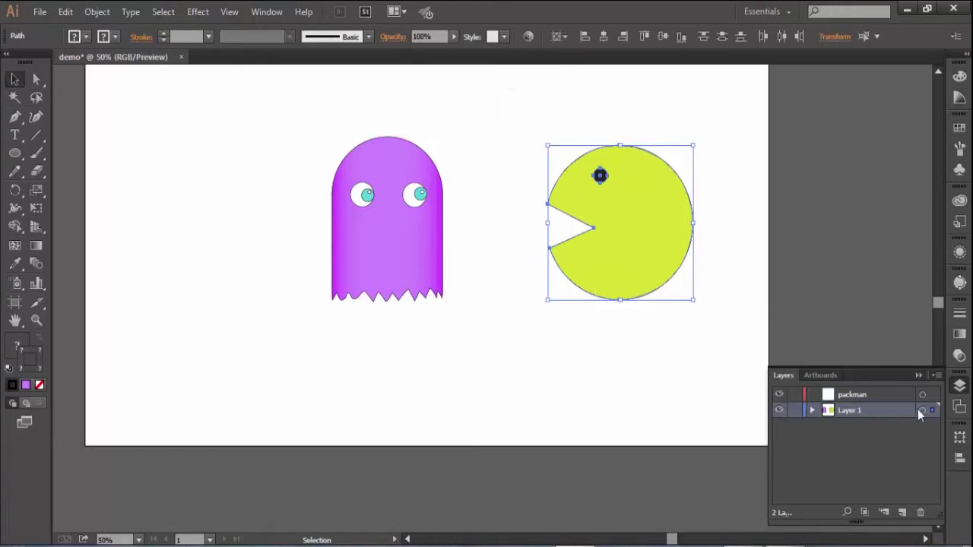
drag(933, 413, 933, 396)
click(656, 385)
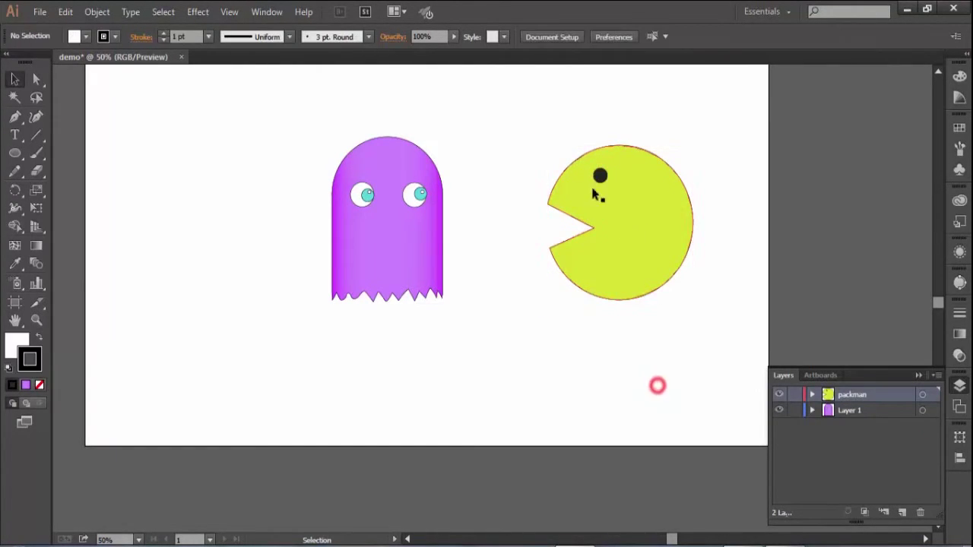
Check the layer contents by hiding and showing the packman layer, then doing the same with Layer 1.
click(780, 395)
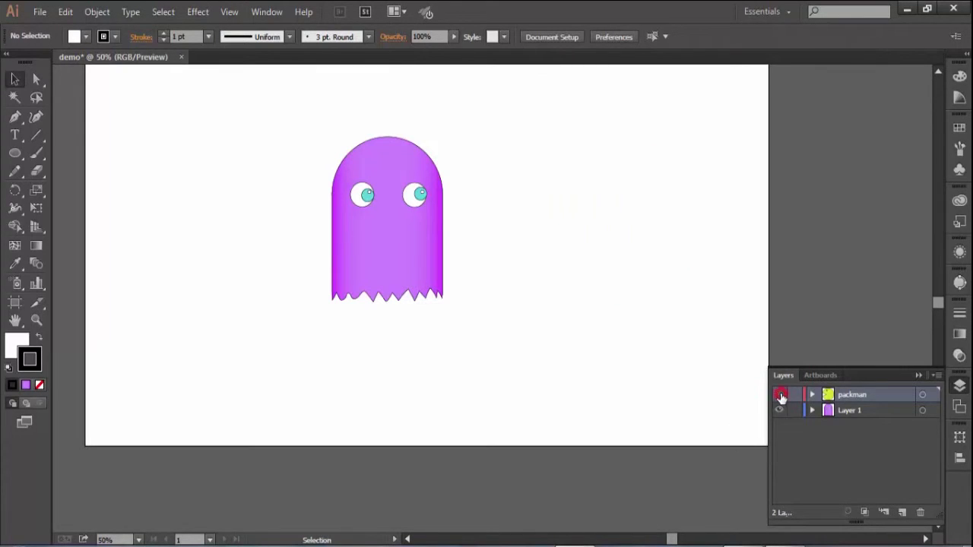
click(780, 394)
click(779, 411)
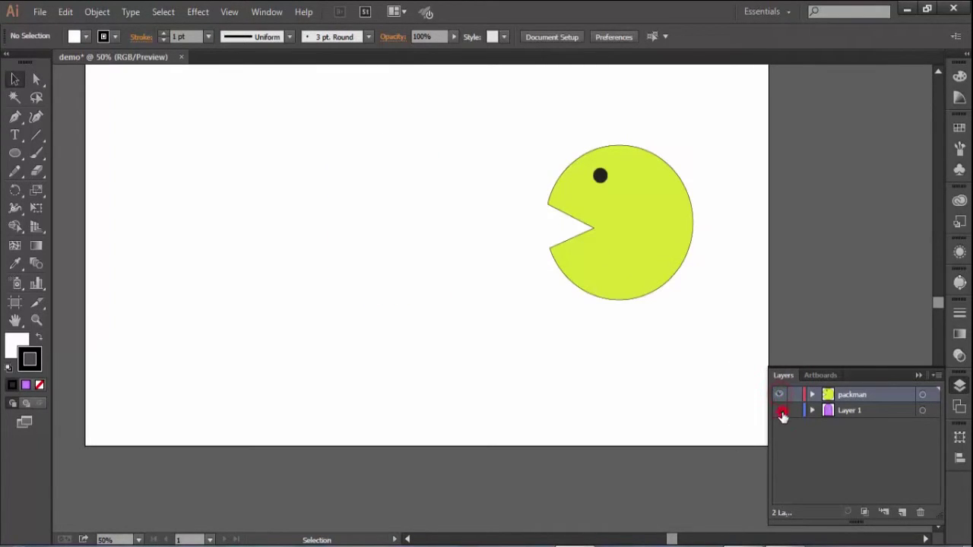
click(780, 412)
click(616, 370)
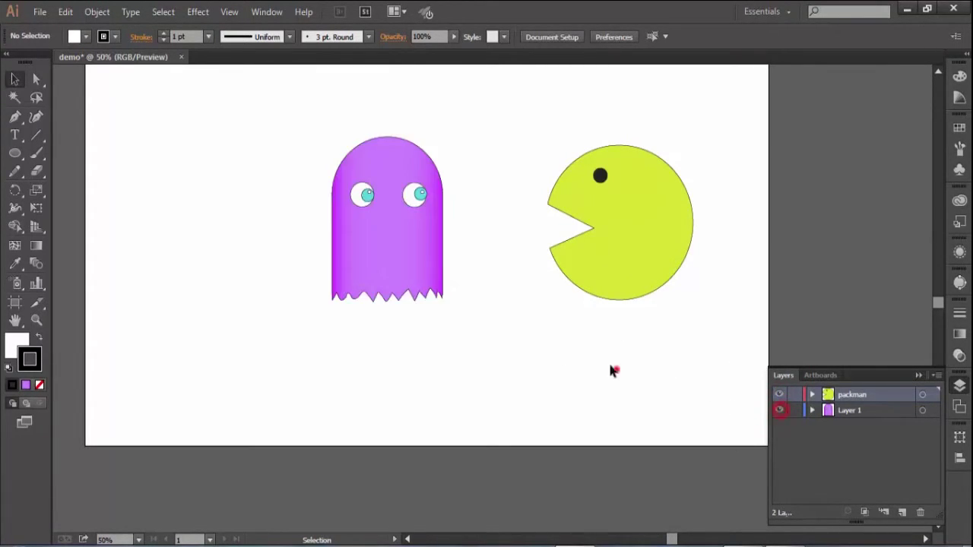
scroll(518, 210, up, 1)
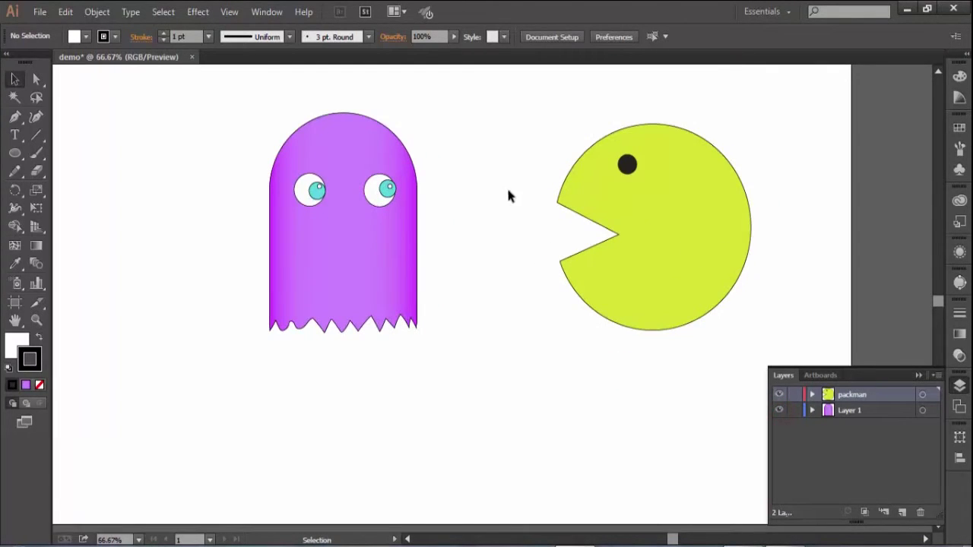
drag(508, 191, 488, 247)
scroll(547, 305, down, 1)
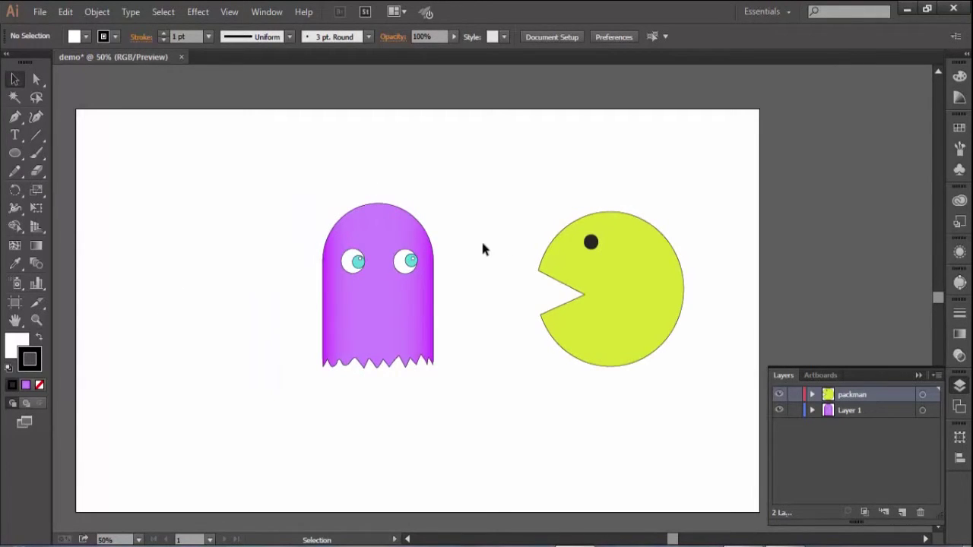
scroll(483, 243, up, 1)
drag(482, 244, 471, 198)
scroll(471, 198, up, 1)
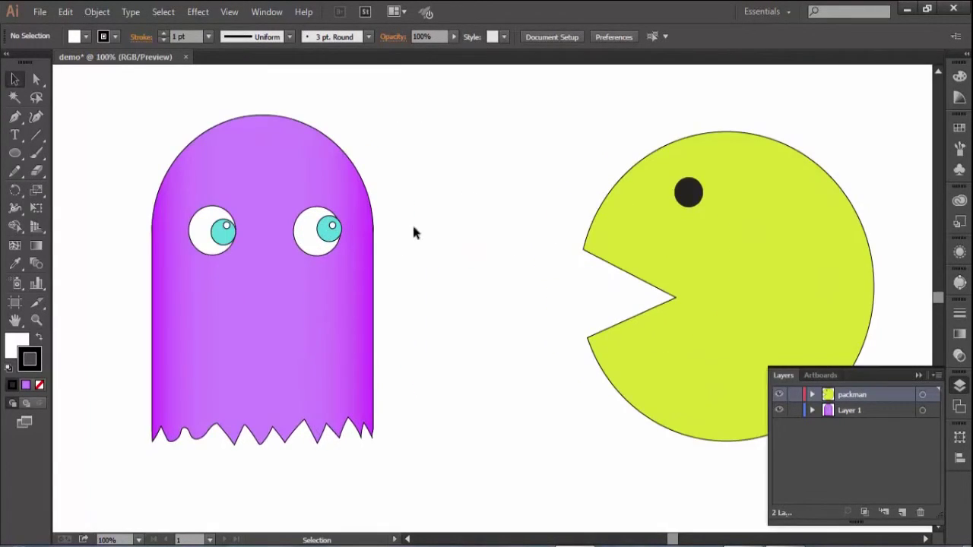
drag(415, 330, 462, 284)
Select the ghost's body and redraw its gradient so that it runs vertically from the head to the ragged hem.
click(317, 313)
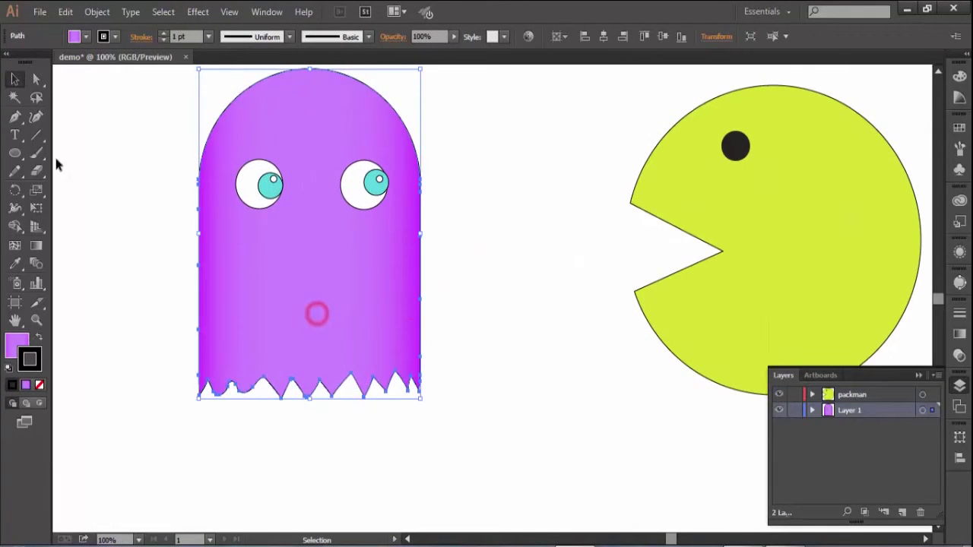
click(36, 248)
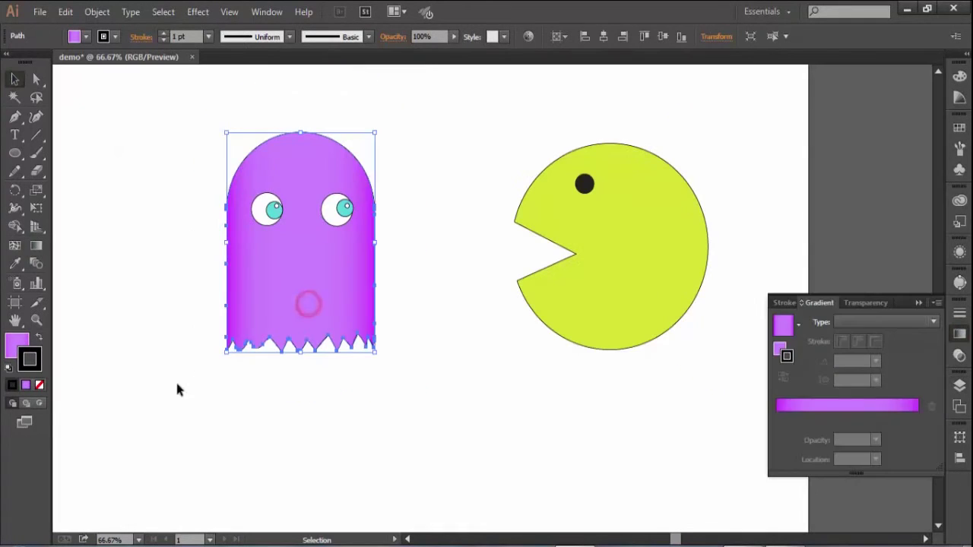
key(v)
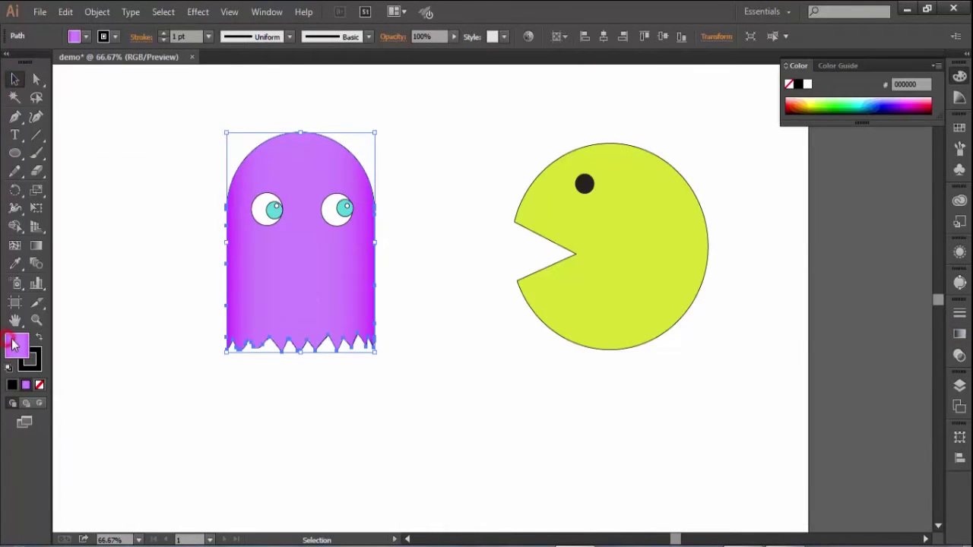
click(35, 245)
scroll(321, 276, up, 1)
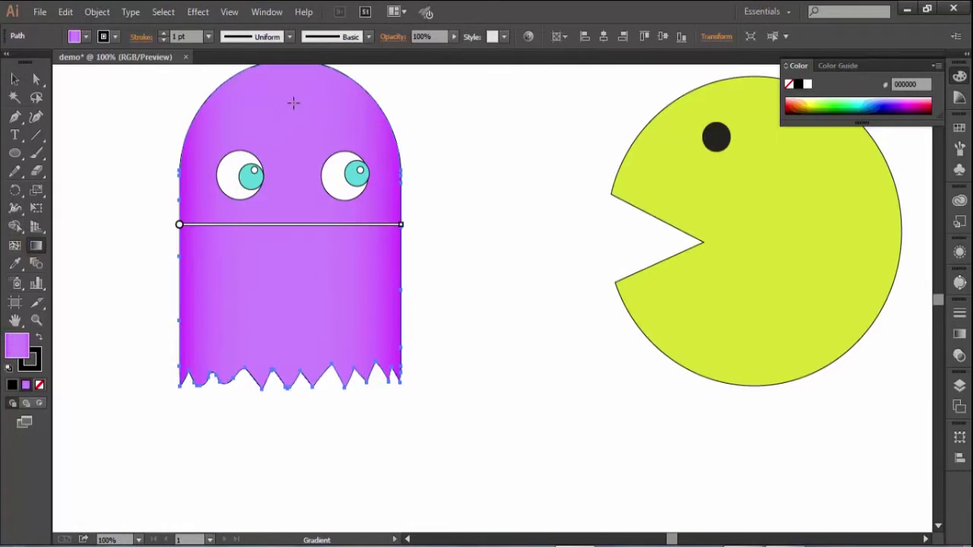
drag(293, 103, 287, 363)
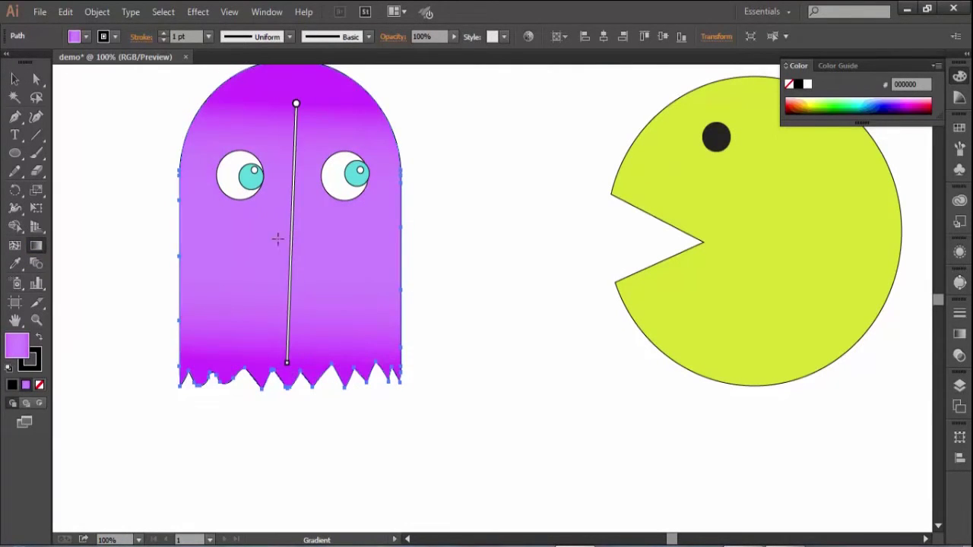
Try the ghost body's gradient horizontally and along both diagonals.
drag(180, 259, 401, 256)
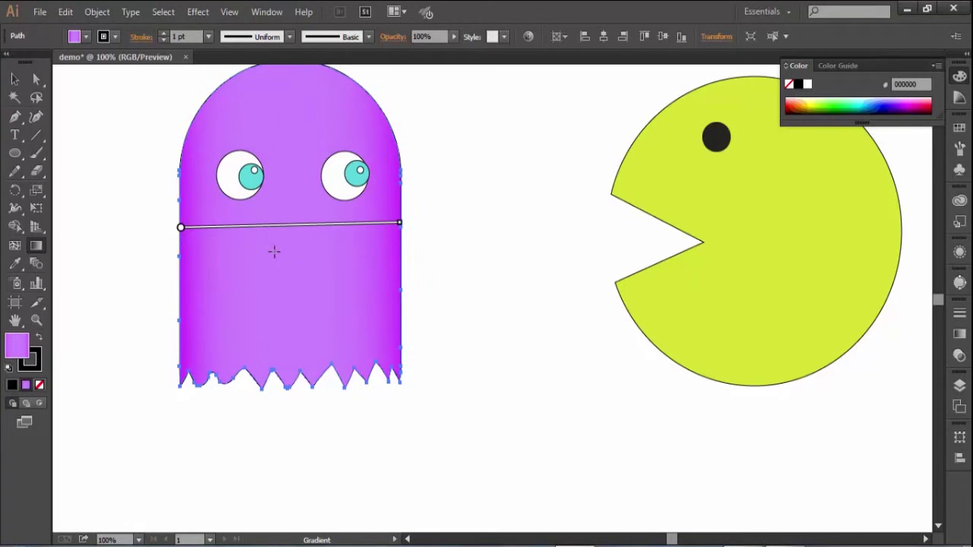
drag(183, 152, 397, 355)
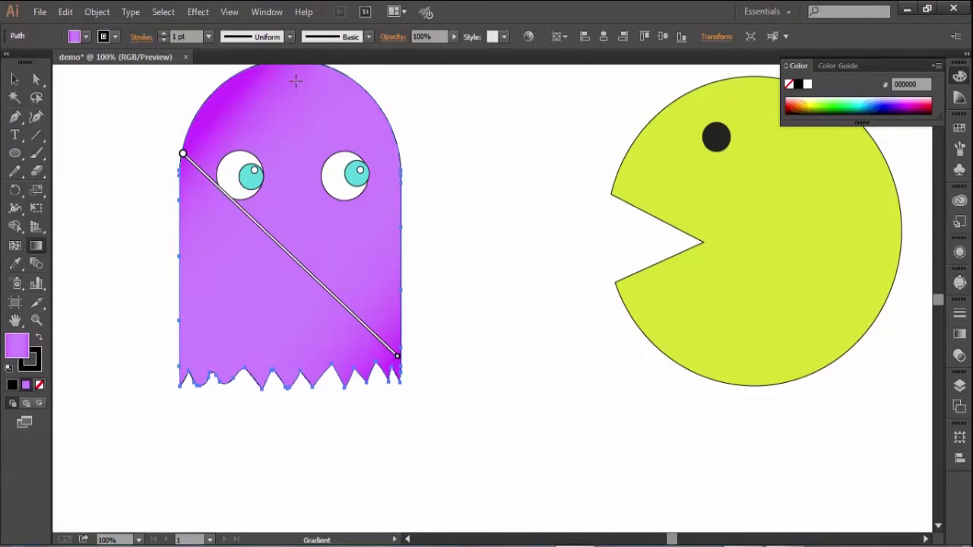
drag(296, 81, 130, 352)
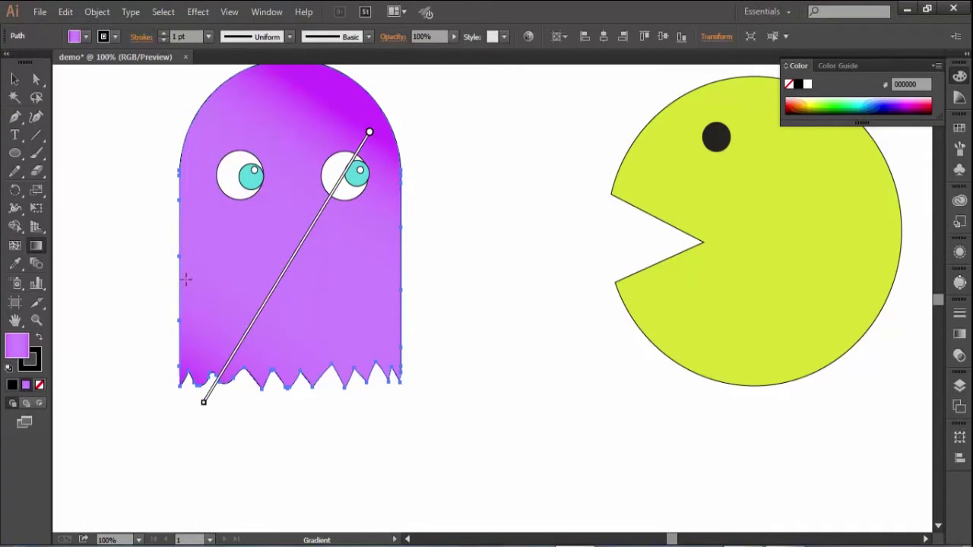
Redraw the ghost body's gradient horizontally from its left side to its right side and deselect the ghost.
drag(177, 277, 402, 279)
click(14, 79)
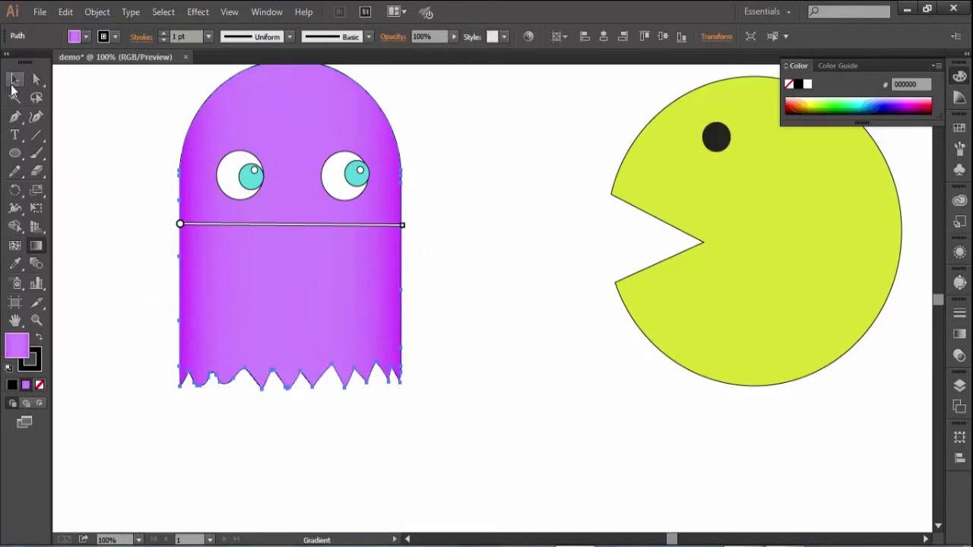
click(73, 140)
Select the lower-left corner anchor point of the ghost's ragged hem with the Direct Selection tool.
scroll(308, 245, down, 1)
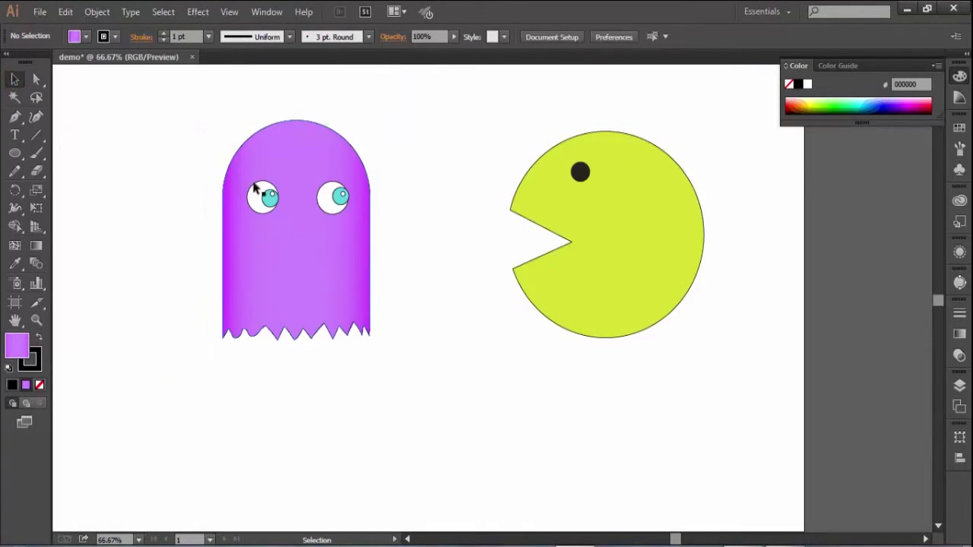
scroll(267, 285, up, 2)
scroll(226, 434, up, 2)
key(space)
drag(173, 417, 284, 344)
scroll(311, 323, up, 1)
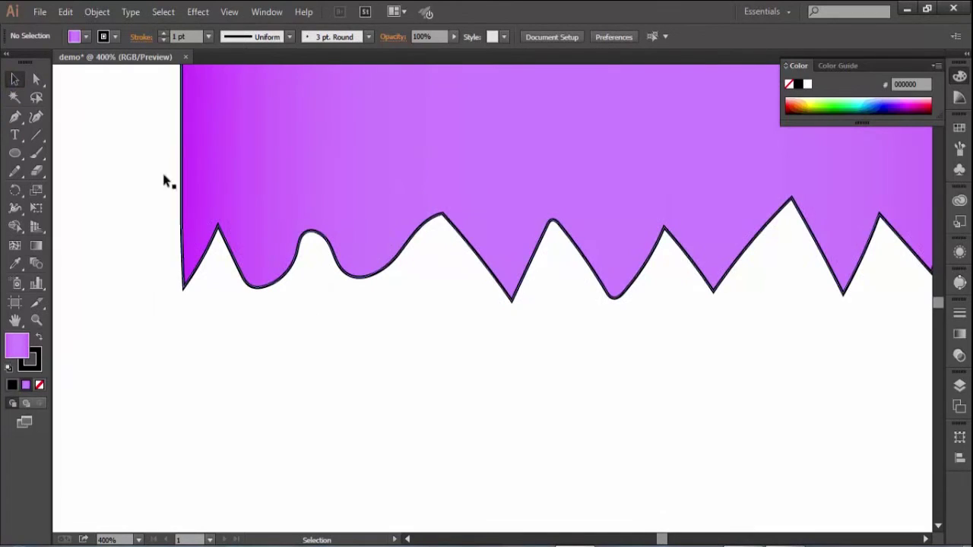
click(36, 79)
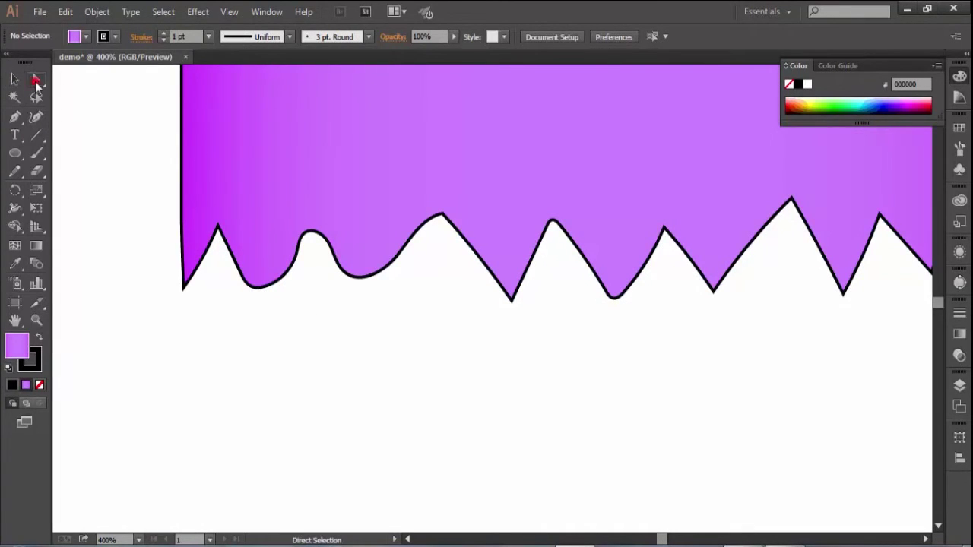
click(185, 288)
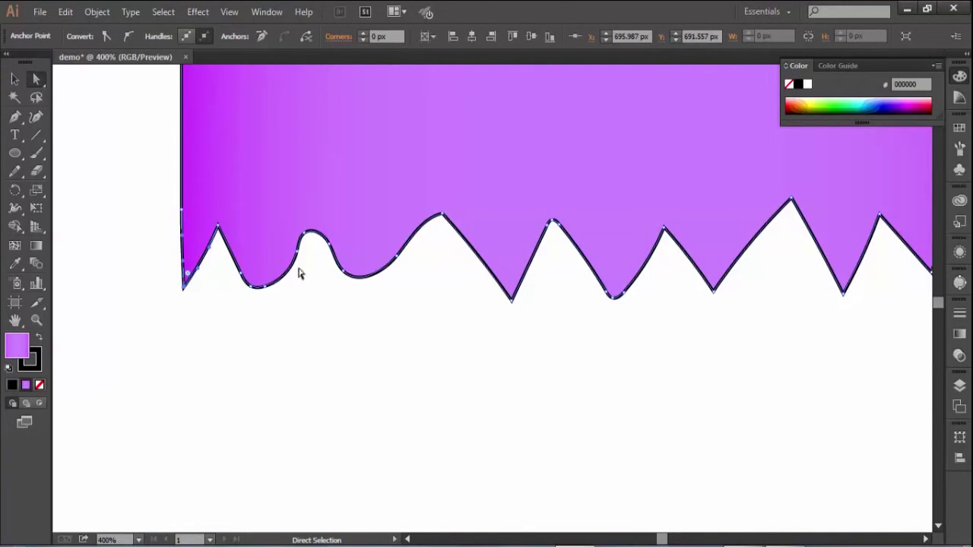
Reshape the first rounded tooth of the ghost's hem by pulling its tip down and straightening its right side with the anchors and handle.
alt+scroll(266, 295, up, 1)
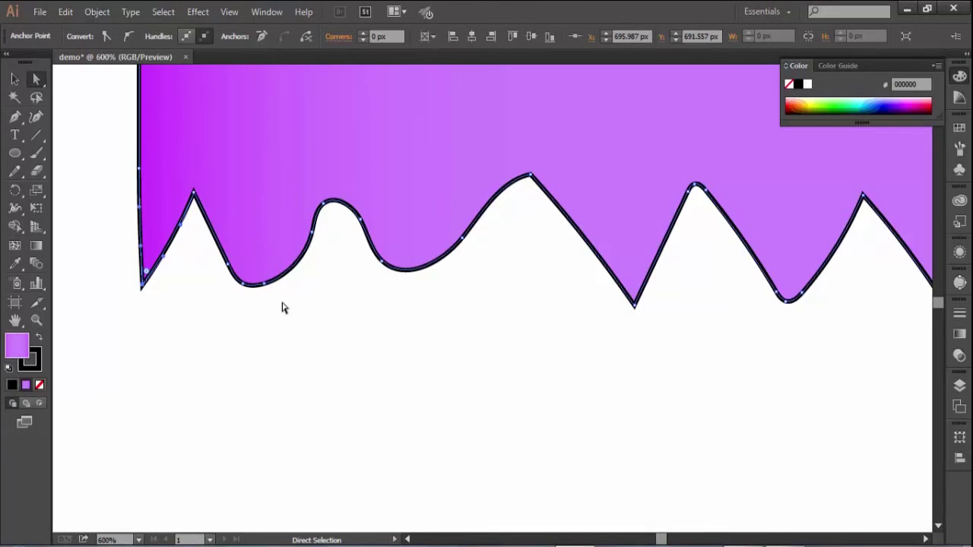
click(242, 285)
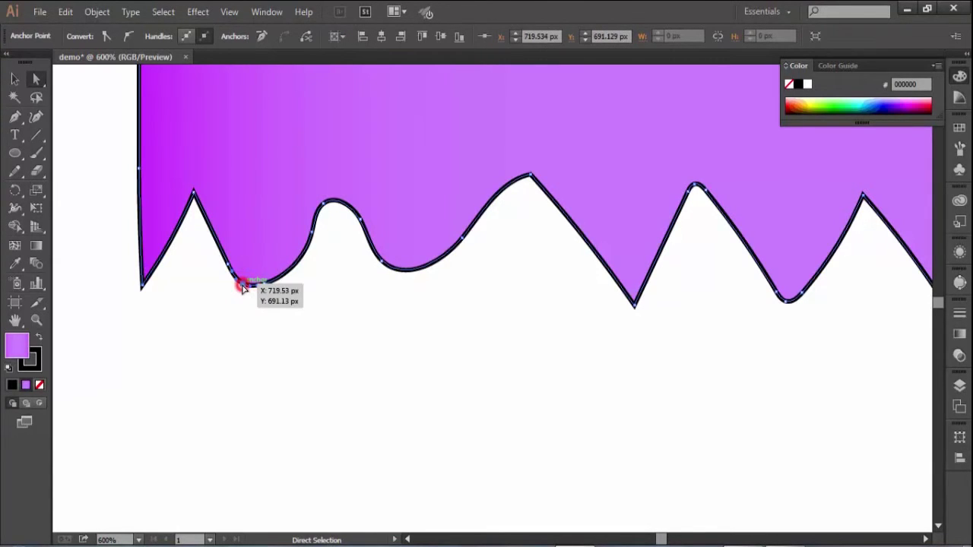
mouse_move(242, 286)
mouse_down()
mouse_move(256, 317)
mouse_move(271, 282)
mouse_move(308, 254)
mouse_up()
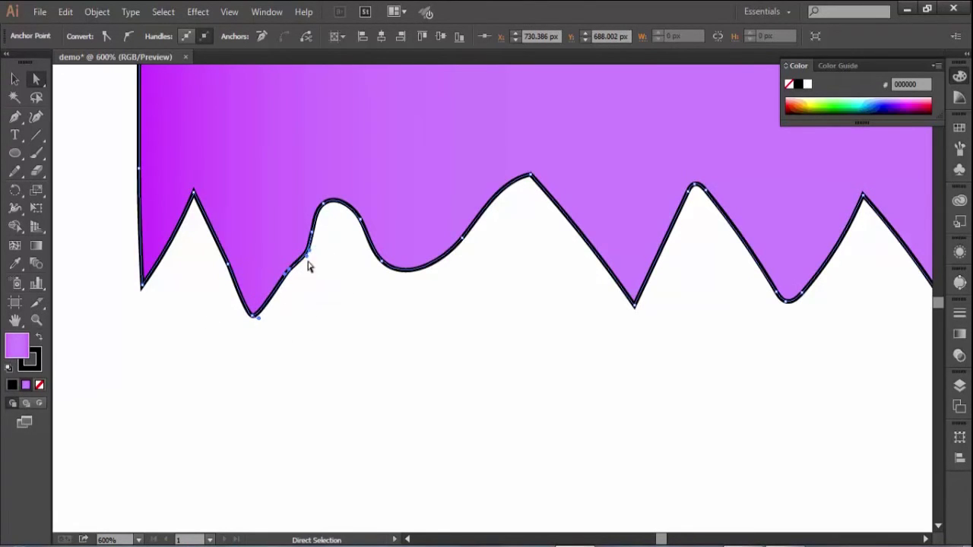
scroll(308, 266, up, 4)
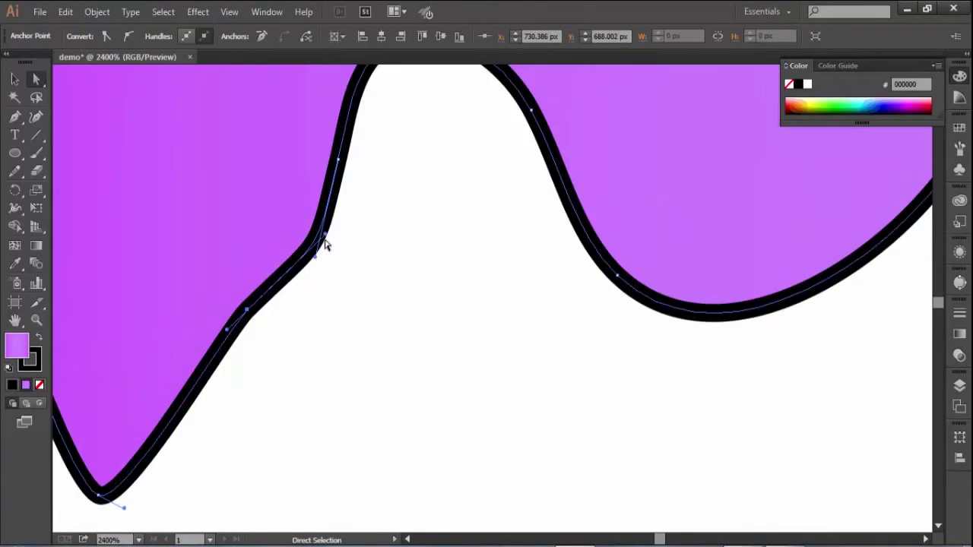
drag(325, 235, 287, 257)
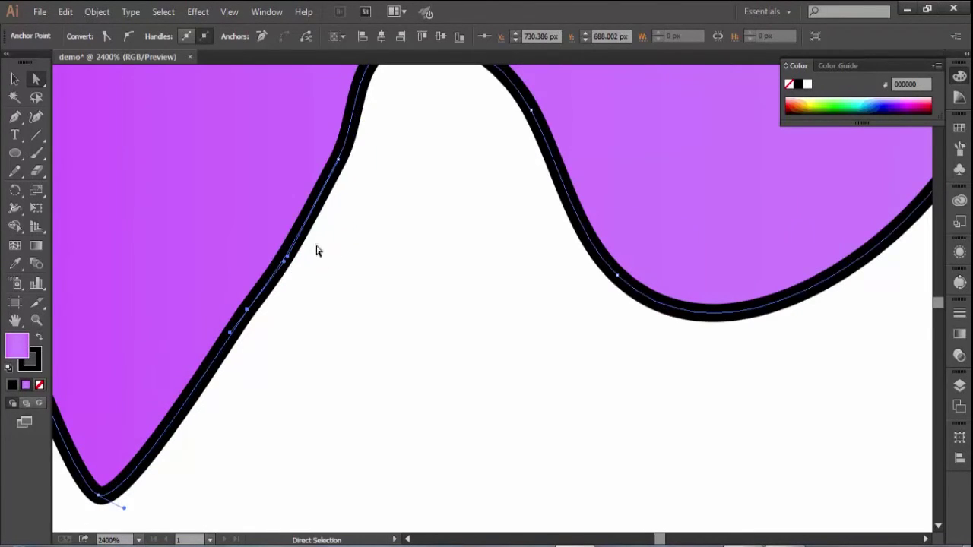
Raise the peak of the rounded gap beside that tooth, adjust the curve handle on its left side, and deselect the path.
drag(368, 143, 293, 255)
click(307, 161)
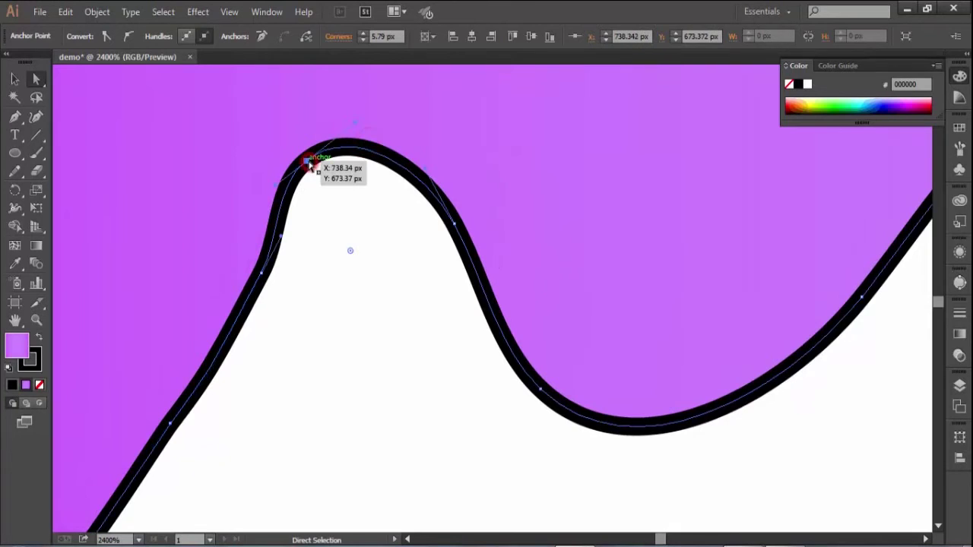
drag(307, 161, 418, 133)
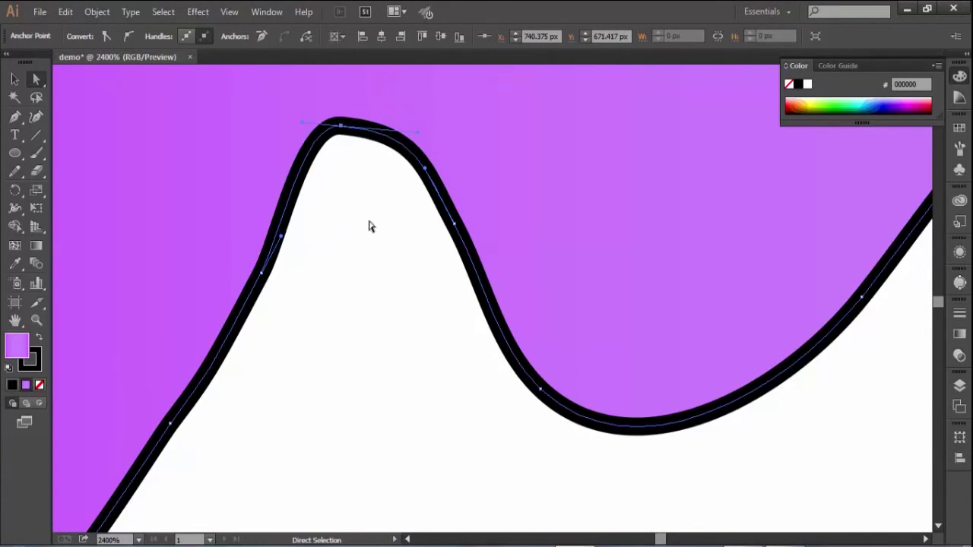
drag(280, 235, 288, 241)
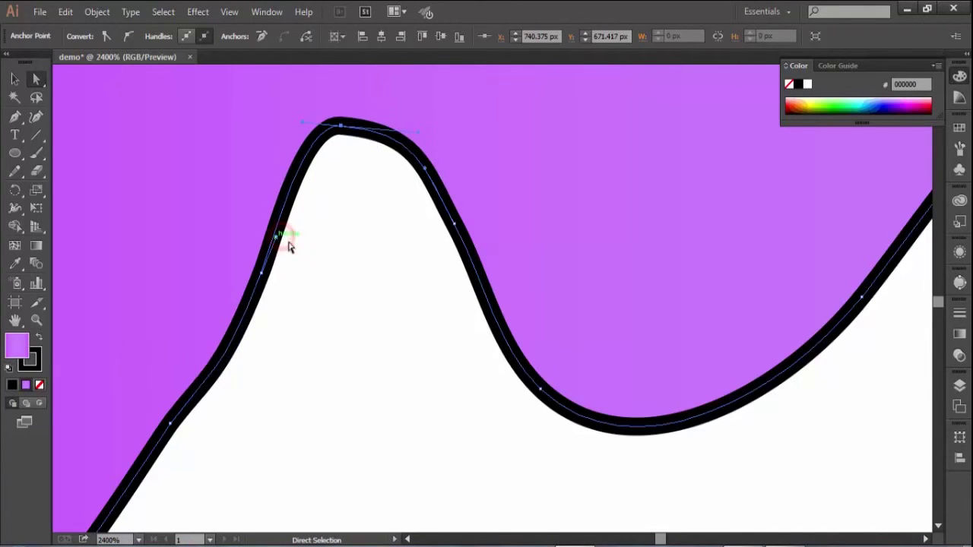
click(309, 252)
Reshape the second tooth of the ghost's hem by pulling its tip anchor down and inward, adjust the tip's curve handle, and deselect.
scroll(312, 260, down, 3)
key(space)
drag(466, 369, 324, 344)
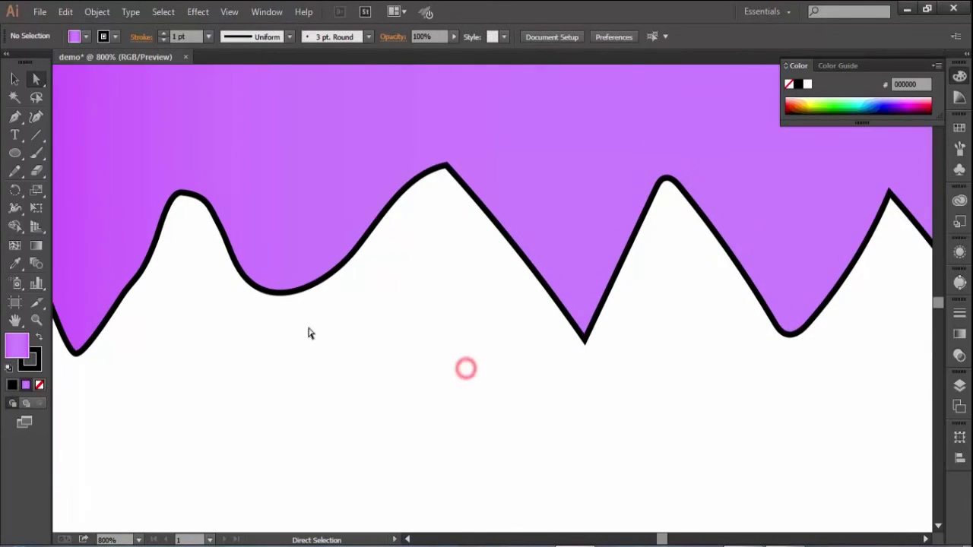
scroll(209, 301, up, 3)
key(space)
drag(432, 308, 368, 323)
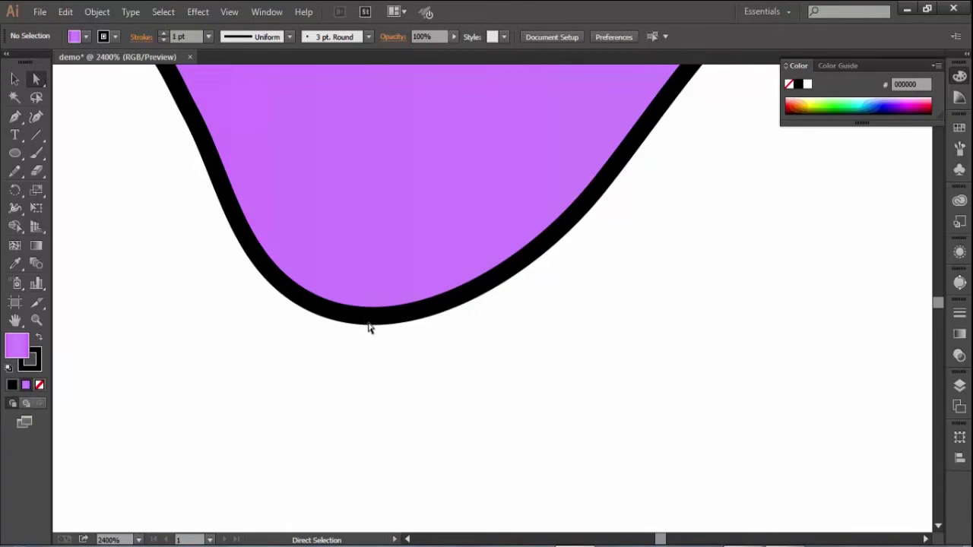
click(373, 317)
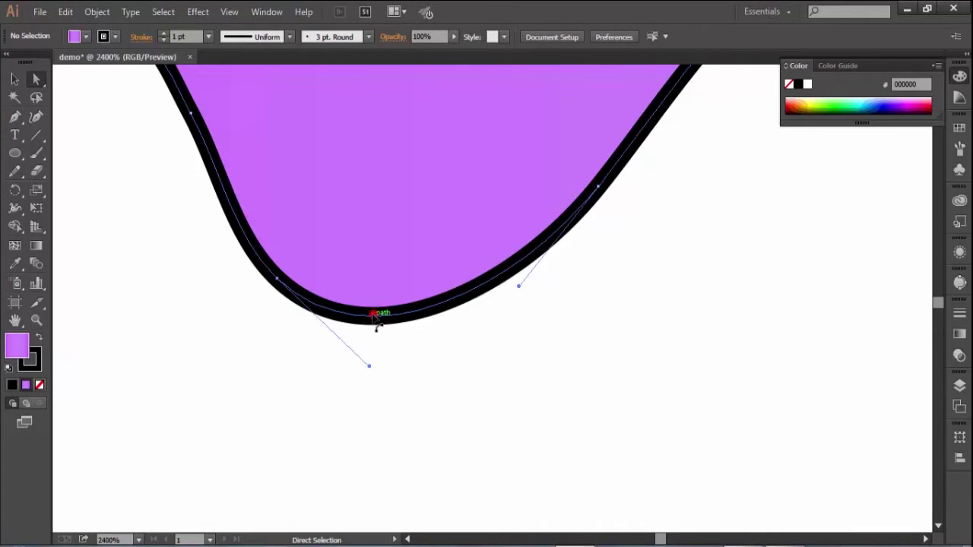
click(280, 281)
scroll(282, 283, down, 1)
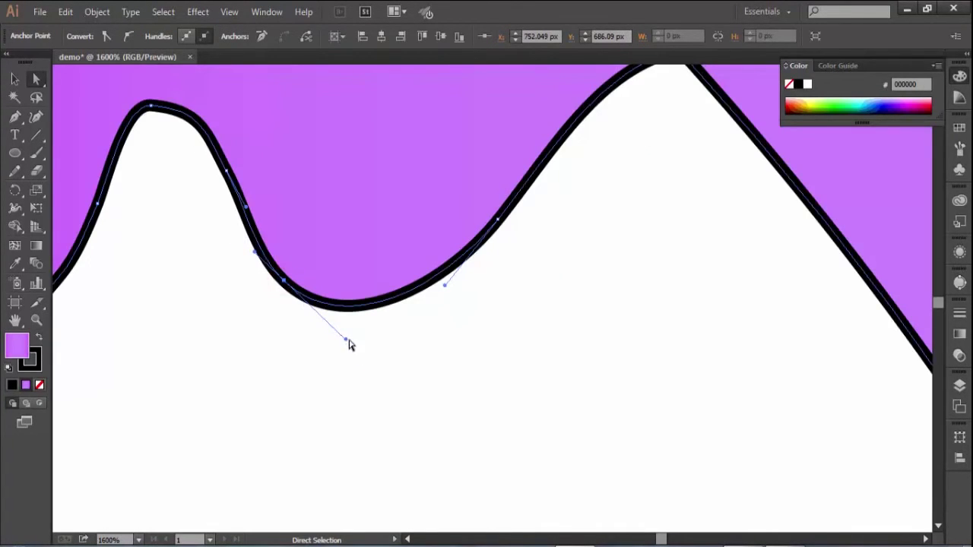
drag(284, 280, 354, 335)
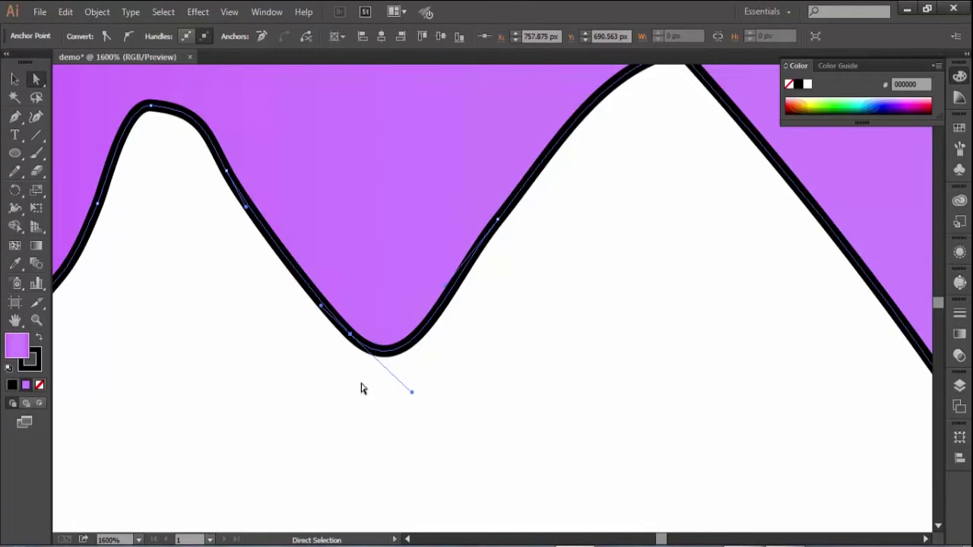
drag(411, 392, 428, 380)
click(430, 353)
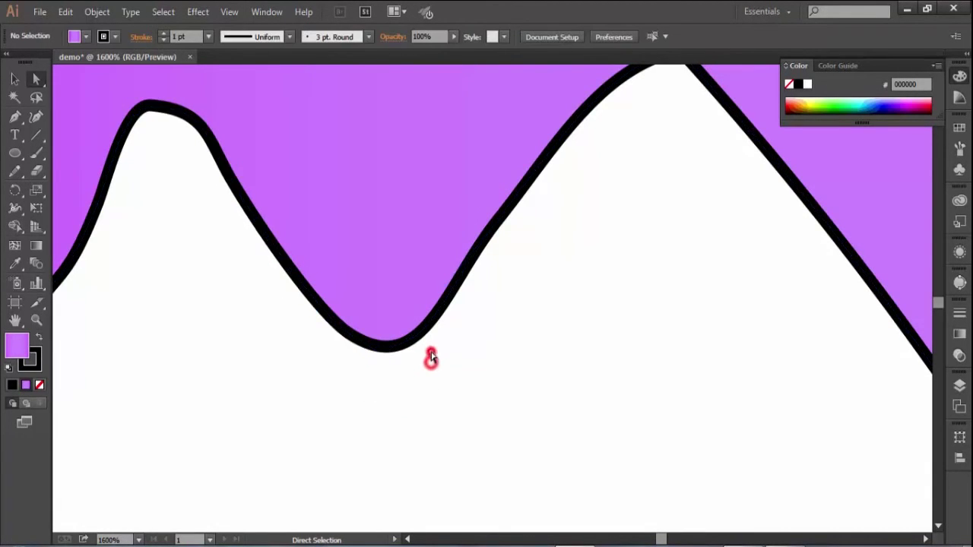
click(510, 362)
Add an anchor point on each side of the narrow second-to-last tooth at the right end of the ghost's hem with the Pen tool.
scroll(511, 363, down, 3)
drag(630, 362, 370, 307)
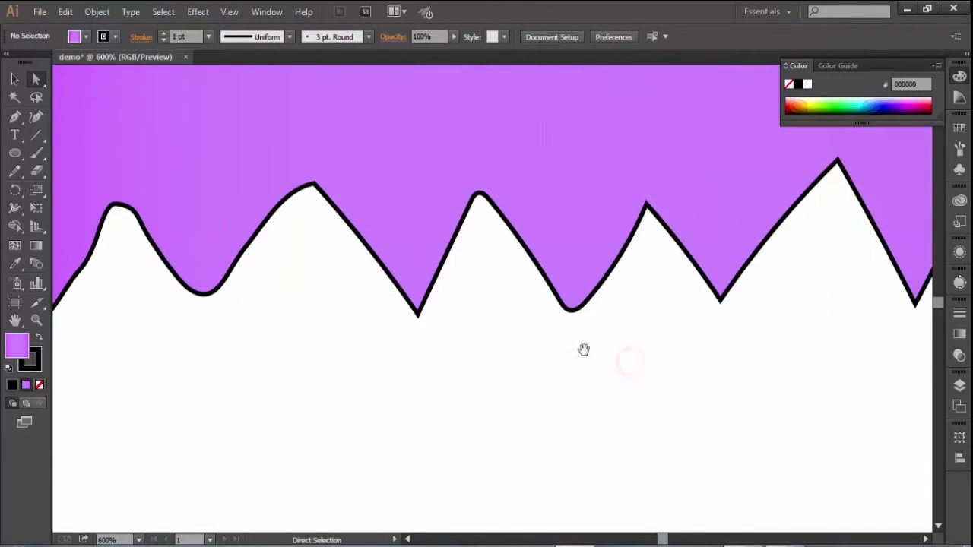
drag(556, 349, 276, 338)
drag(706, 289, 393, 337)
scroll(658, 302, up, 3)
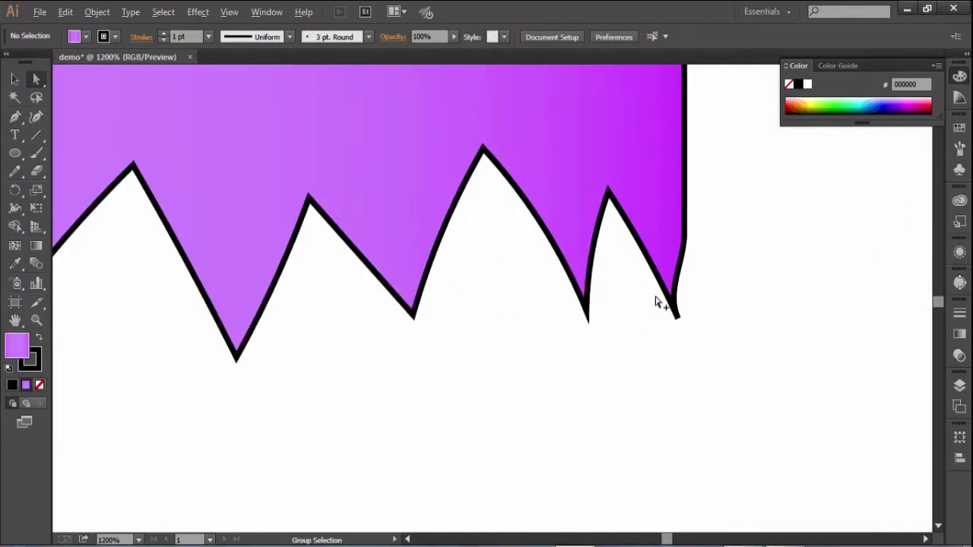
click(505, 307)
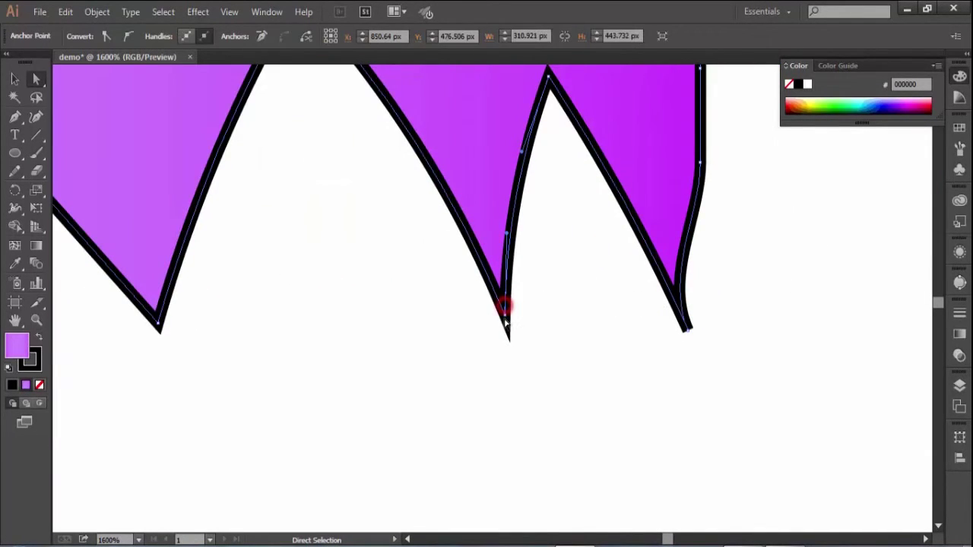
click(506, 315)
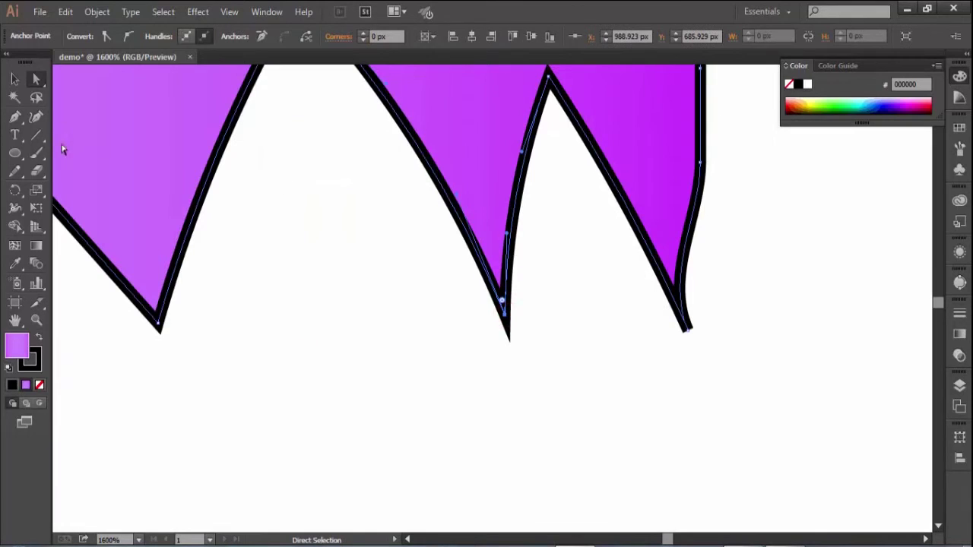
click(15, 116)
click(449, 197)
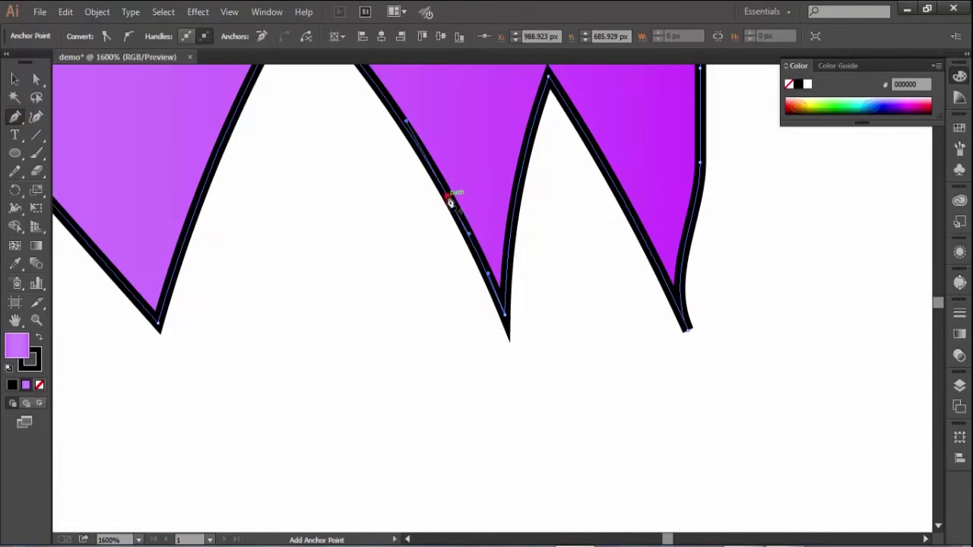
click(525, 160)
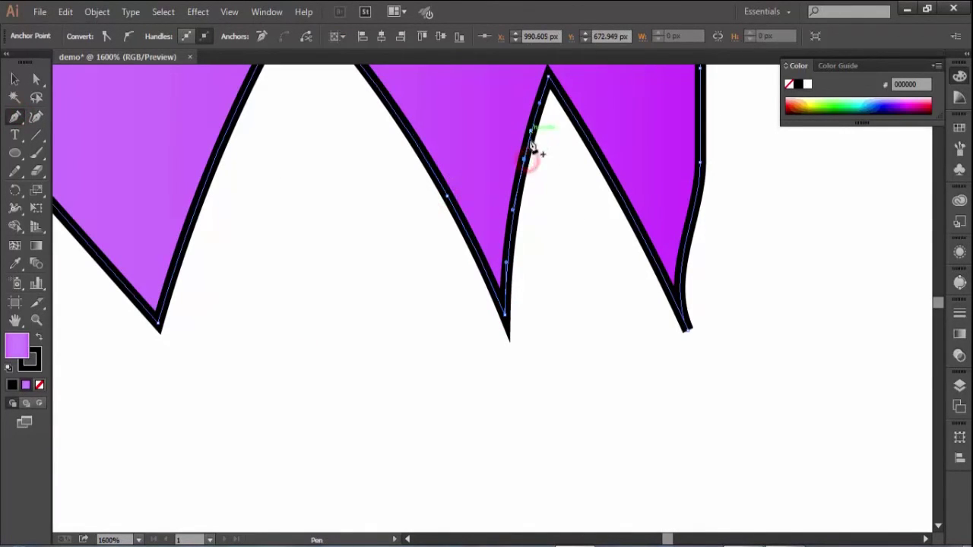
Widen that tooth by pulling the two added anchors outward and downward with the Direct Selection tool, and deselect the path.
key(a)
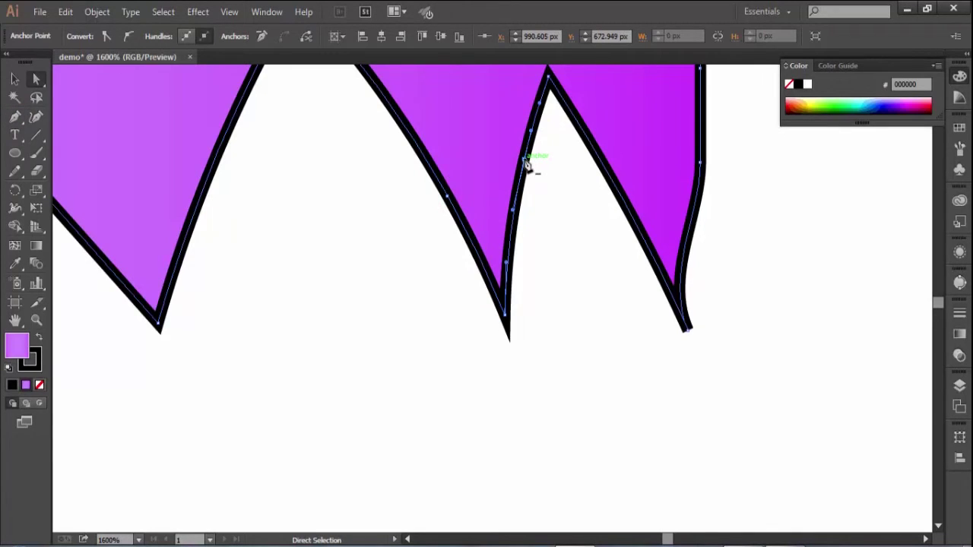
drag(525, 160, 543, 180)
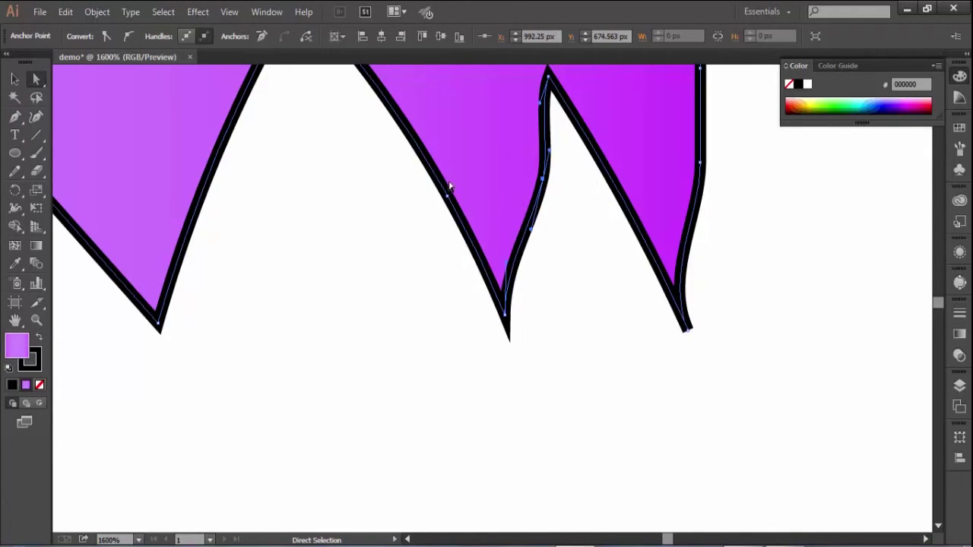
mouse_move(447, 198)
mouse_down()
mouse_move(424, 204)
mouse_move(417, 181)
mouse_move(383, 266)
mouse_up()
click(404, 267)
Examine the reshaped hem and the whole artboard with the ghost and Pac-Man.
scroll(403, 268, down, 5)
scroll(403, 268, down, 4)
key(space)
click(472, 236)
scroll(456, 243, up, 2)
scroll(456, 244, down, 2)
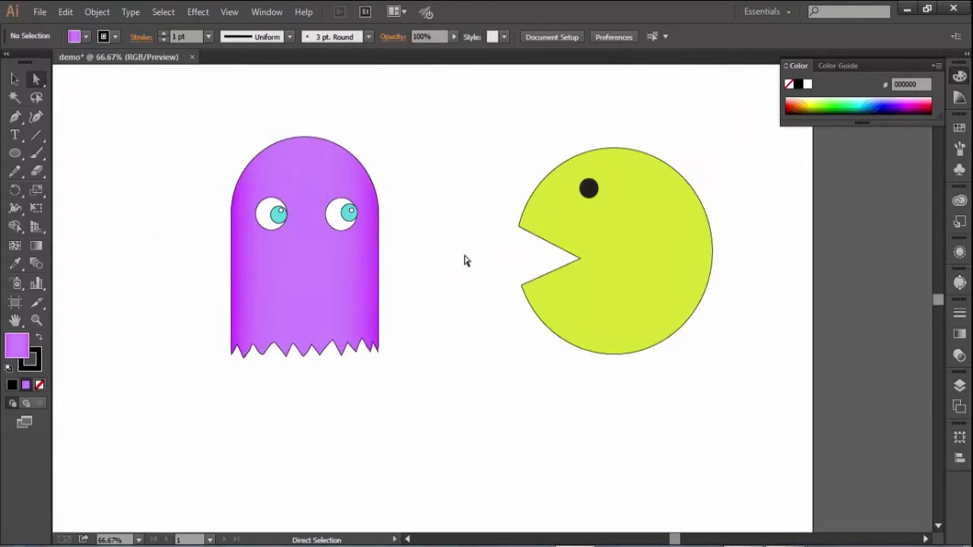
scroll(464, 259, down, 1)
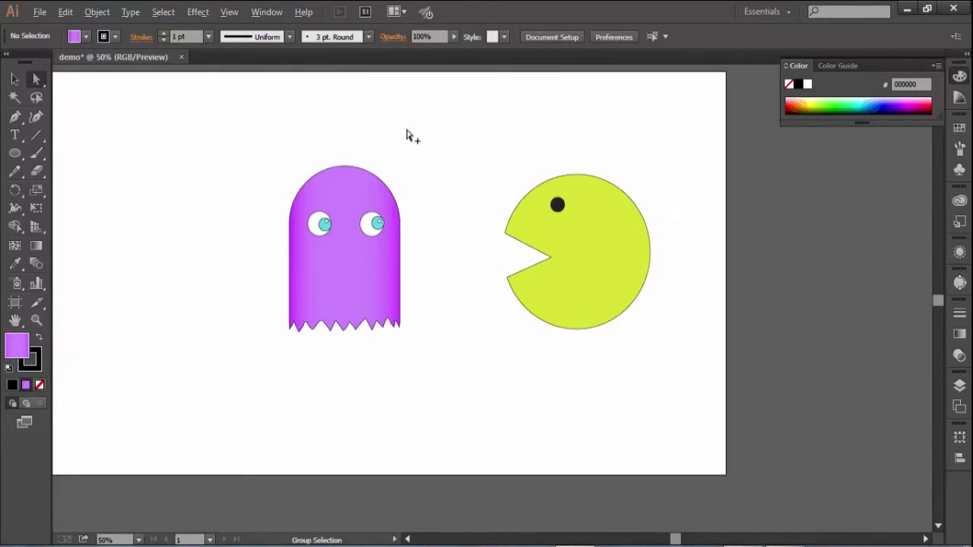
key(space)
drag(214, 168, 285, 193)
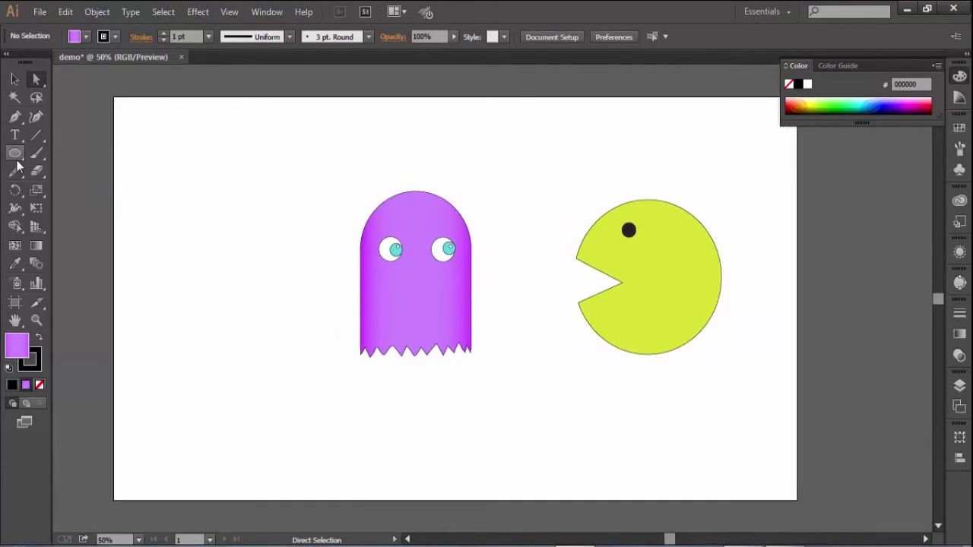
Draw a rectangle covering the whole artboard from corner to corner and remove its stroke.
drag(14, 160, 53, 152)
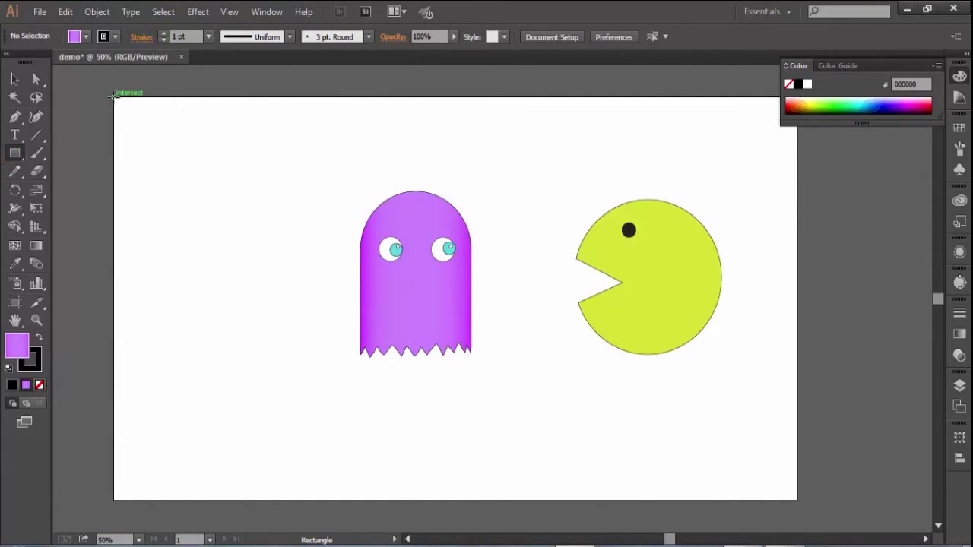
drag(114, 95, 795, 497)
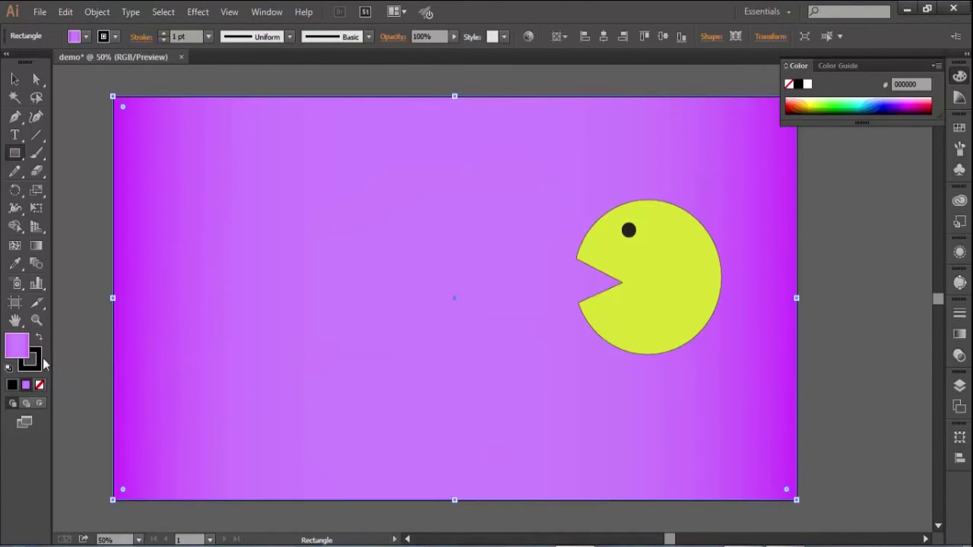
click(39, 385)
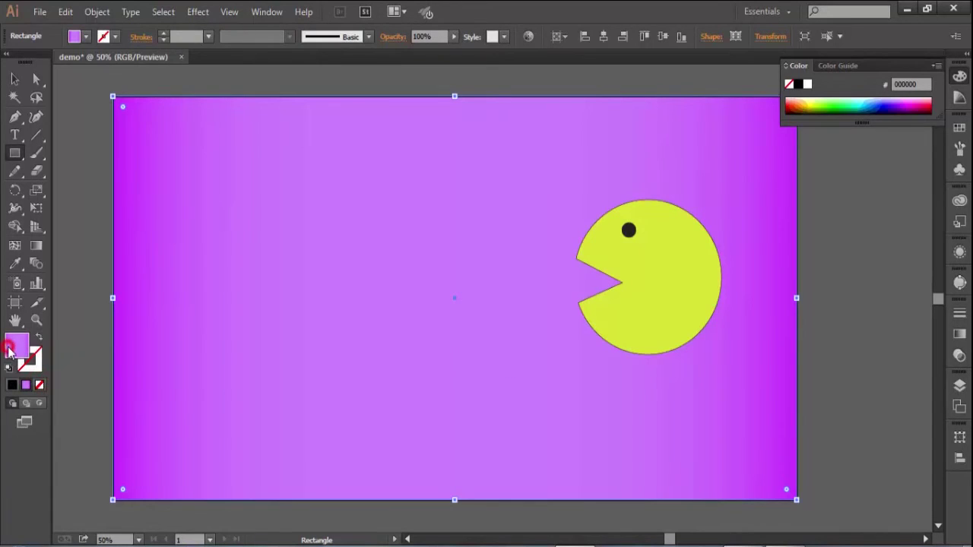
Create a layer named bg, place it below Layer 1, and move the artboard-sized rectangle onto it.
click(960, 386)
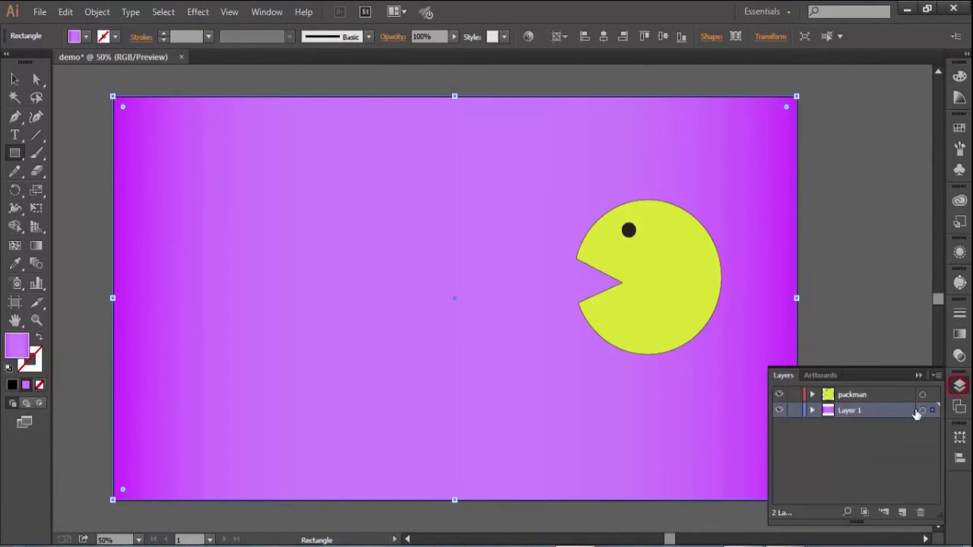
click(901, 512)
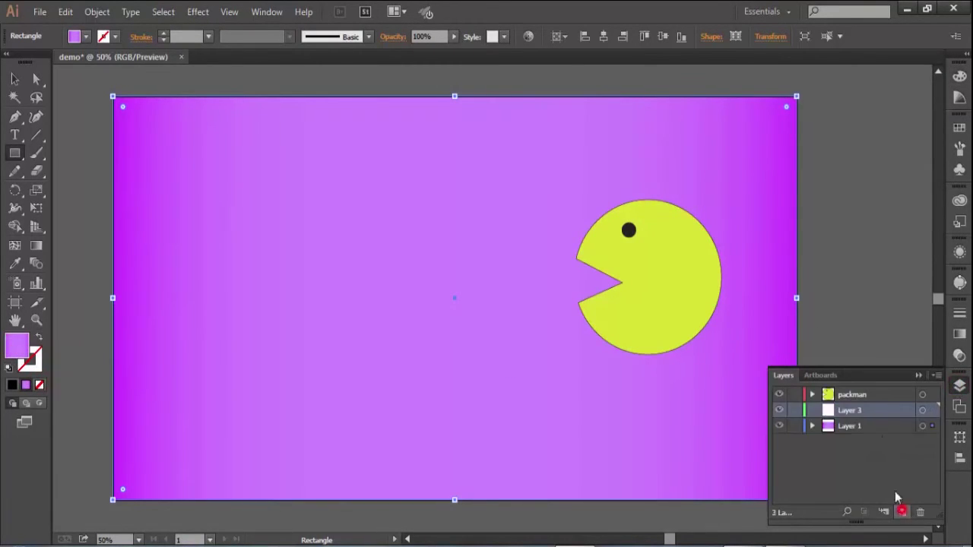
double_click(859, 411)
key(Return)
drag(859, 408, 854, 435)
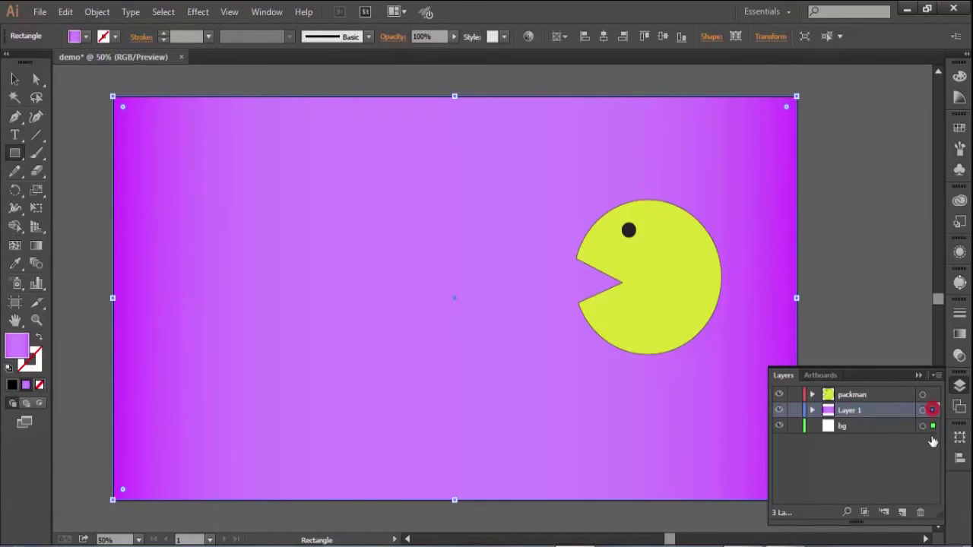
drag(934, 411, 932, 433)
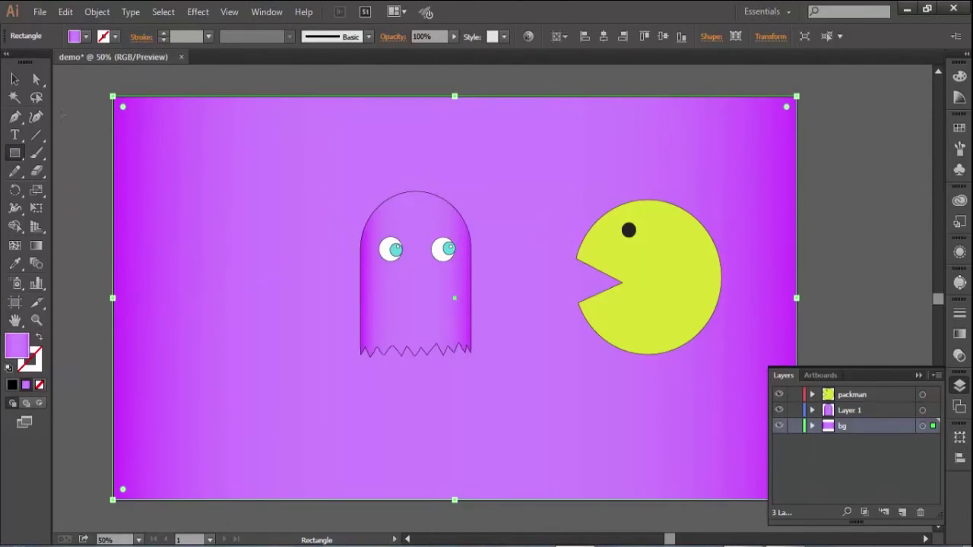
Change the selected background rectangle's gradient type from Linear to Radial.
click(14, 78)
click(58, 104)
click(226, 187)
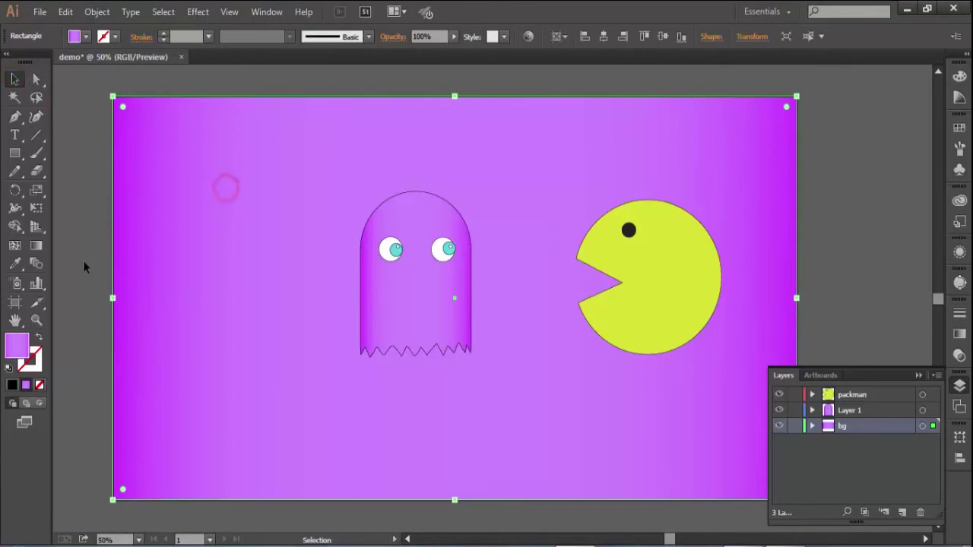
click(919, 376)
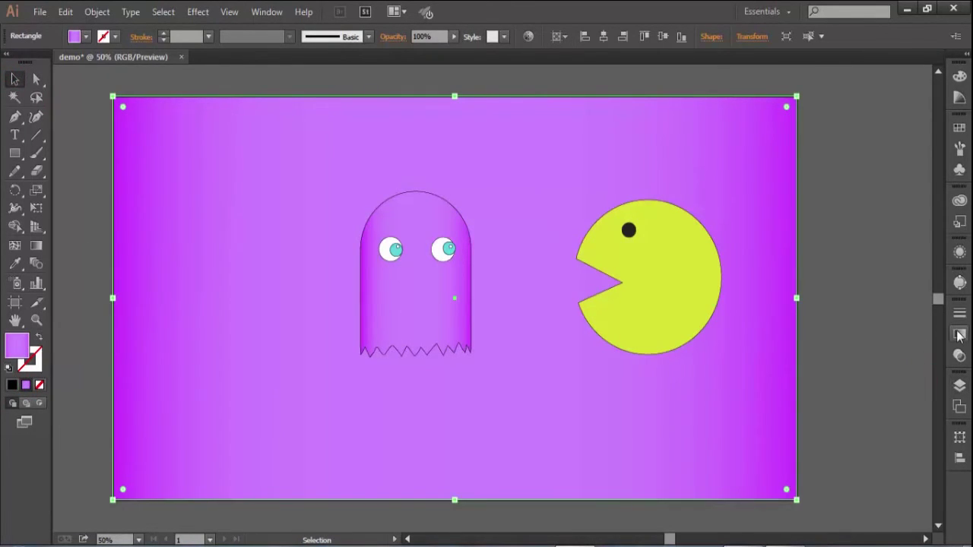
click(959, 334)
click(916, 321)
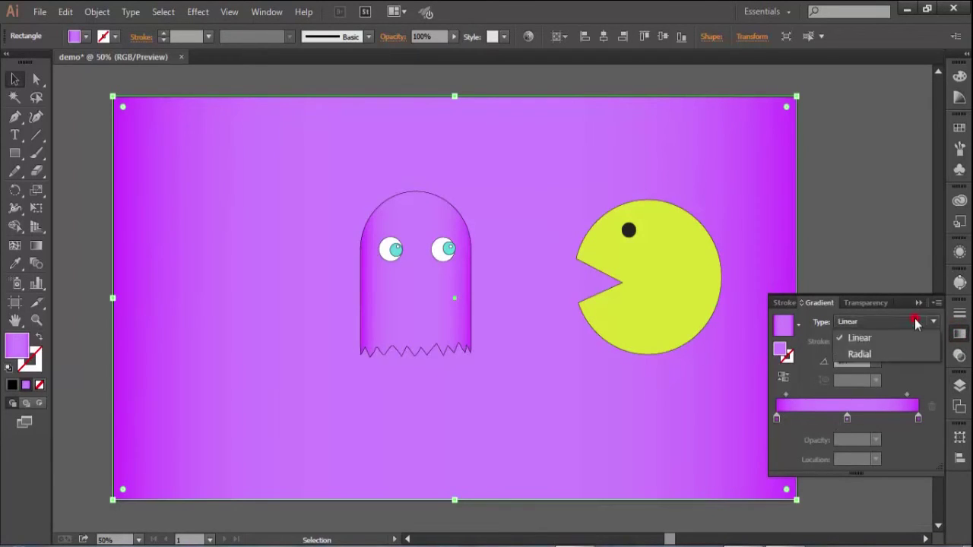
click(913, 320)
click(904, 320)
click(901, 354)
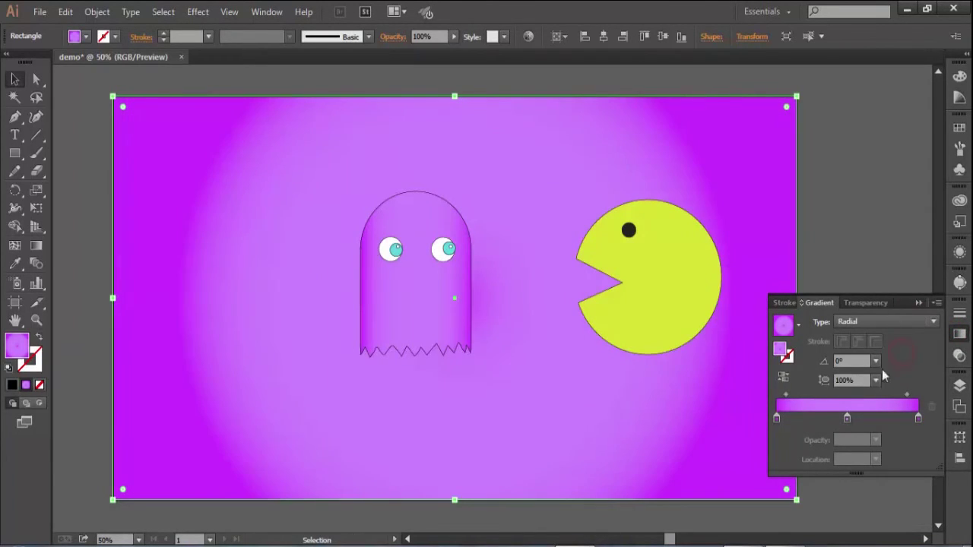
Reduce the background gradient to two stops, with the light purple one at 100%, and set the inner stop's color to cyan 00E6FF.
click(778, 420)
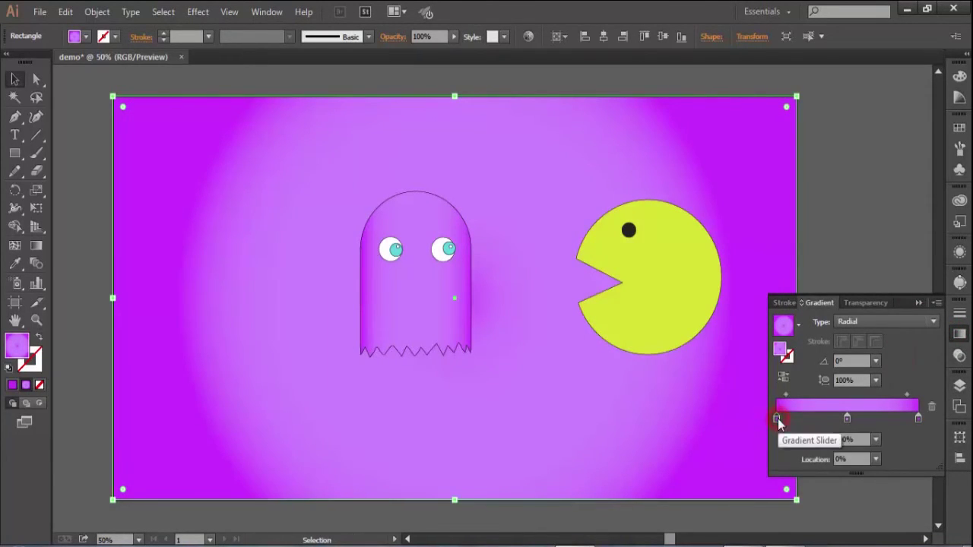
drag(919, 421, 948, 426)
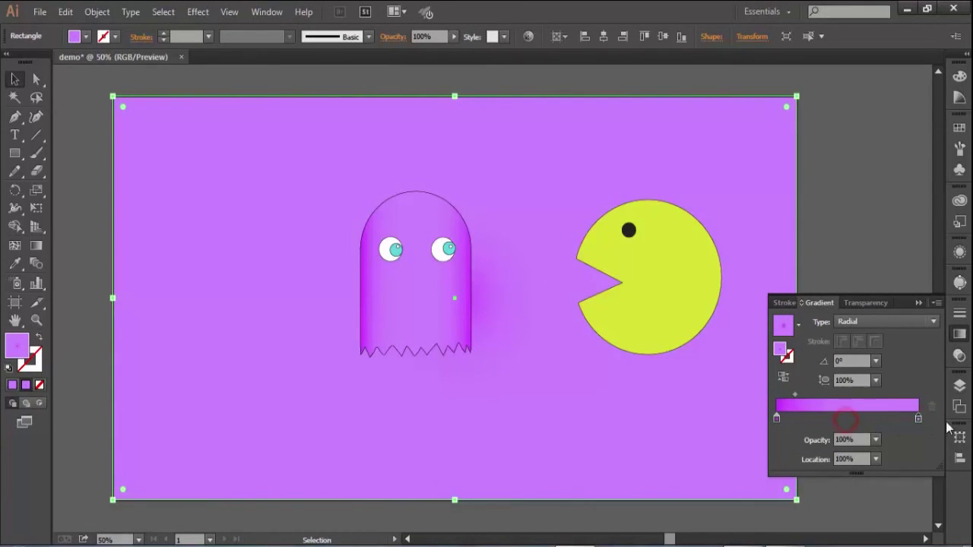
double_click(777, 420)
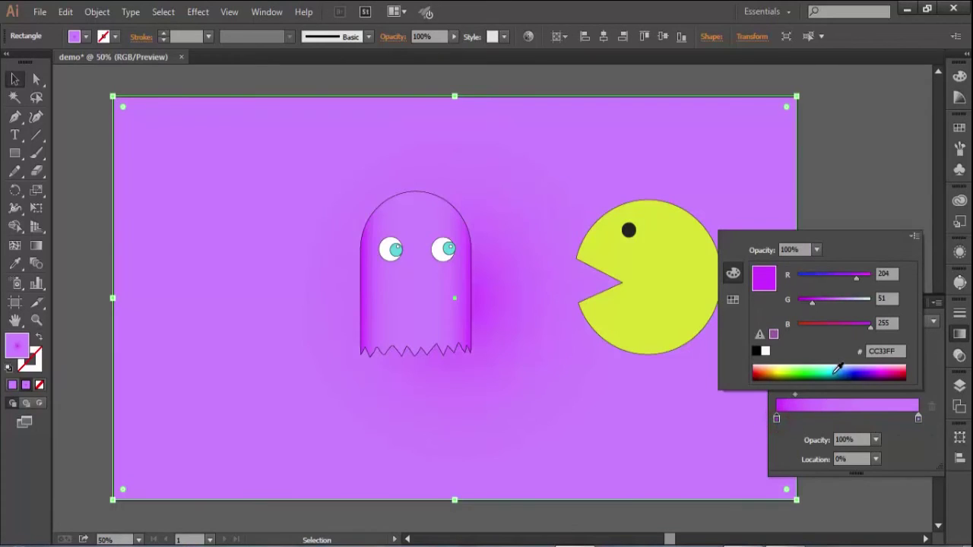
shift+click(830, 372)
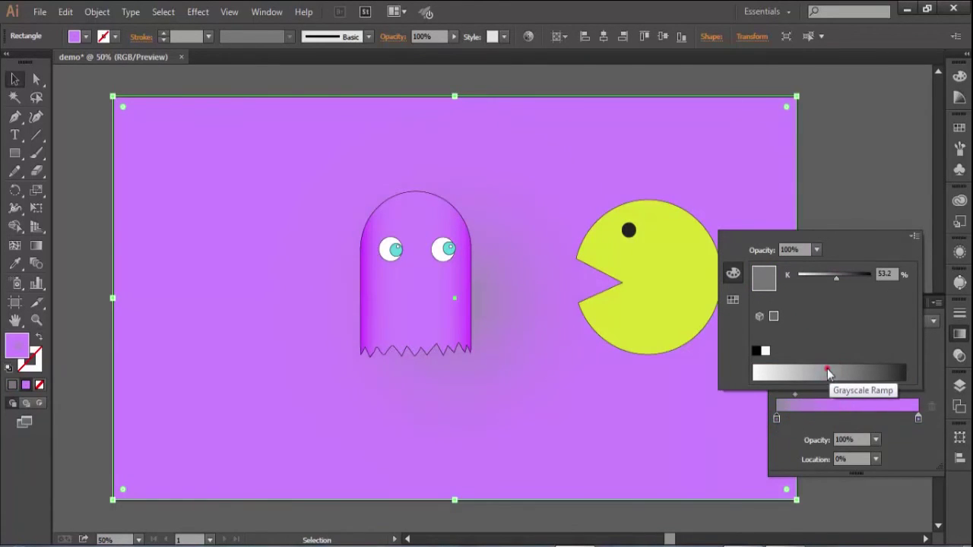
shift+click(829, 372)
click(830, 372)
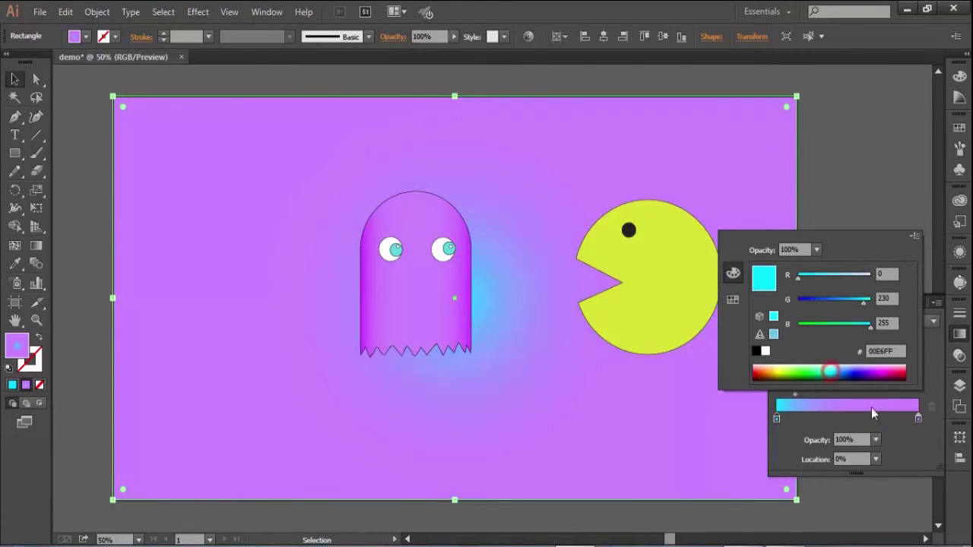
Set the outer stop of the background's radial gradient to dark teal 006F7F.
double_click(919, 419)
click(839, 371)
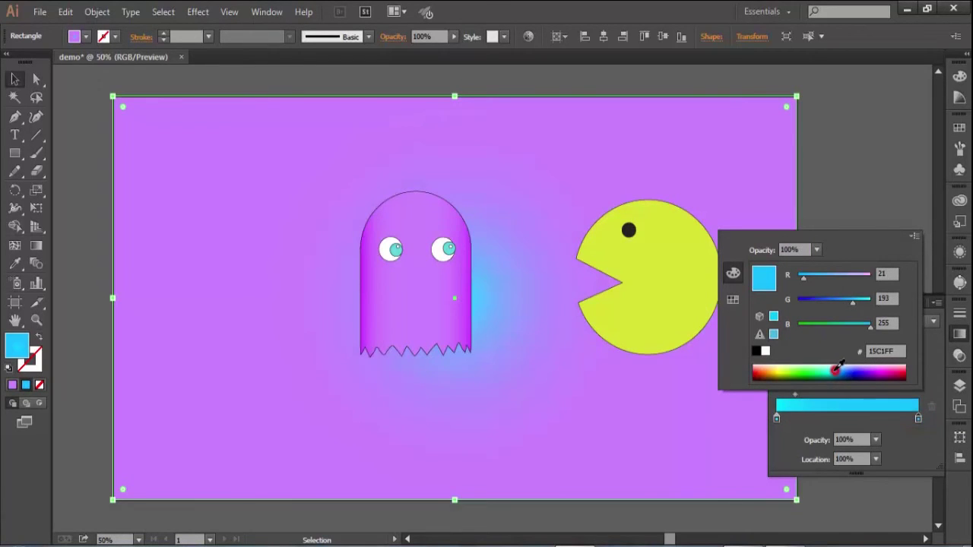
click(838, 370)
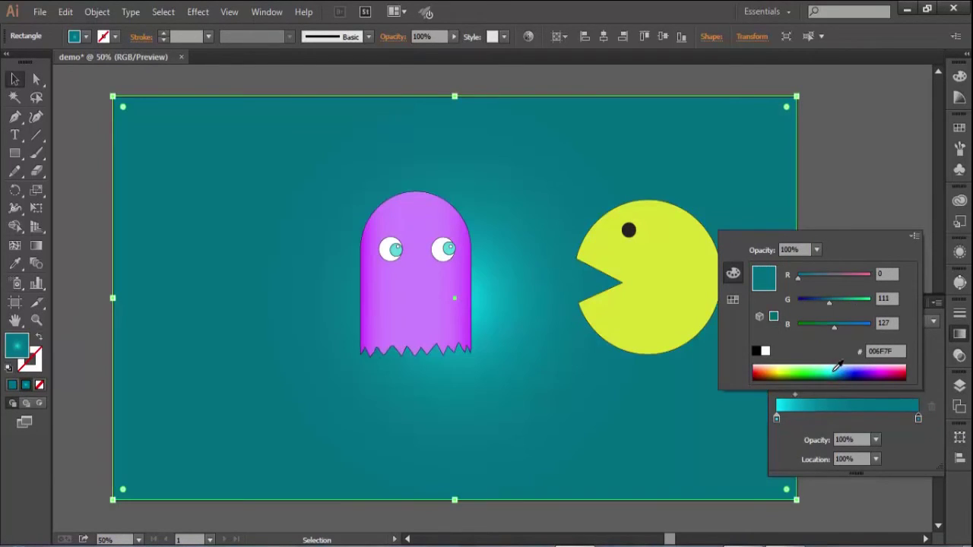
Recolor the background's radial gradient with orange FF8F3F on the outer stop and pale yellow FFE194 on the inner stop.
click(822, 364)
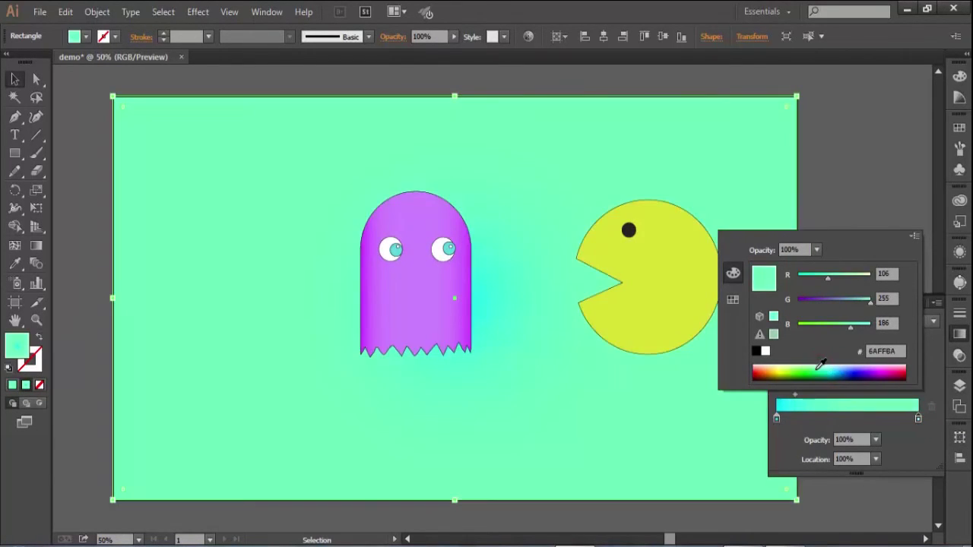
click(772, 369)
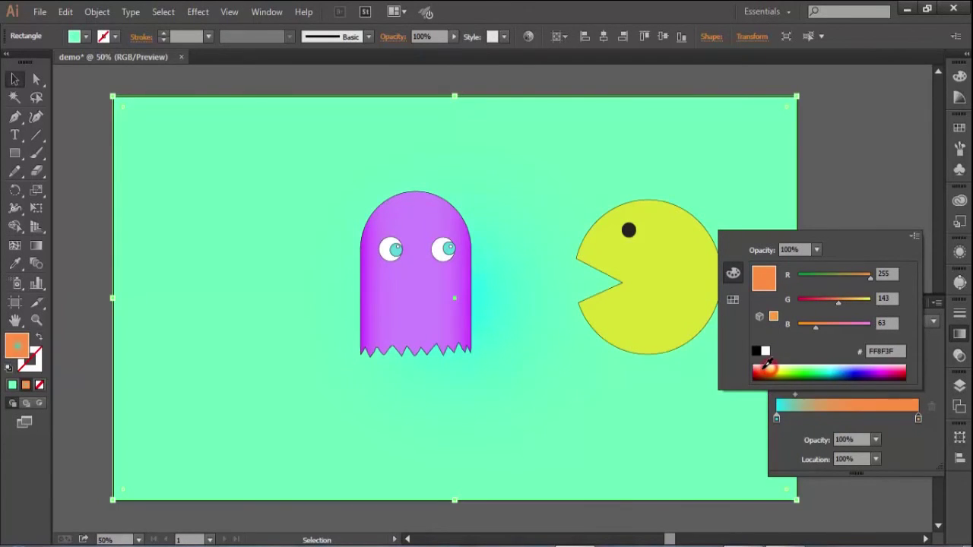
double_click(777, 419)
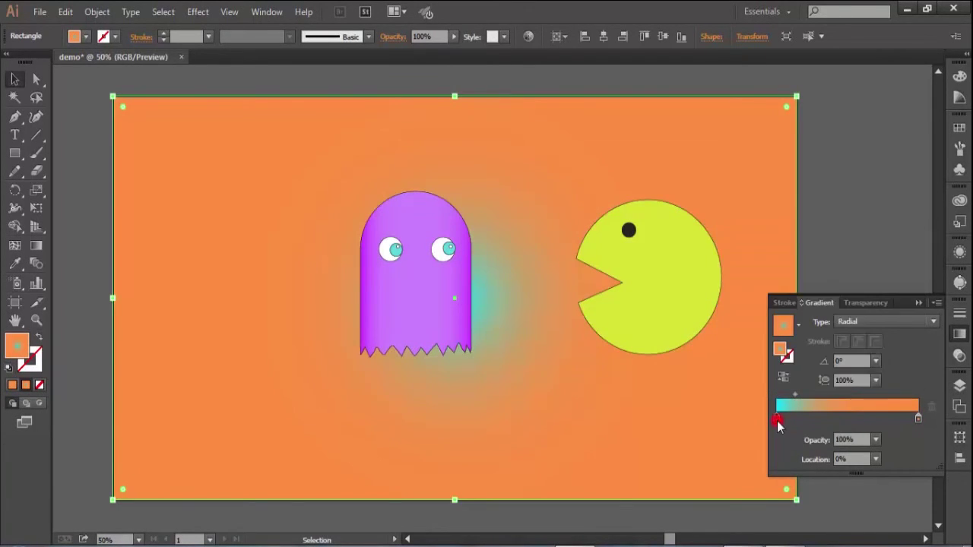
click(772, 368)
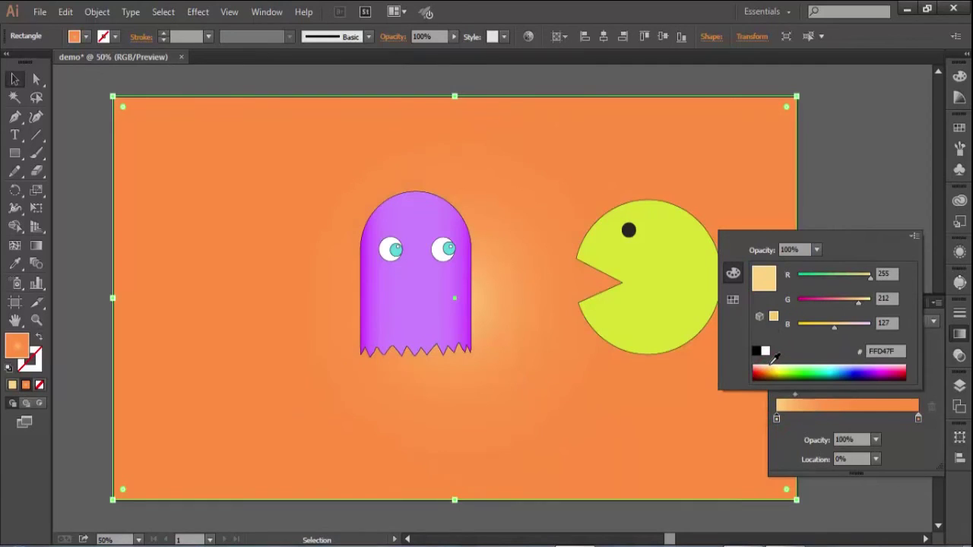
click(772, 365)
click(771, 367)
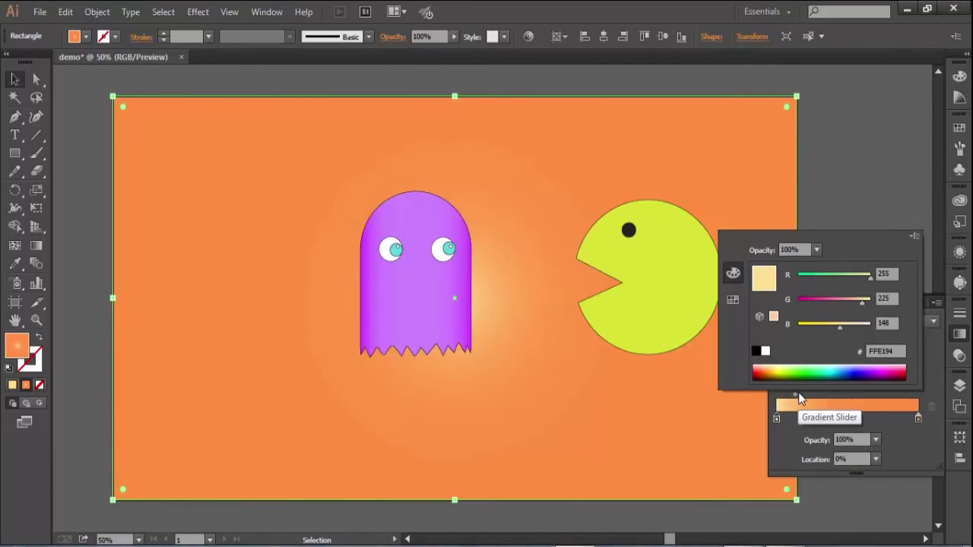
Try moving the background gradient's midpoint to 56.84% and its orange stop to 63.05%.
click(795, 395)
drag(796, 395, 860, 399)
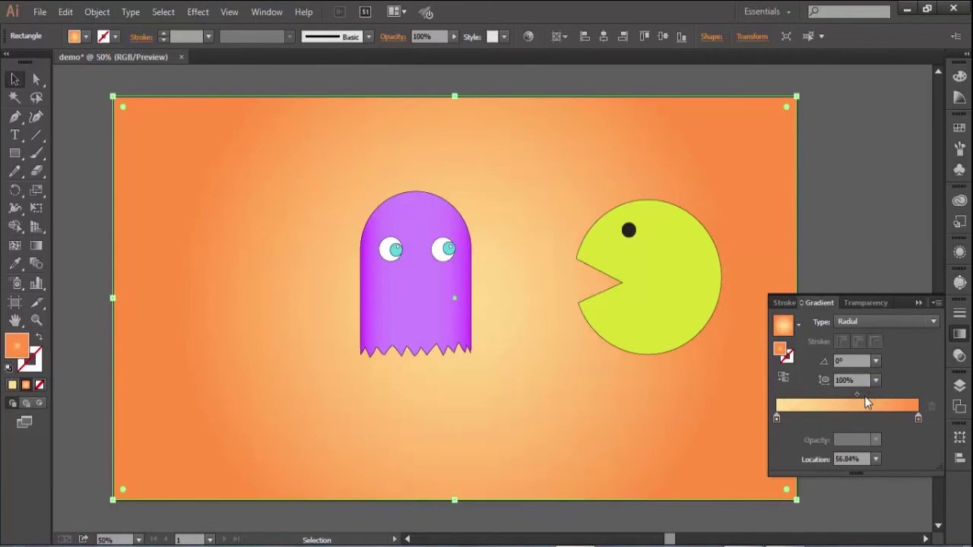
drag(917, 420, 864, 422)
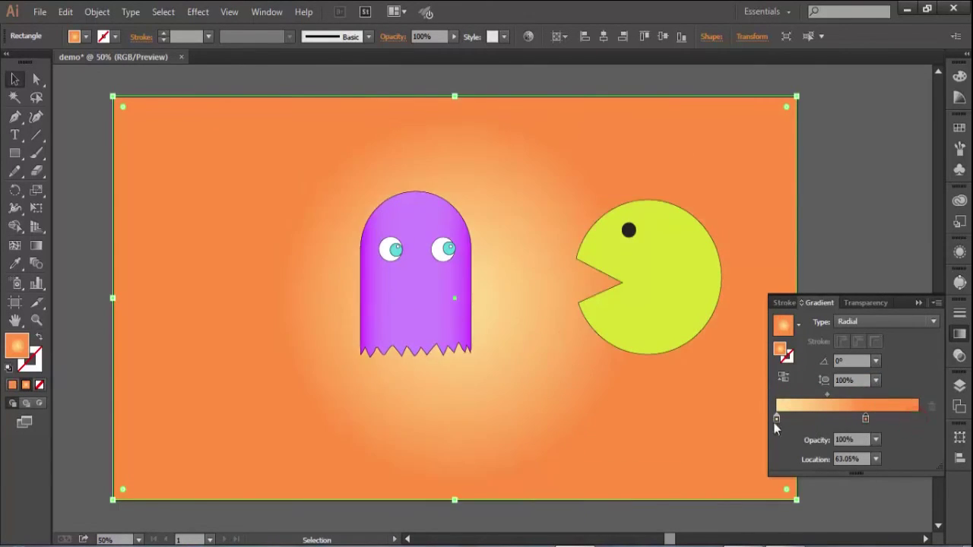
Swap the background gradient's stops, with orange at the center and pale yellow at 100%, and set the midpoint to 49.01%.
drag(776, 421, 926, 427)
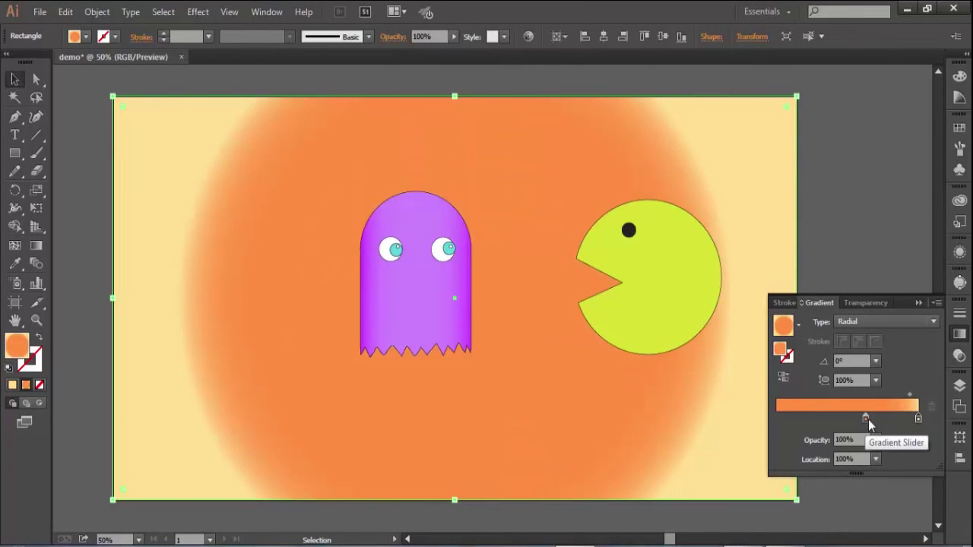
drag(866, 419, 776, 420)
drag(894, 394, 846, 401)
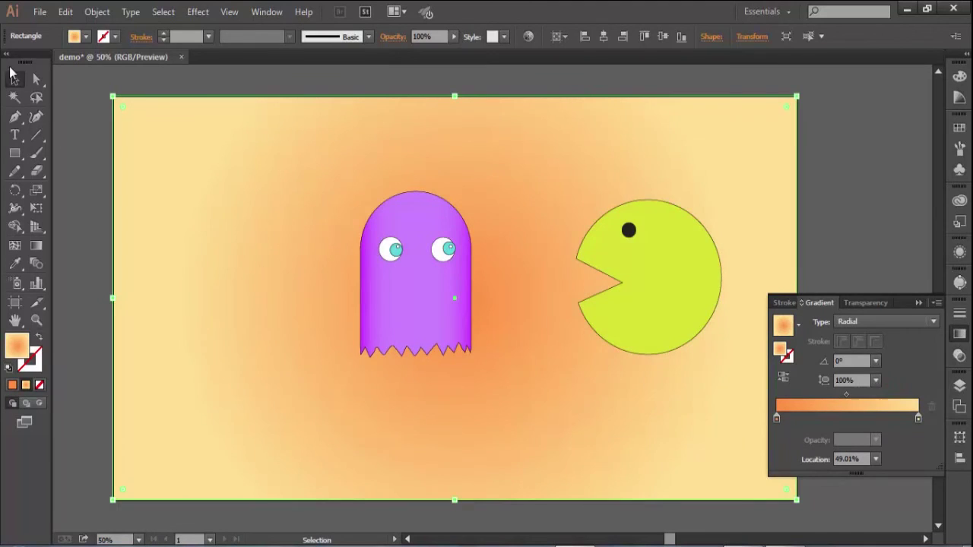
click(98, 136)
Select the background rectangle behind the ghost and Pac-Man and lock it.
scroll(99, 136, down, 2)
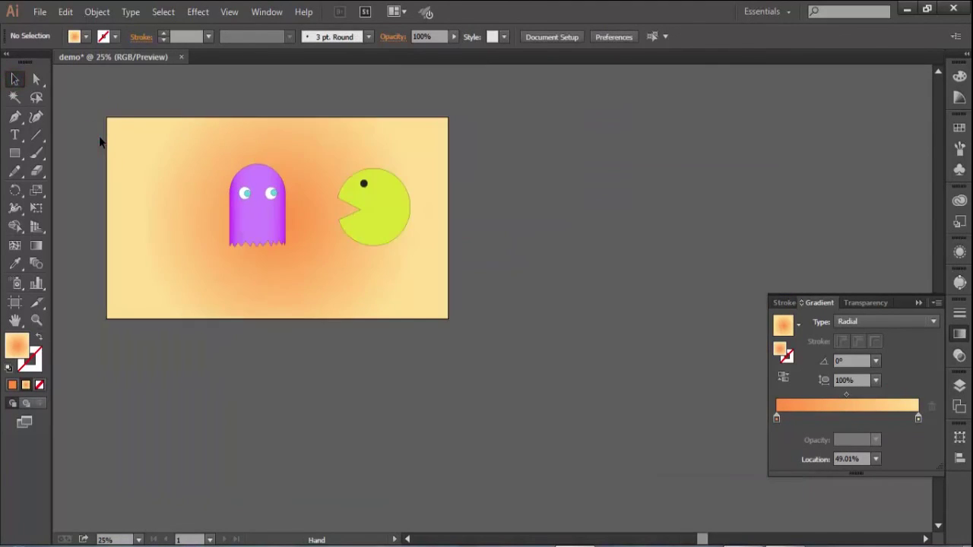
drag(99, 136, 123, 145)
scroll(139, 188, up, 2)
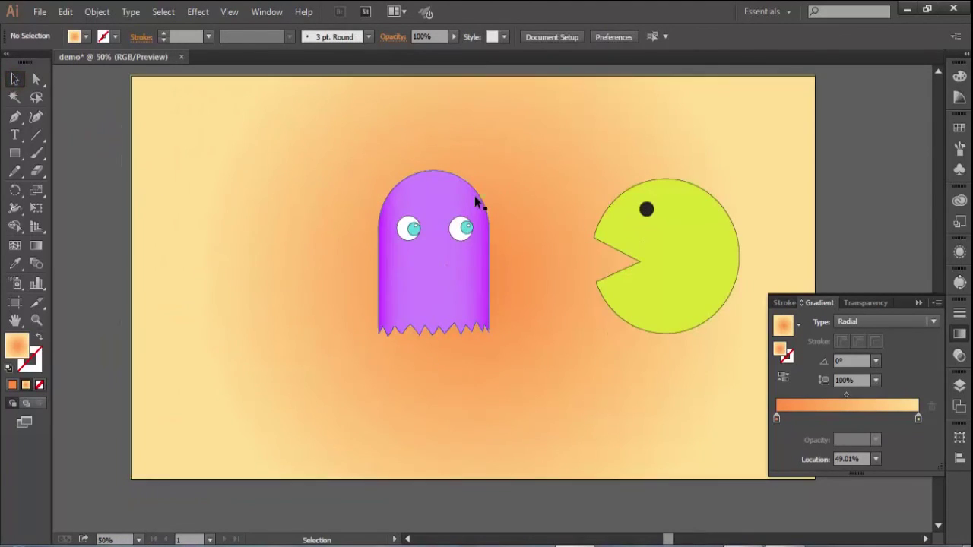
drag(591, 194, 569, 229)
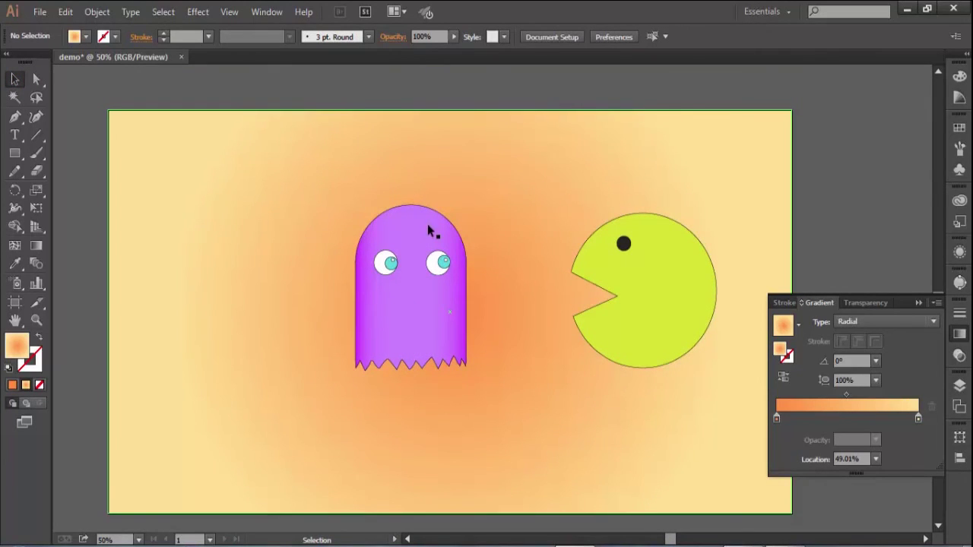
click(249, 167)
key(ctrl)
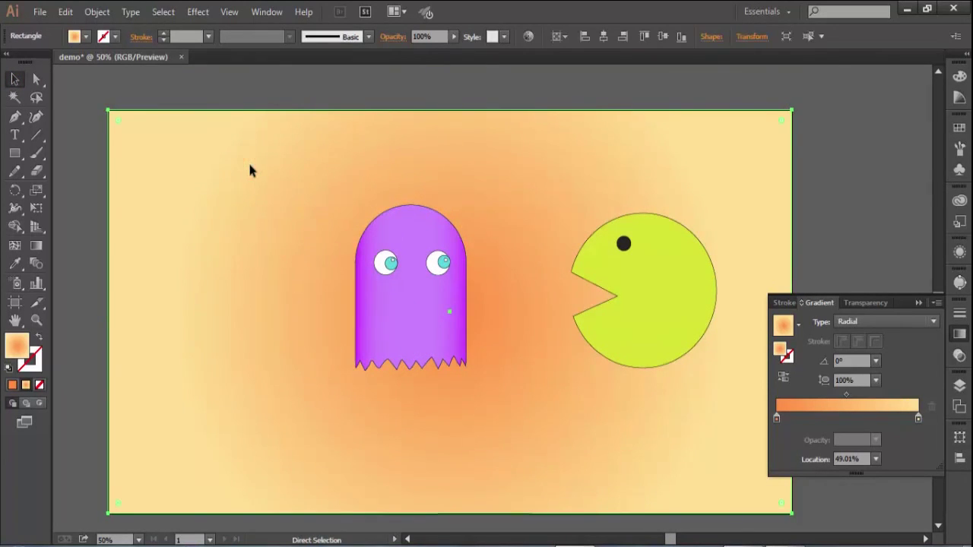
key(ctrl+2)
scroll(506, 325, up, 1)
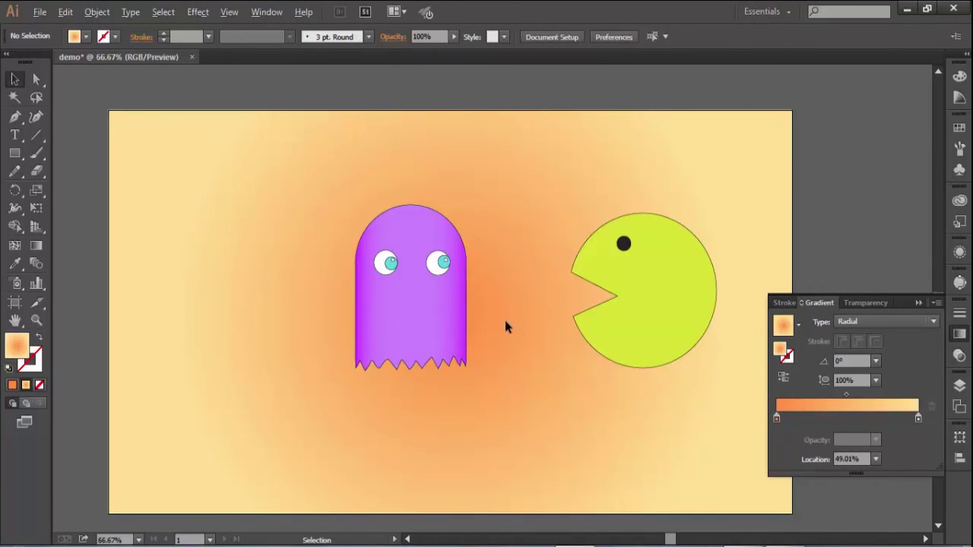